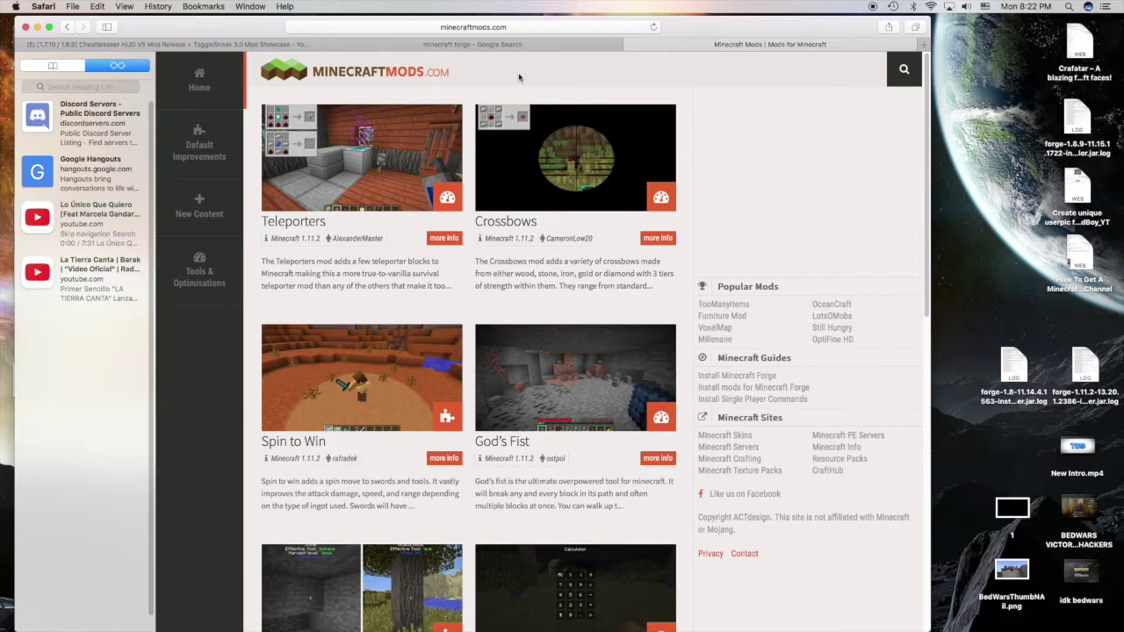
- Close the Minecraft mods site and examine the mod links in the Cheatbreaker HUD video's description
{"action": "key", "text": "super+w"}
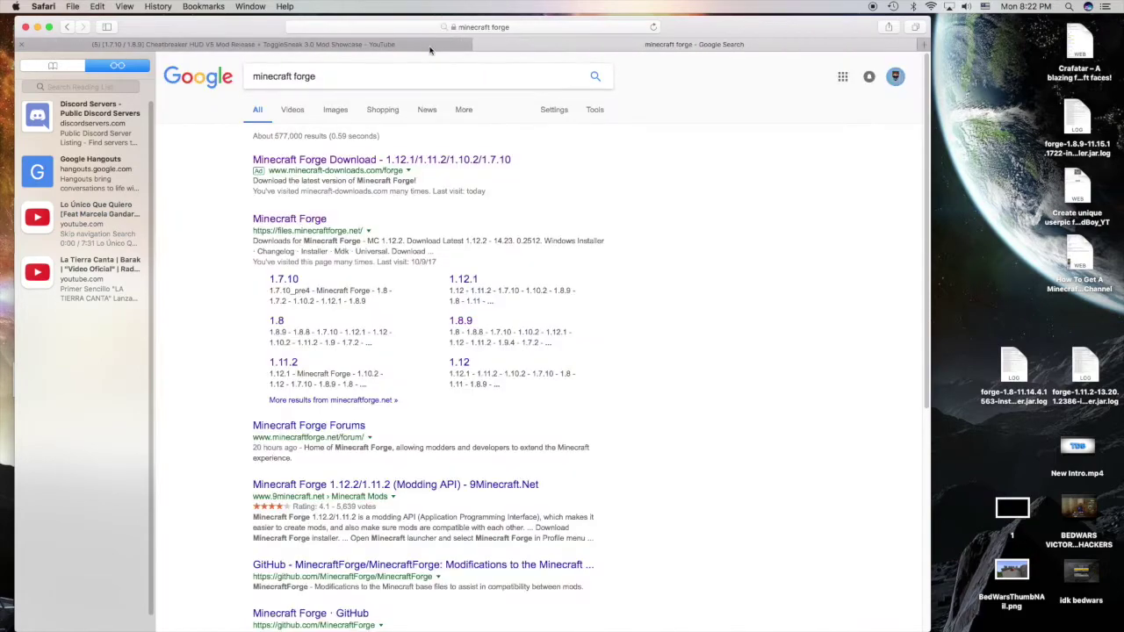
{"action": "left_click", "coordinate": [430, 46]}
{"action": "scroll", "coordinate": [419, 196], "scroll_direction": "up", "scroll_amount": 10}
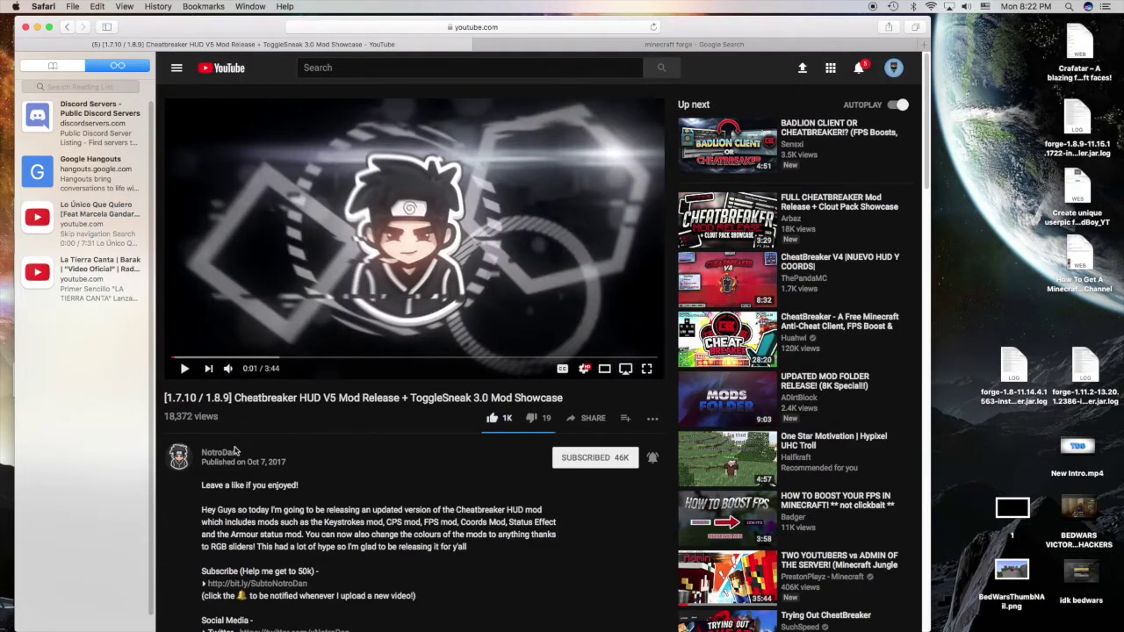
{"action": "scroll", "coordinate": [243, 452], "scroll_direction": "down", "scroll_amount": 5}
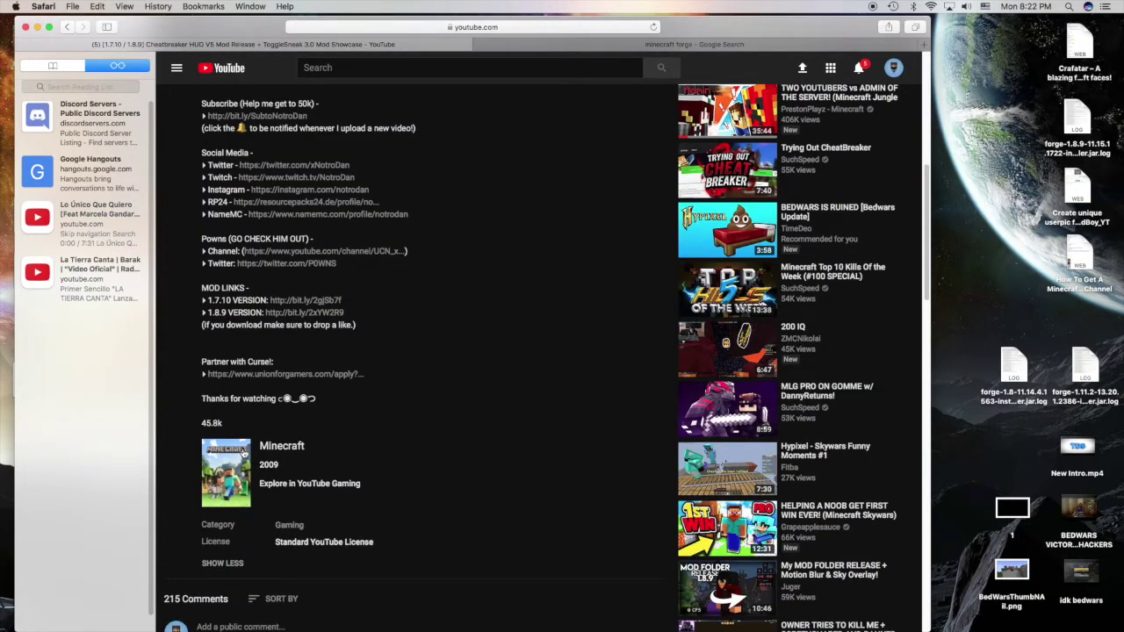
{"action": "scroll", "coordinate": [266, 416], "scroll_direction": "up", "scroll_amount": 3}
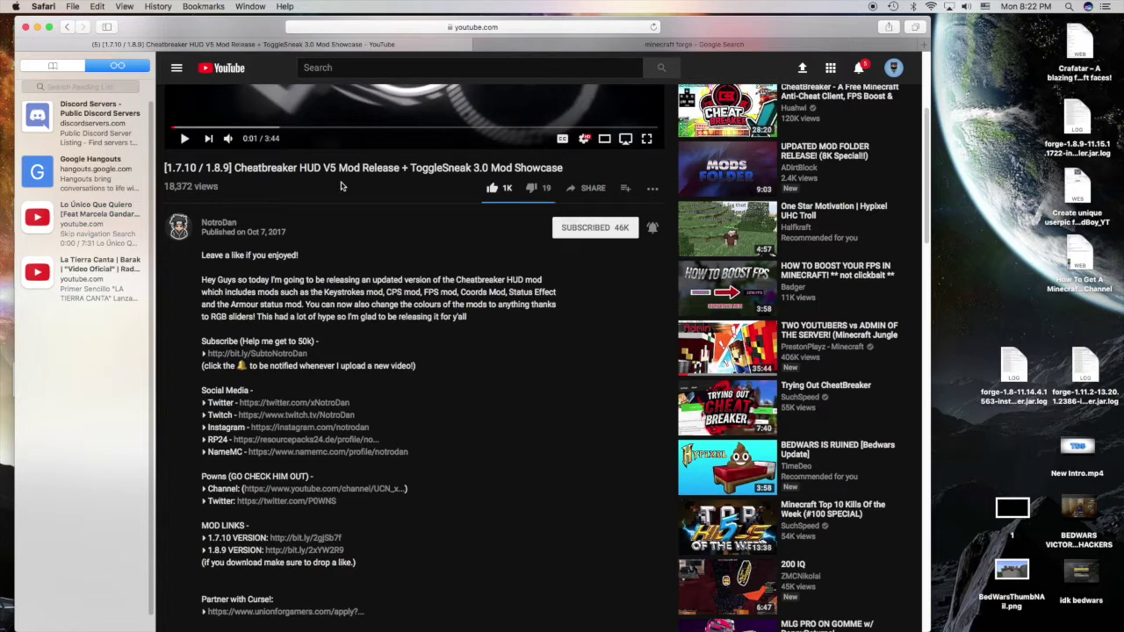
{"action": "scroll", "coordinate": [338, 188], "scroll_direction": "down", "scroll_amount": 8}
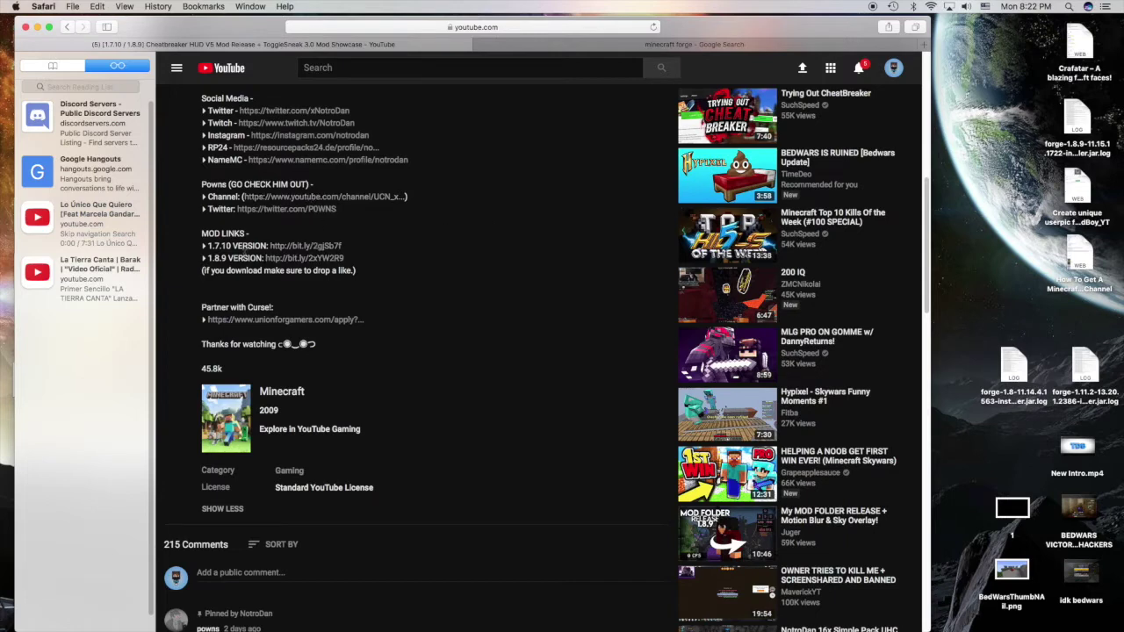
- From the Minecraft Forge search results, open the official files.minecraftforge.net site and show the downloads for Minecraft 1.8.9
{"action": "left_click", "coordinate": [573, 39]}
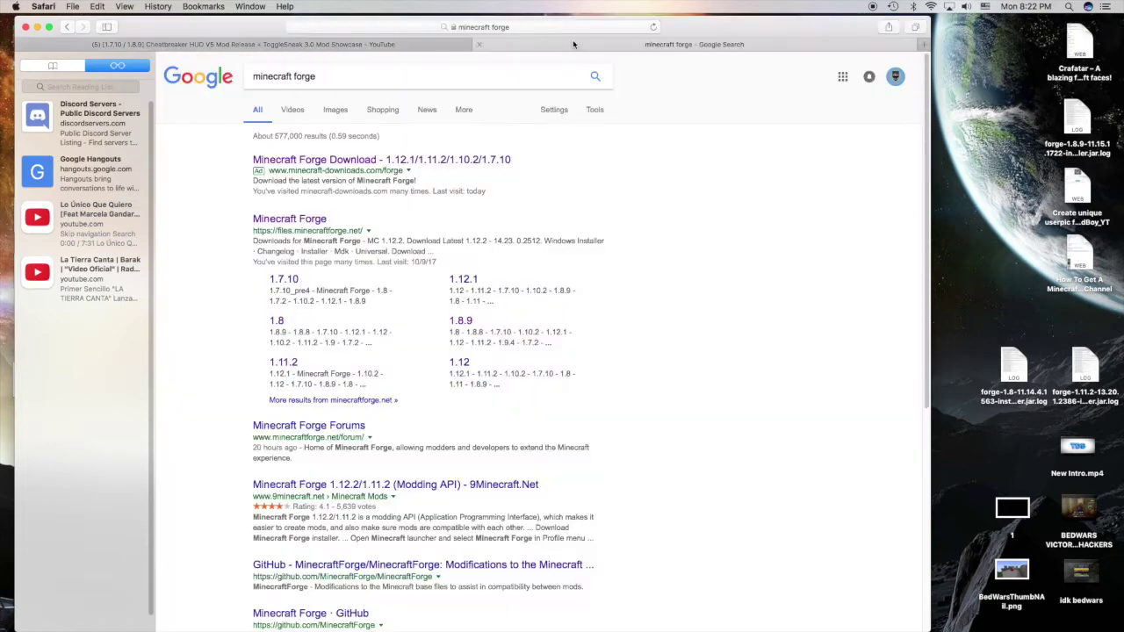
{"action": "left_click", "coordinate": [453, 161]}
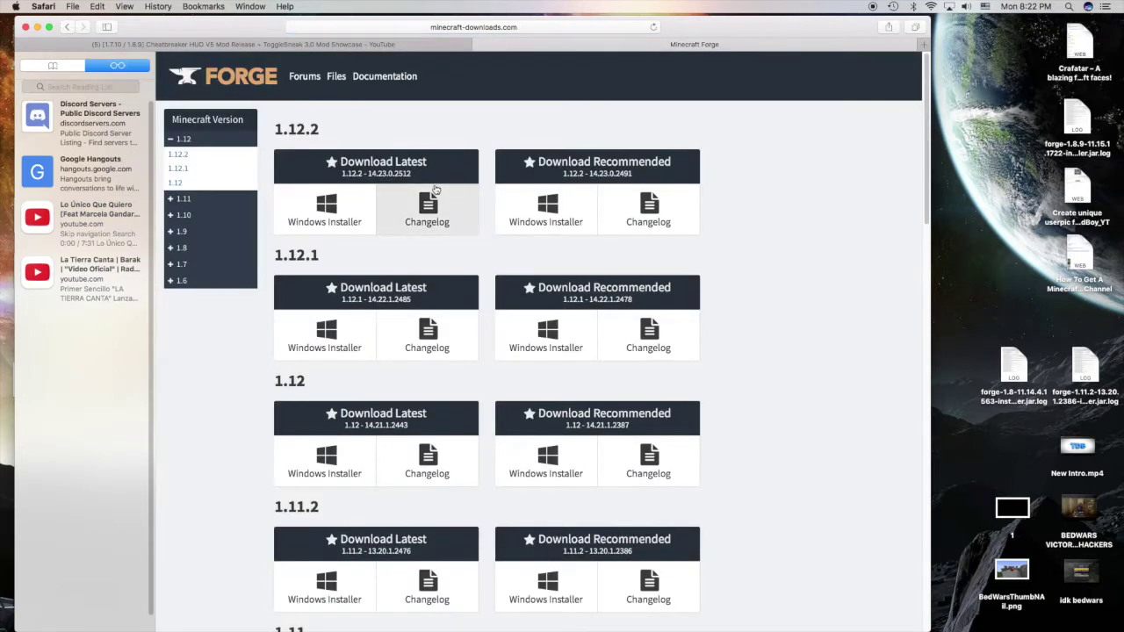
{"action": "left_click", "coordinate": [65, 28]}
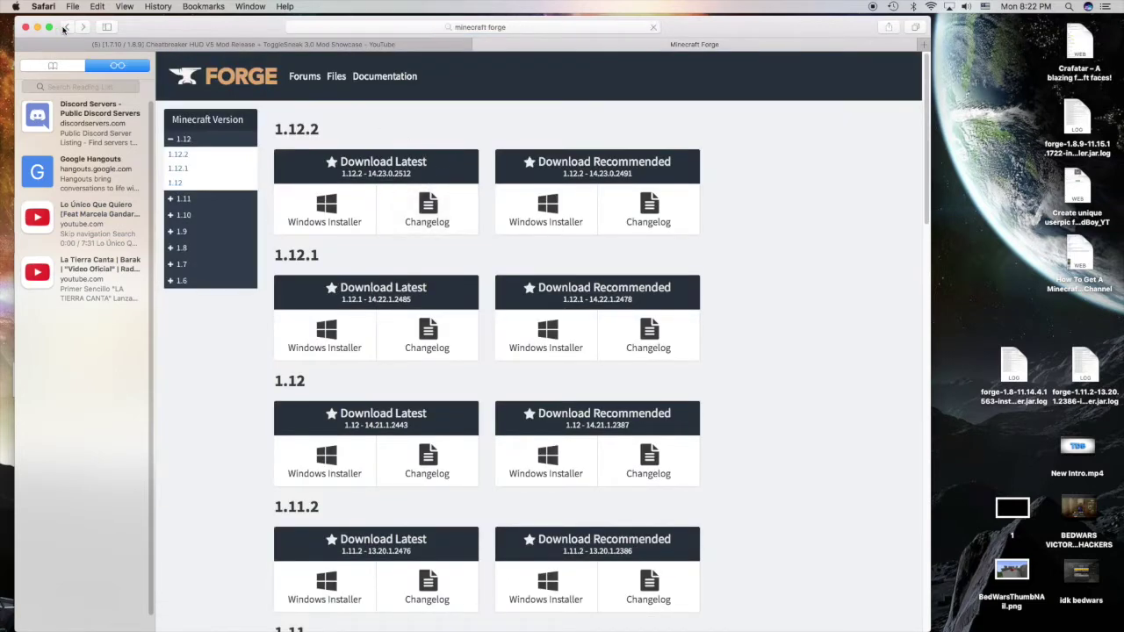
{"action": "left_click", "coordinate": [321, 220]}
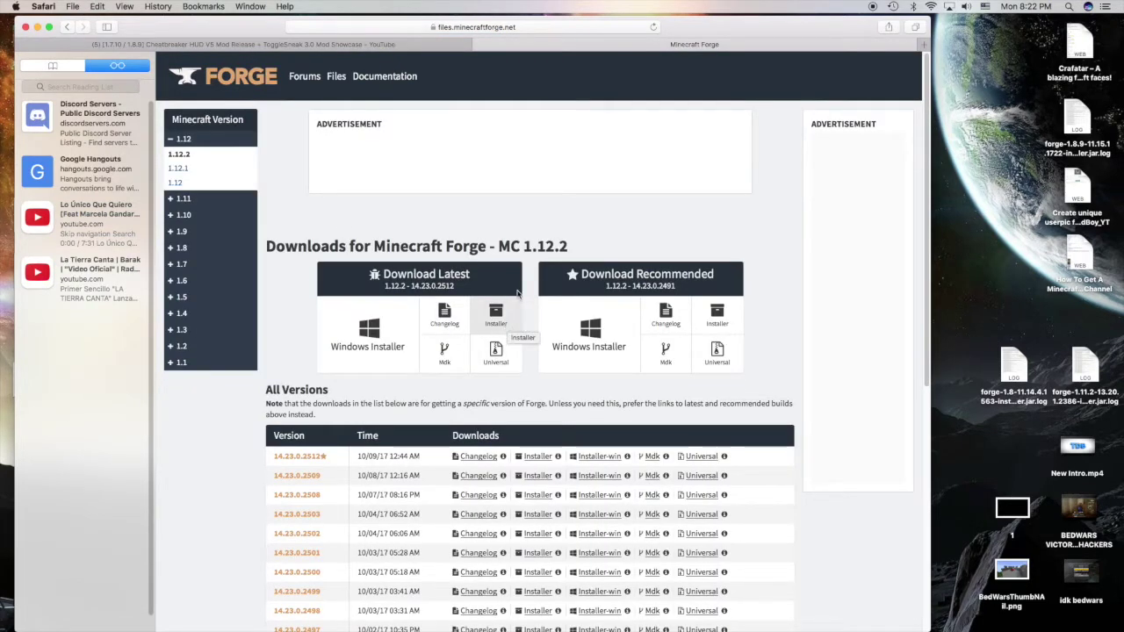
{"action": "left_click", "coordinate": [199, 250]}
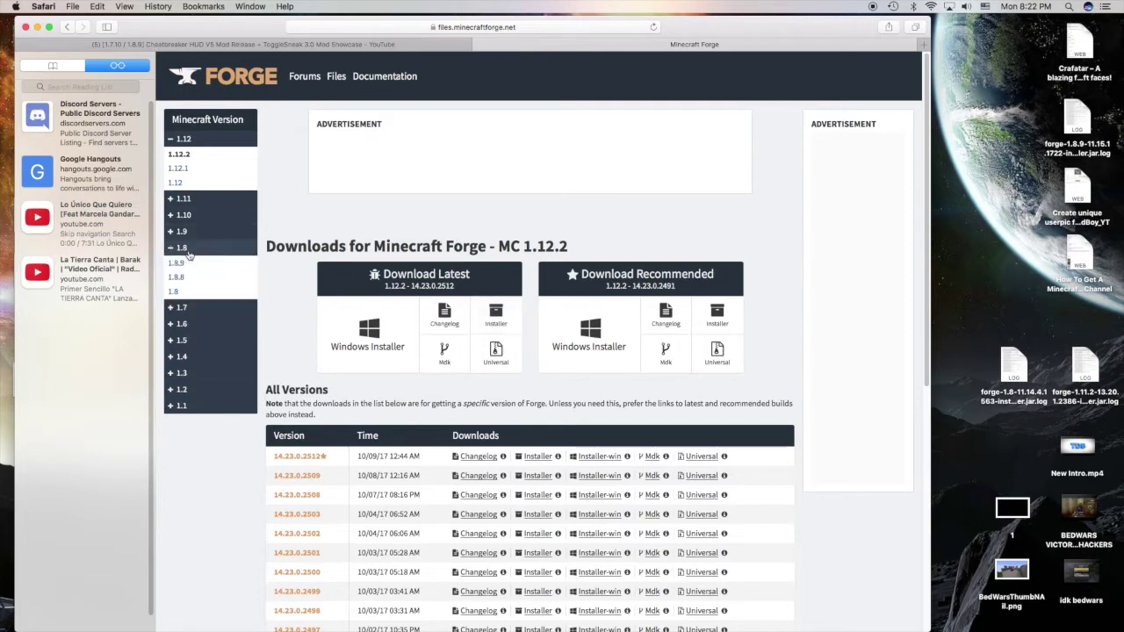
{"action": "left_click", "coordinate": [179, 262]}
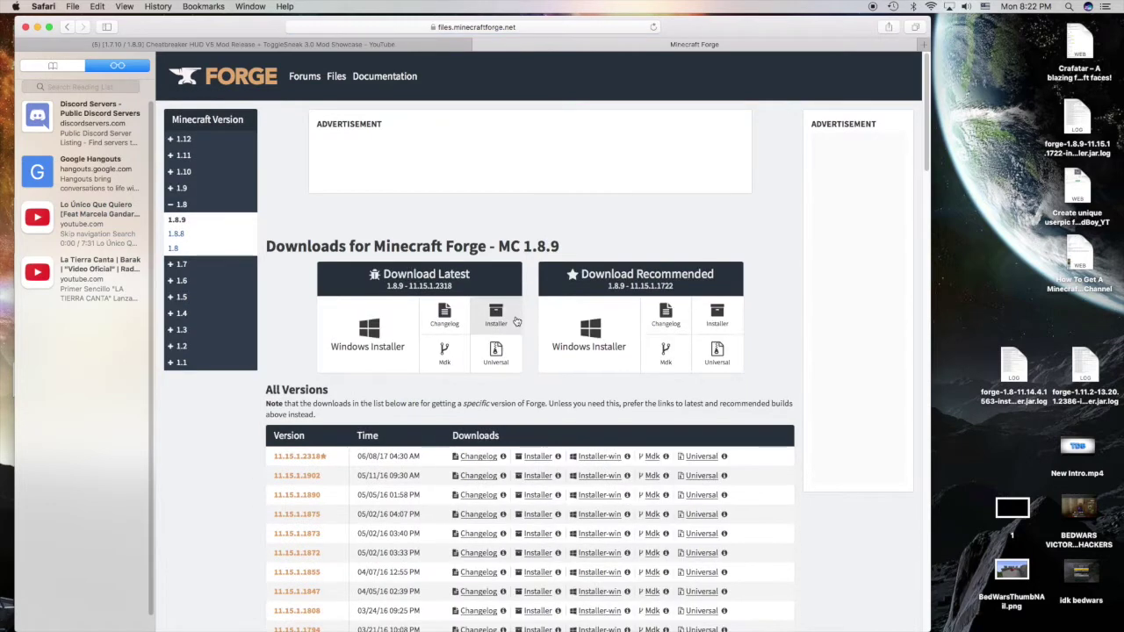
- Download the recommended Forge 1.8.9 installer past the ad page, place it on the desktop and clear the download list
{"action": "left_click", "coordinate": [722, 313]}
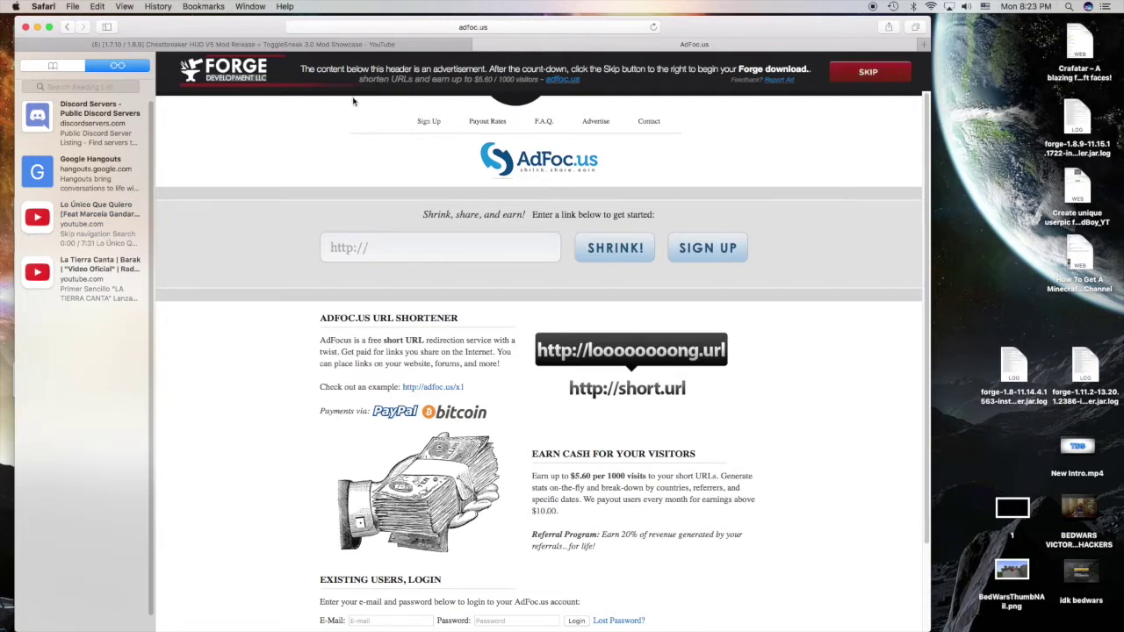
{"action": "left_click", "coordinate": [866, 73]}
{"action": "left_click", "coordinate": [862, 28]}
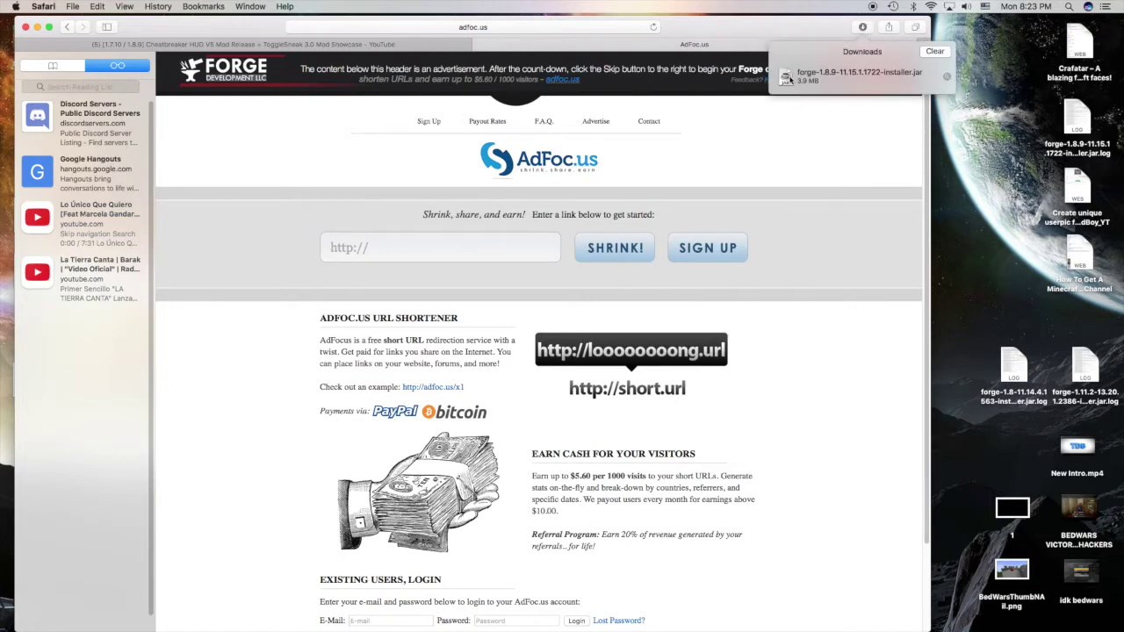
{"action": "left_click_drag", "start_coordinate": [787, 79], "coordinate": [932, 53]}
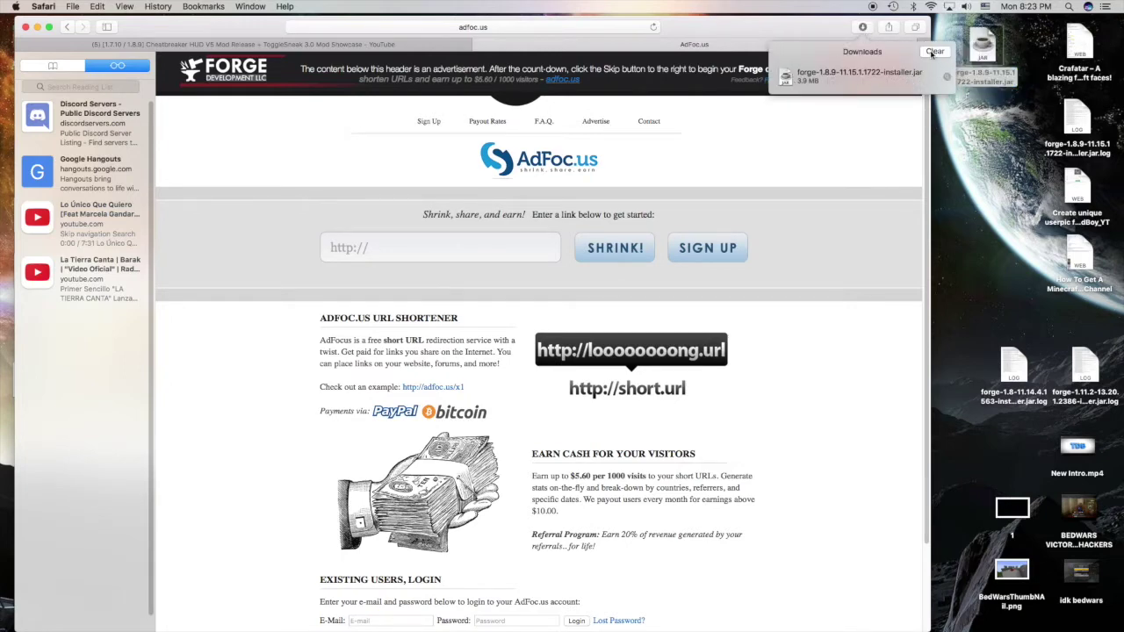
{"action": "left_click", "coordinate": [934, 52]}
- Download the 1.8.9 CheatbreakerHud mod from the video description's MediaFire link, place it on the desktop and close the download page
{"action": "left_click", "coordinate": [397, 46]}
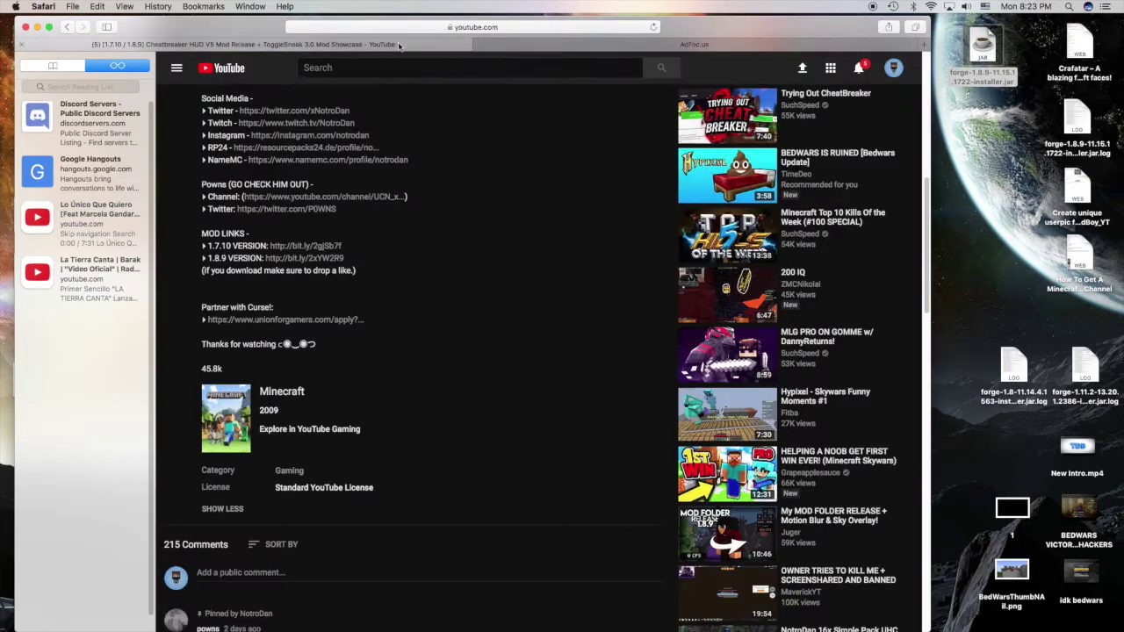
{"action": "left_click", "coordinate": [315, 260]}
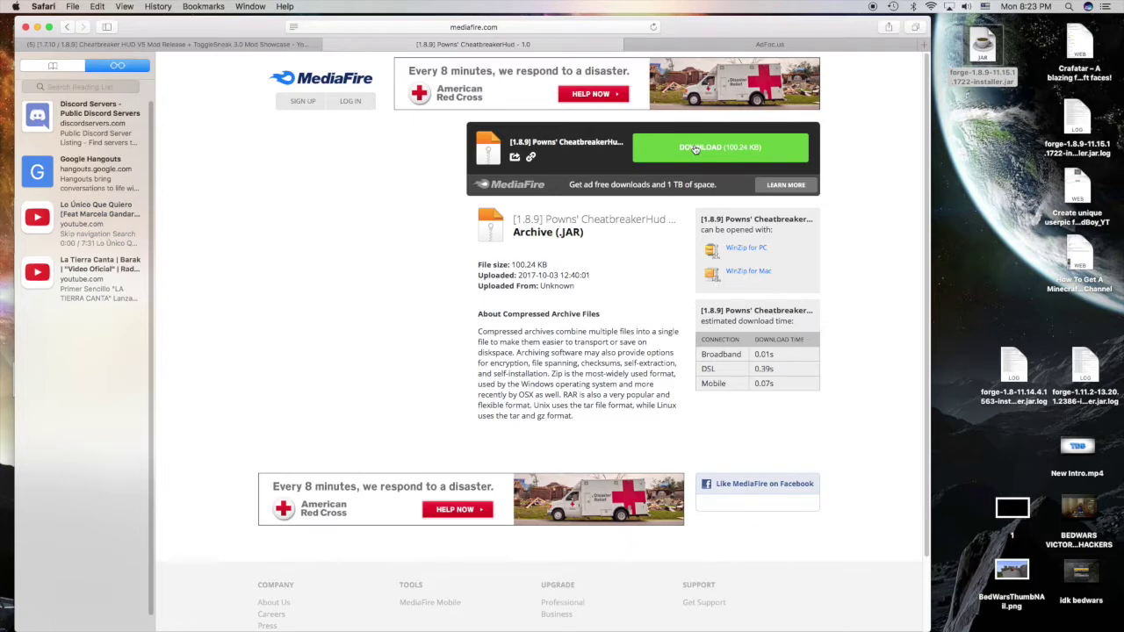
{"action": "left_click", "coordinate": [696, 150]}
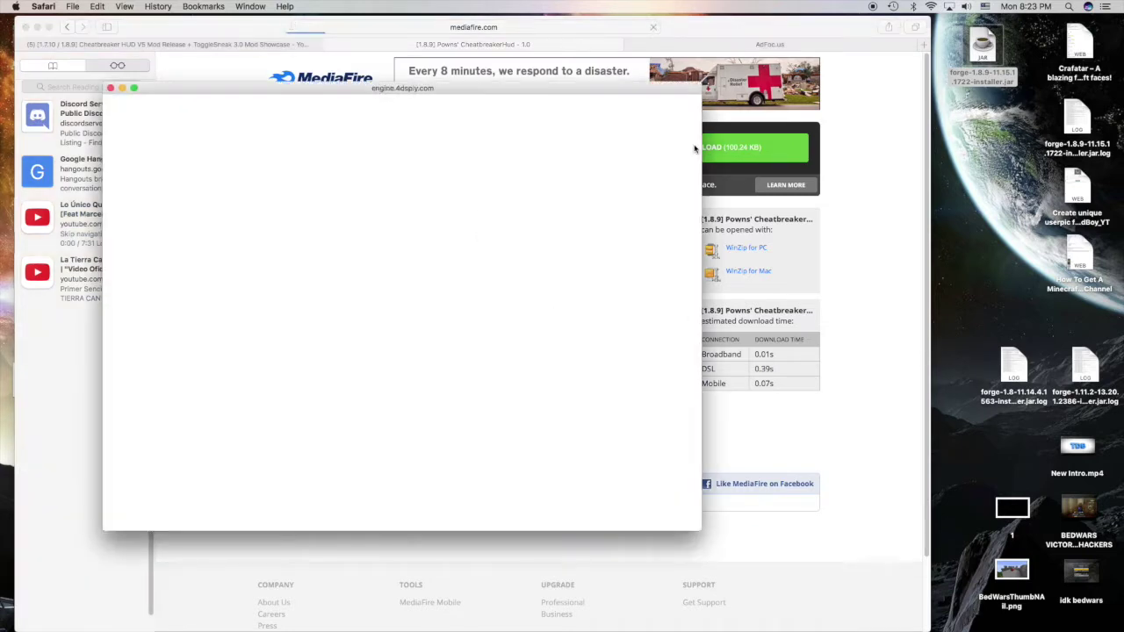
{"action": "left_click", "coordinate": [109, 88]}
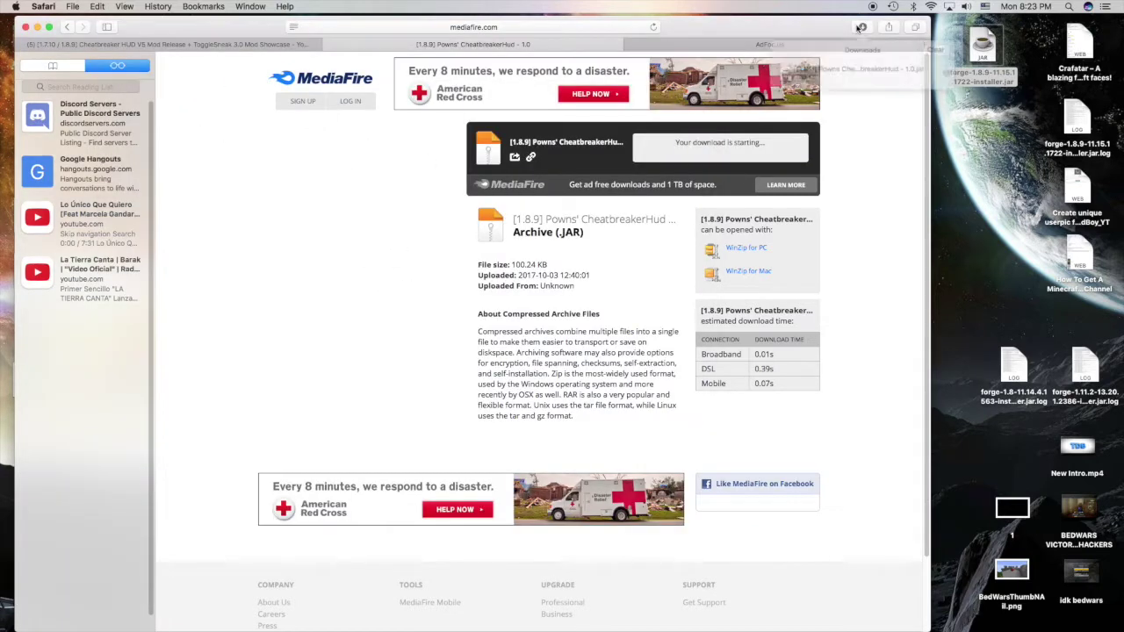
{"action": "left_click_drag", "start_coordinate": [788, 80], "coordinate": [972, 129]}
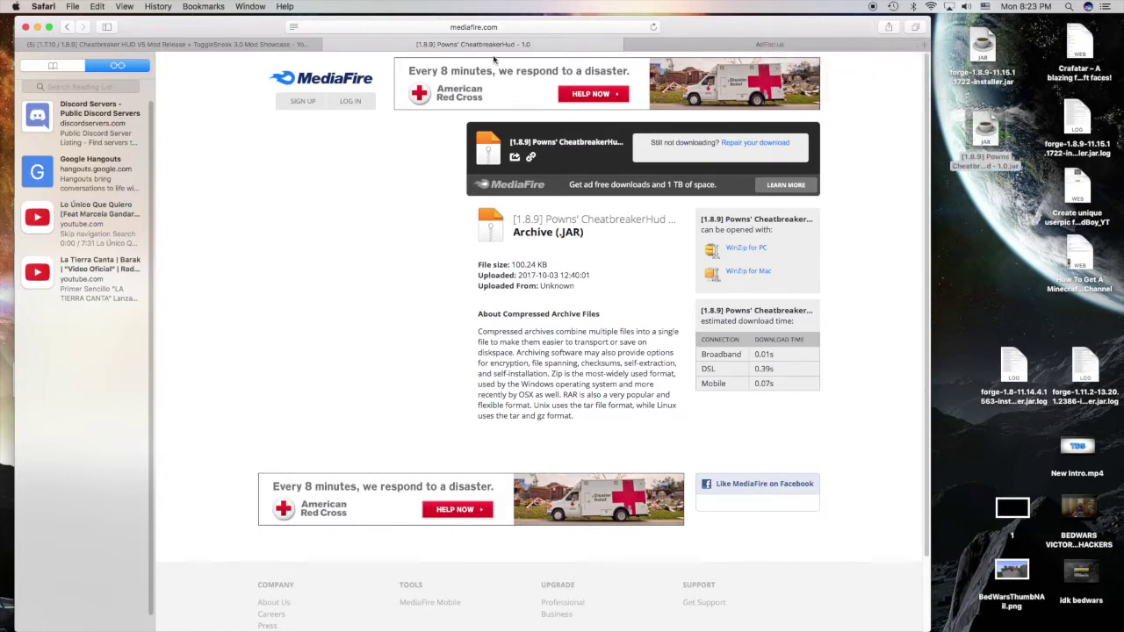
{"action": "left_click", "coordinate": [331, 44]}
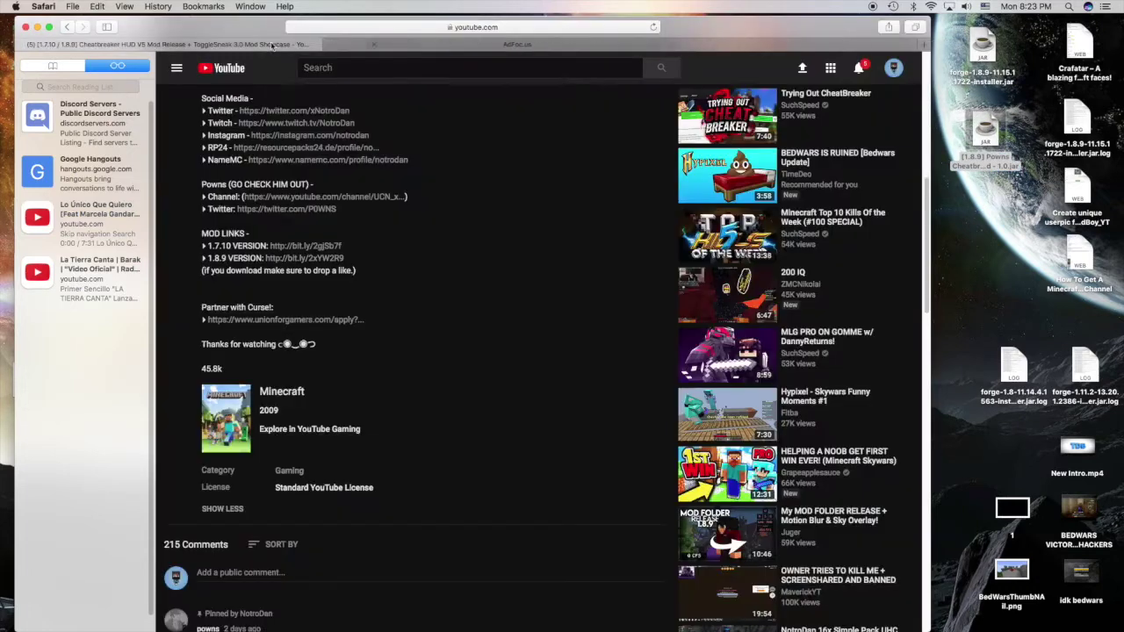
- Minimize the browser and try to open the downloaded Forge installer from the desktop
{"action": "left_click", "coordinate": [36, 27]}
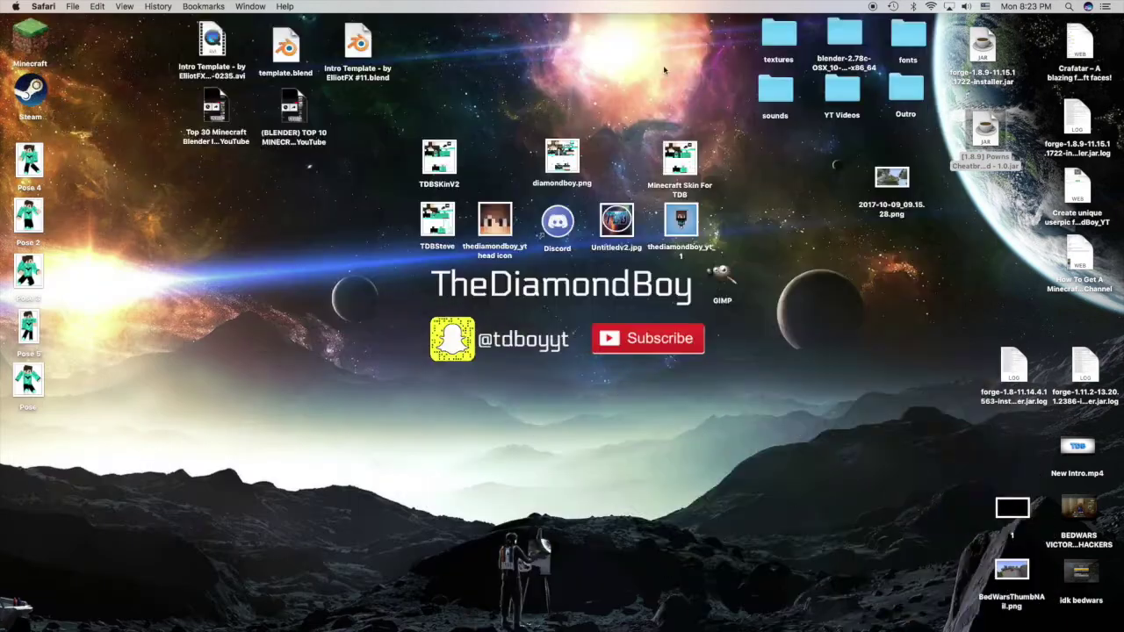
{"action": "double_click", "coordinate": [983, 51]}
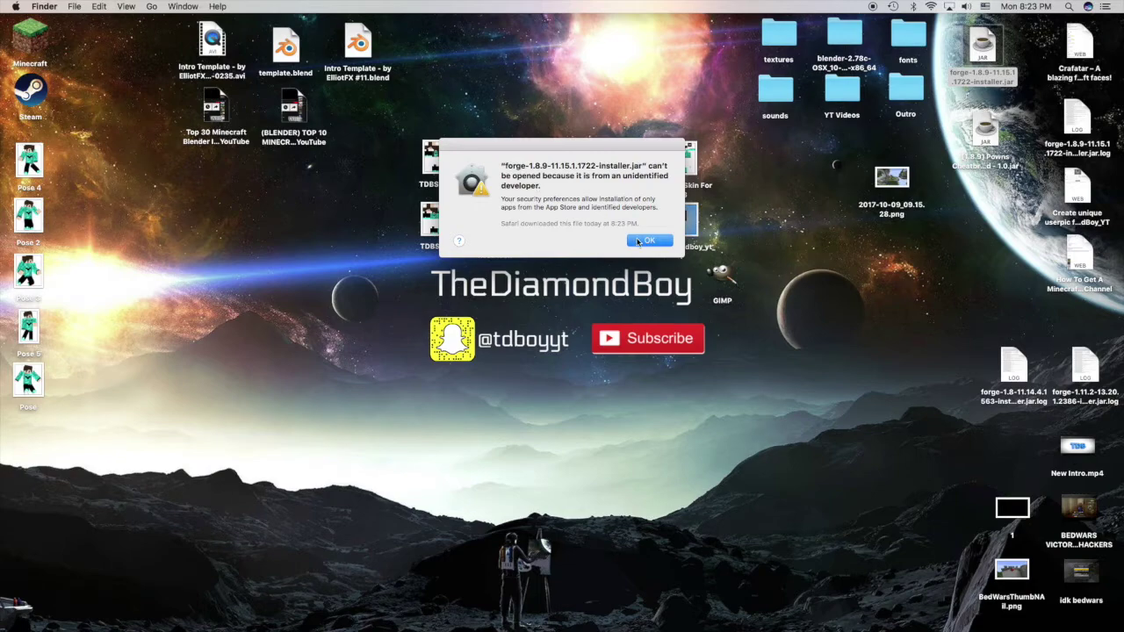
{"action": "left_click", "coordinate": [647, 240]}
- Allow the blocked Forge installer to open anyway in Security & Privacy, authorizing with the account password, and launch it
{"action": "left_click", "coordinate": [14, 7]}
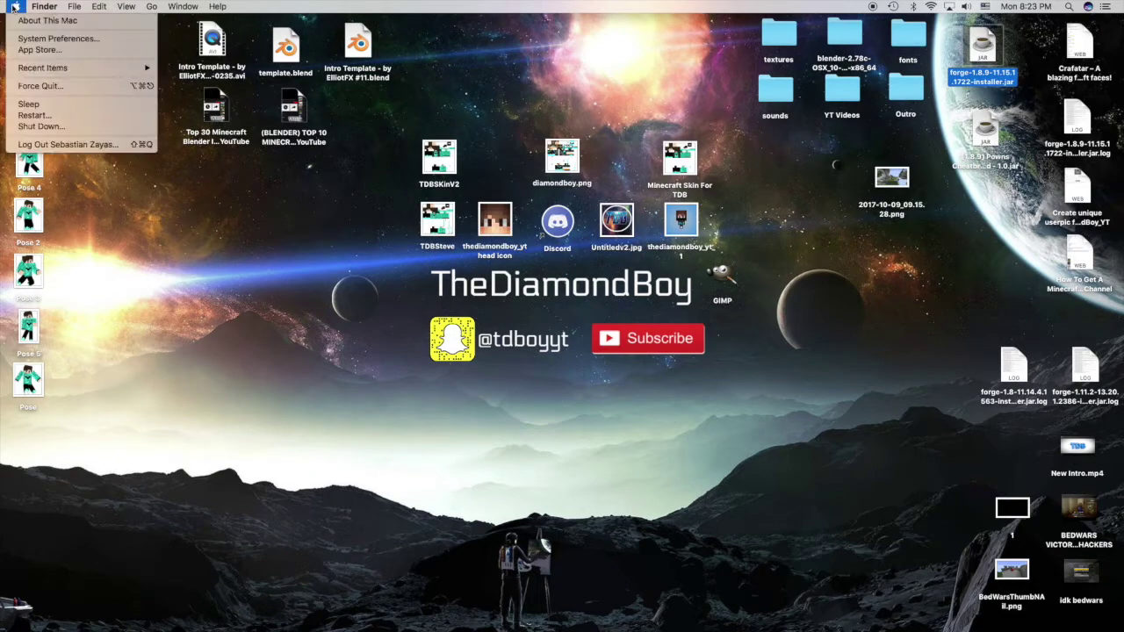
{"action": "left_click", "coordinate": [53, 39]}
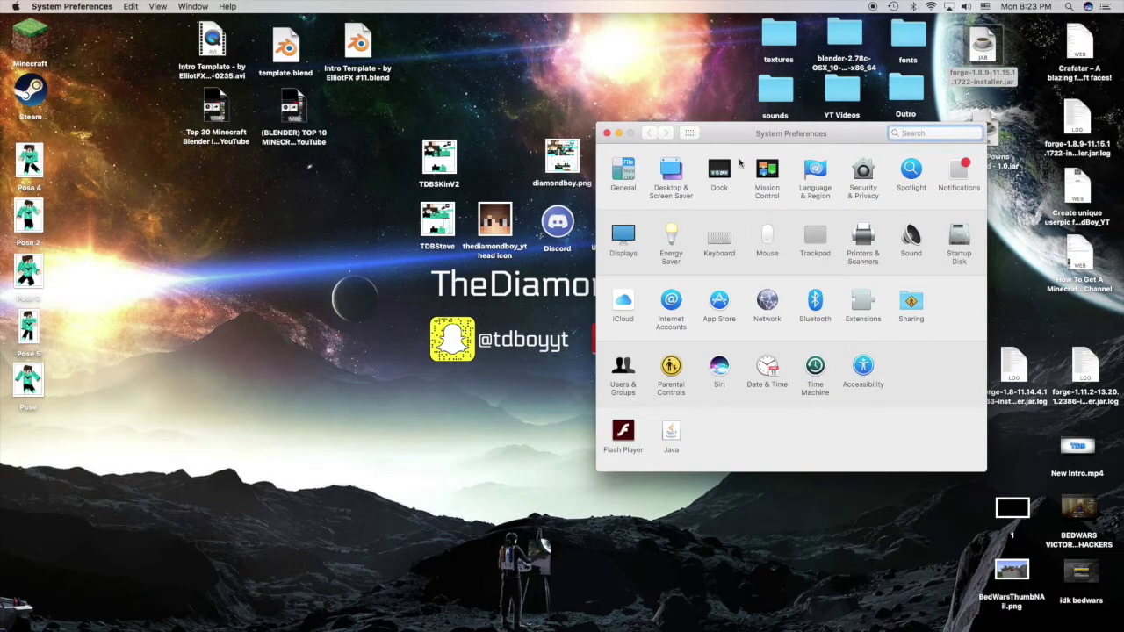
{"action": "left_click", "coordinate": [866, 176]}
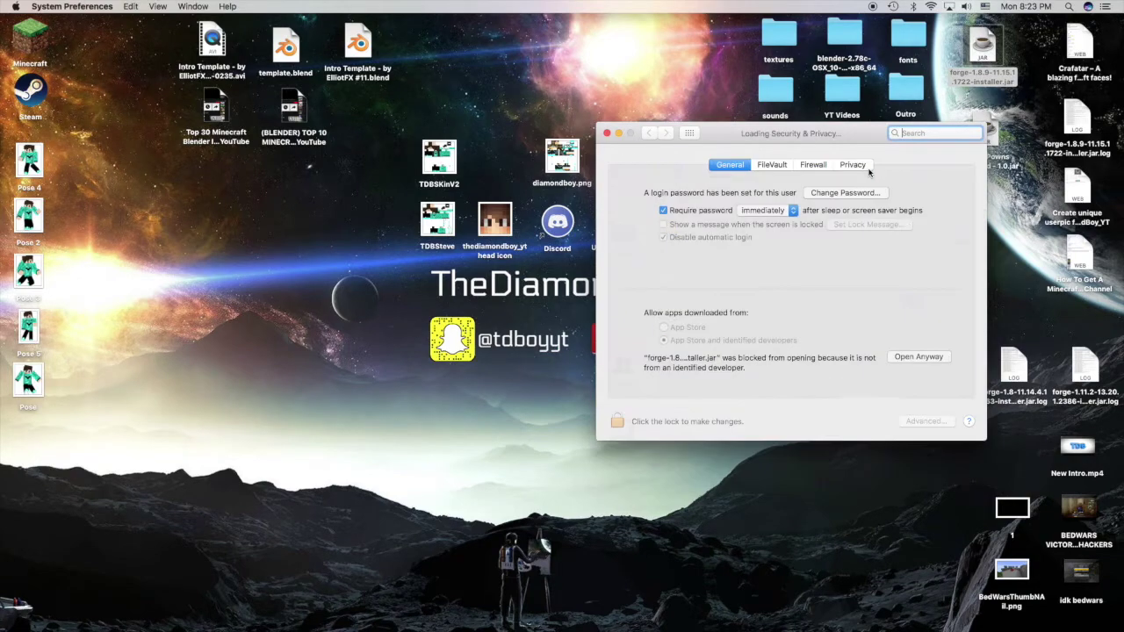
{"action": "left_click", "coordinate": [918, 358]}
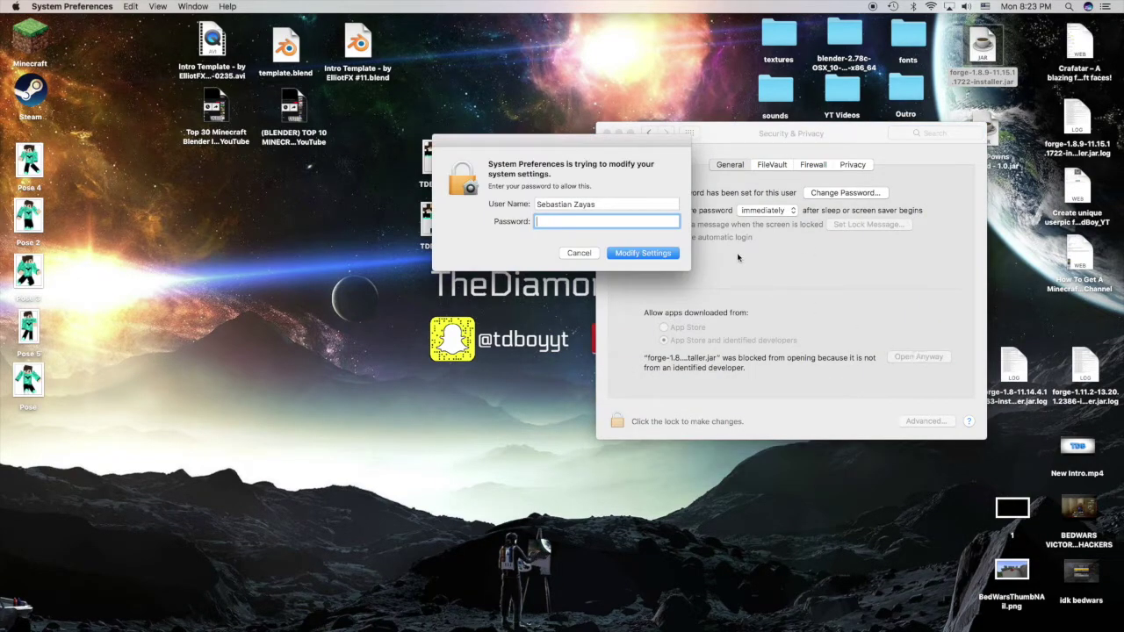
{"action": "type", "text": "•••••••••"}
{"action": "key", "text": "Return"}
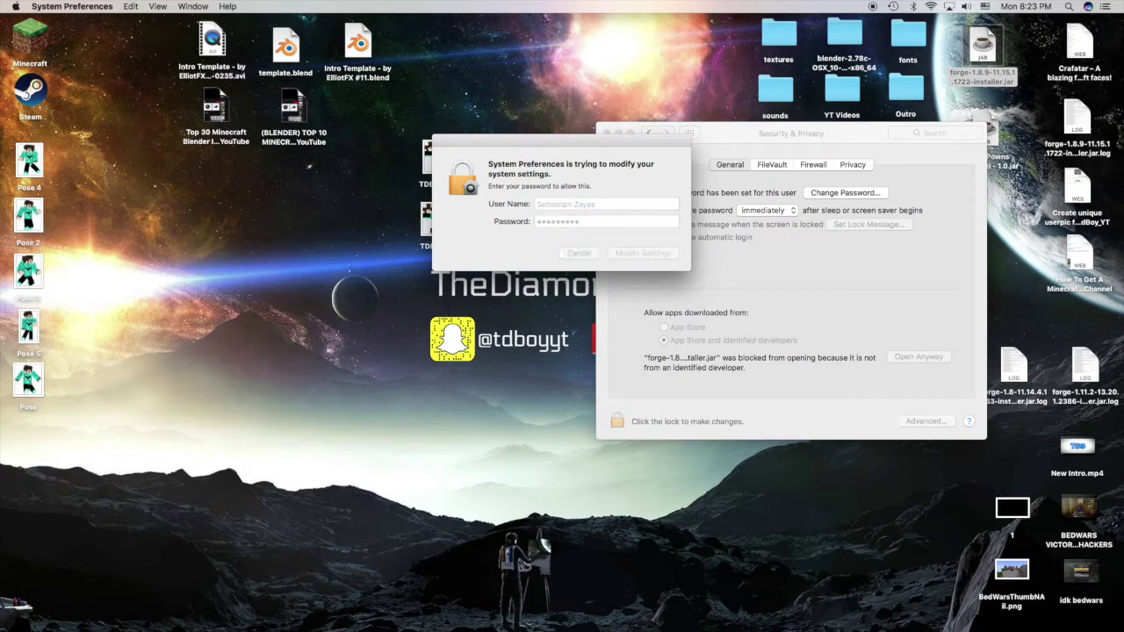
{"action": "left_click", "coordinate": [591, 240]}
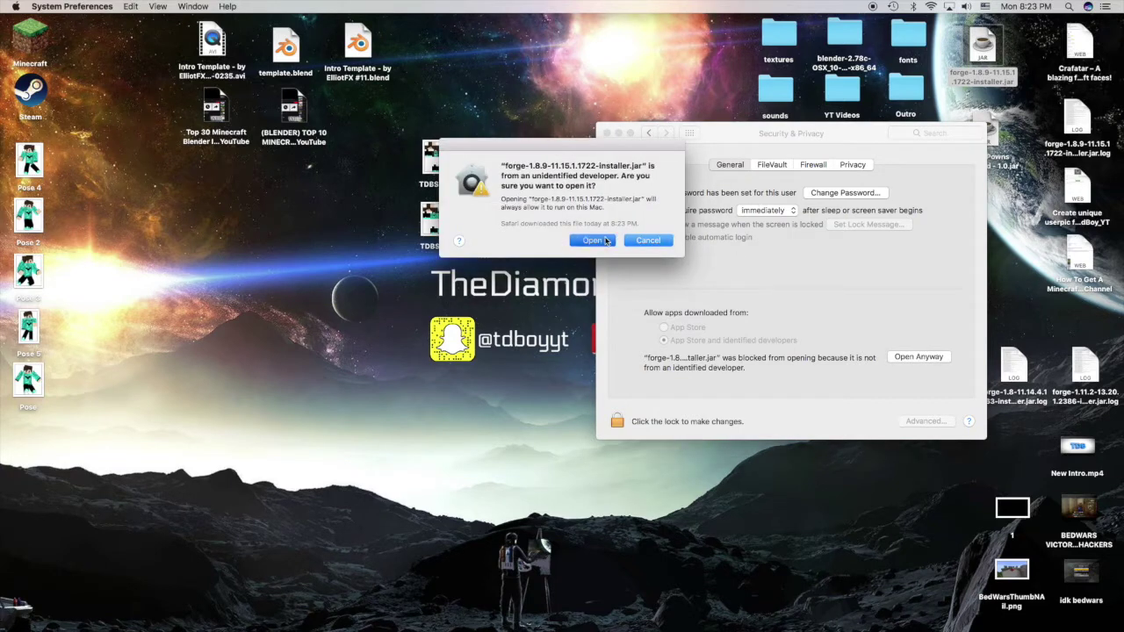
- Close System Preferences and install the Forge 1.8.9 client in the default Minecraft folder
{"action": "left_click", "coordinate": [606, 133]}
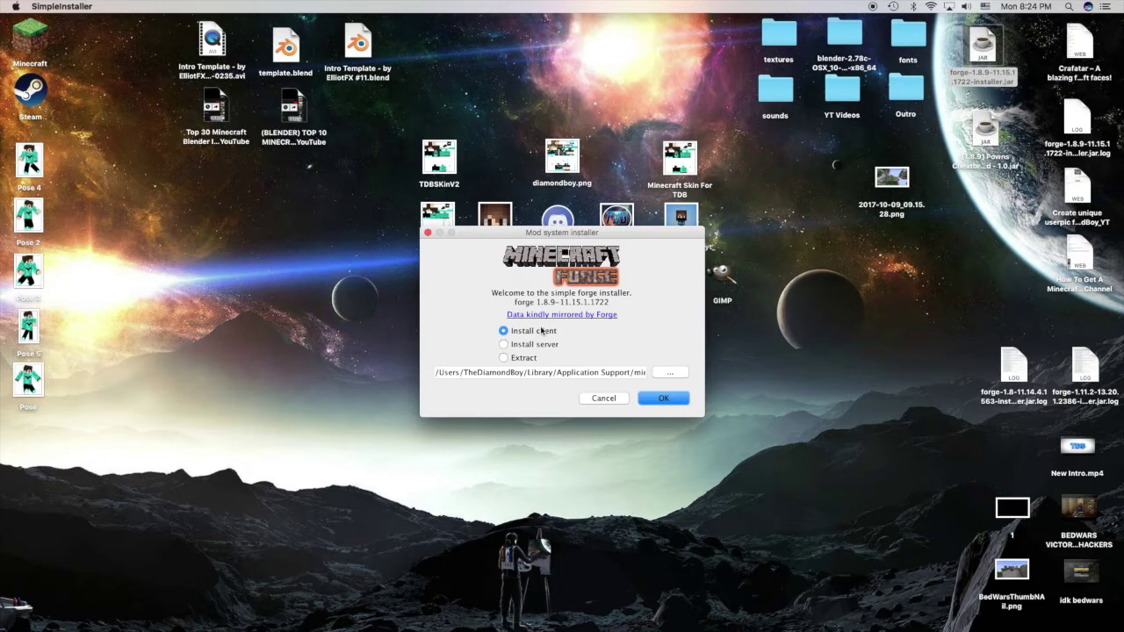
{"action": "left_click", "coordinate": [678, 401]}
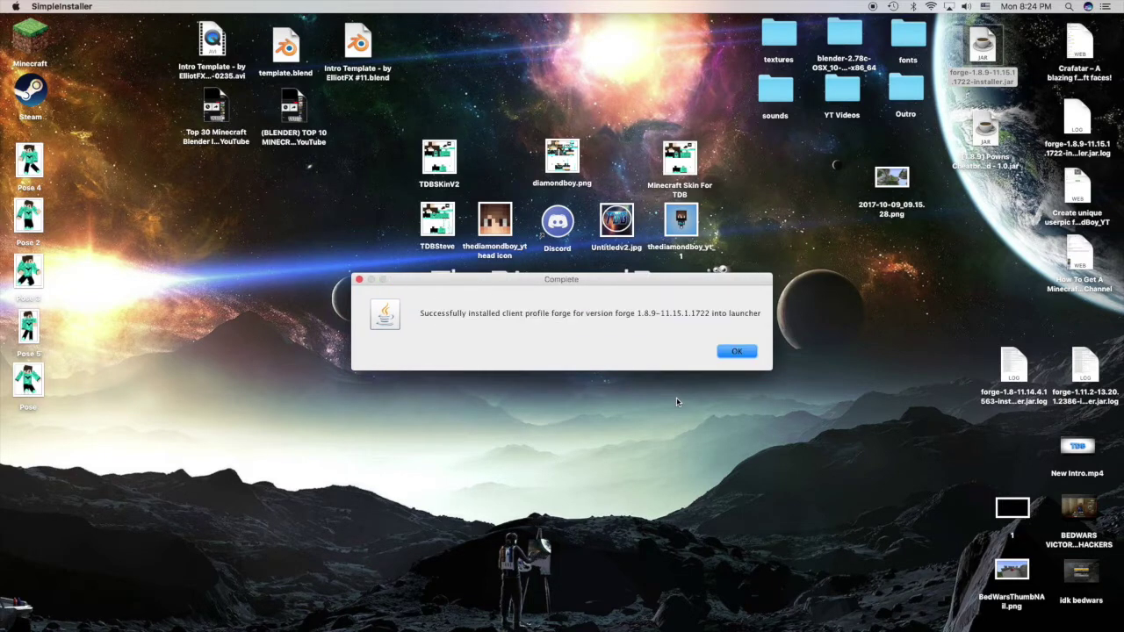
{"action": "left_click", "coordinate": [732, 353]}
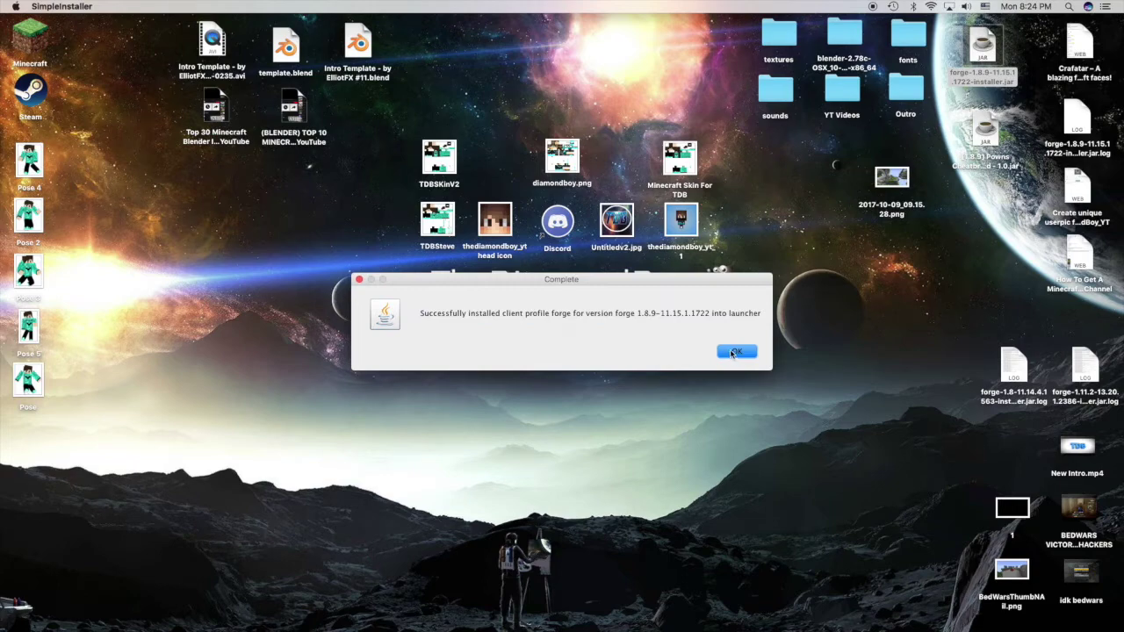
- Open the Minecraft Launcher and add a new launch configuration using version release 1.8.9-forge1.8.9-11.15.1.1722
{"action": "left_click", "coordinate": [13, 37]}
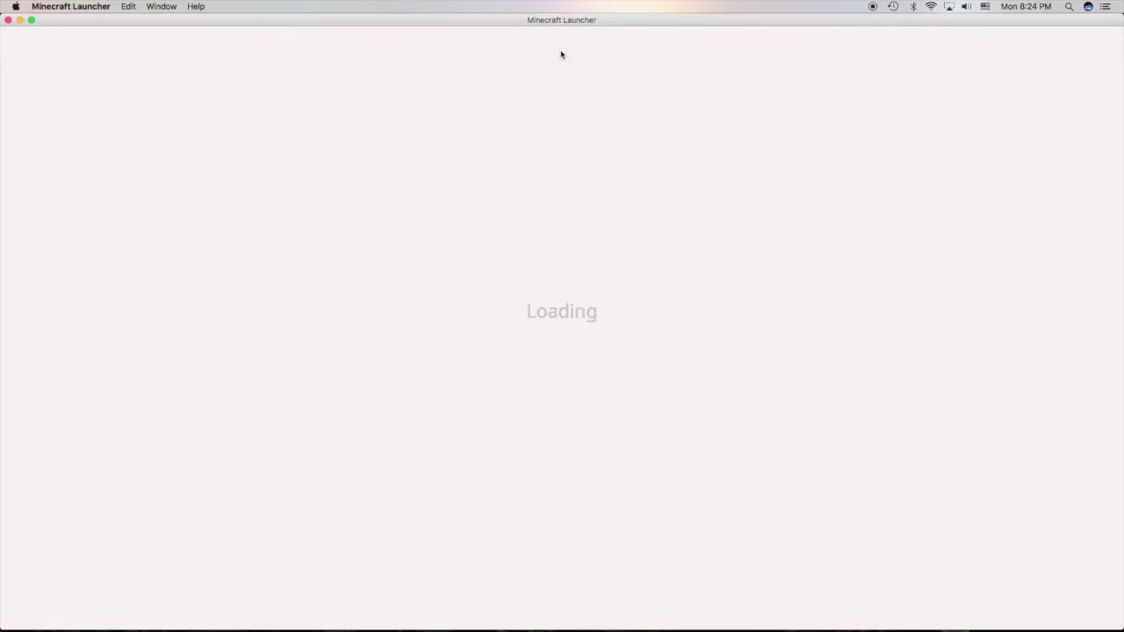
{"action": "left_click", "coordinate": [655, 97]}
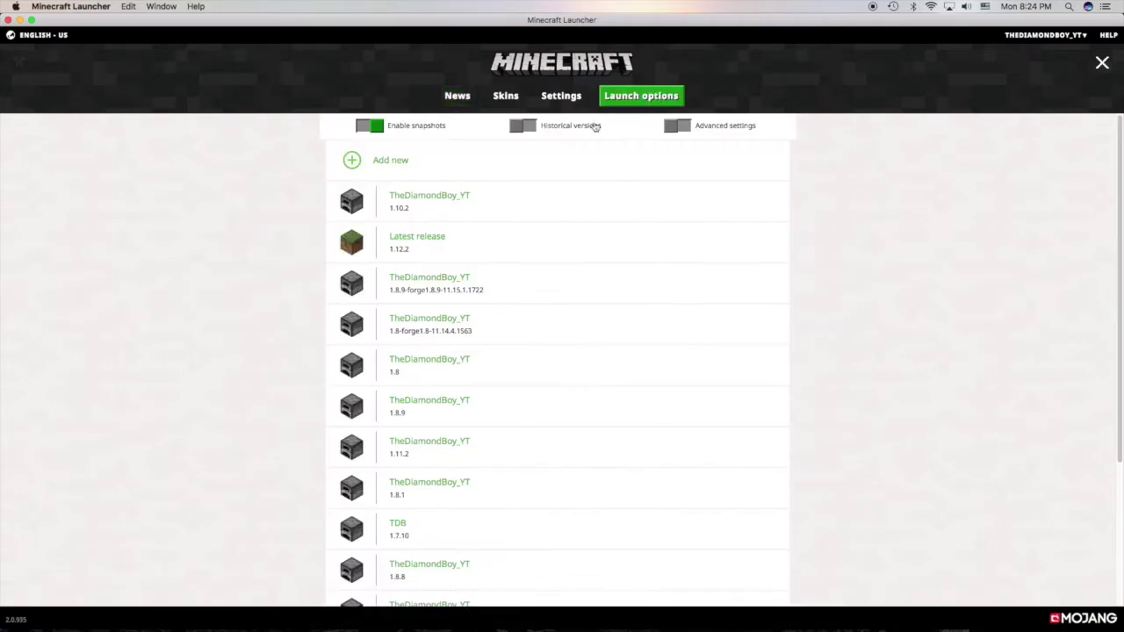
{"action": "left_click", "coordinate": [443, 169]}
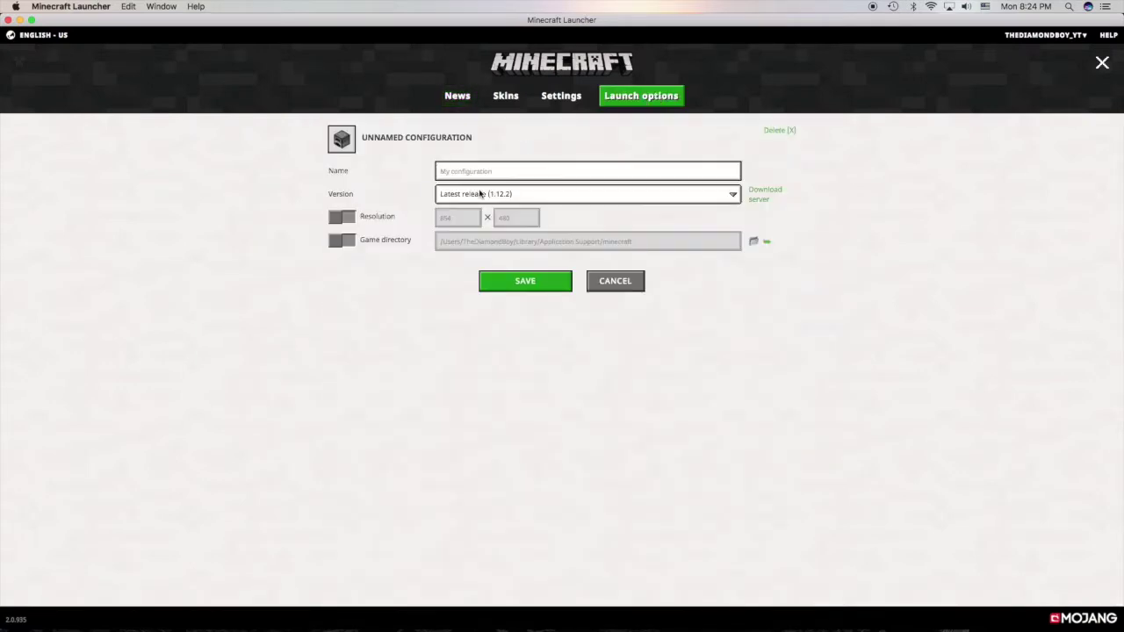
{"action": "left_click", "coordinate": [480, 193]}
{"action": "scroll", "coordinate": [529, 401], "scroll_direction": "down", "scroll_amount": 5}
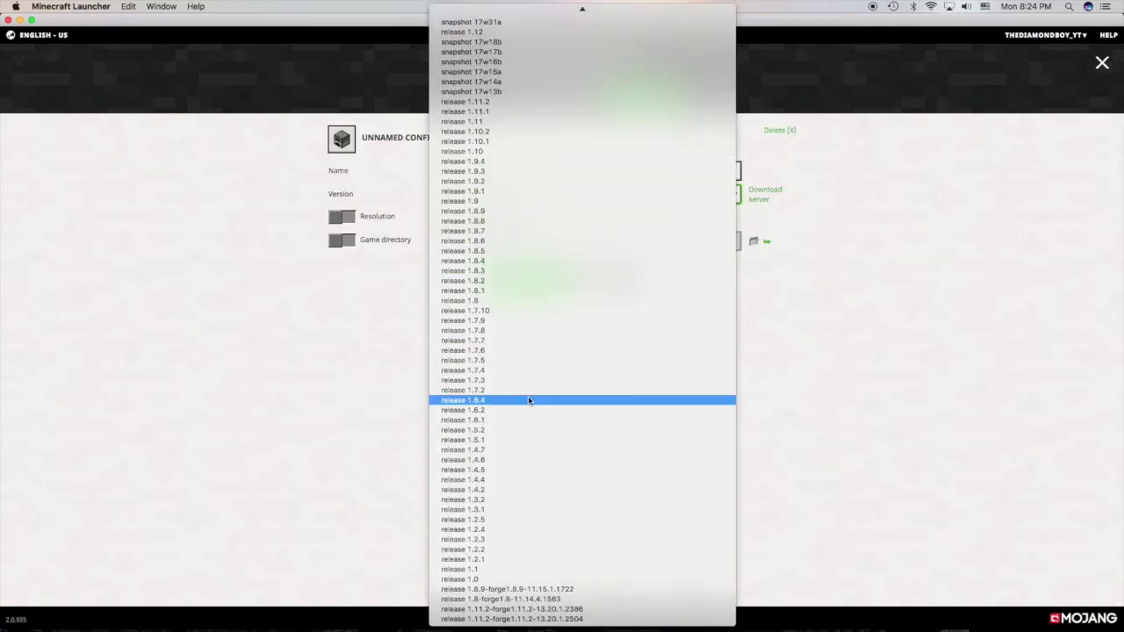
{"action": "left_click", "coordinate": [522, 591]}
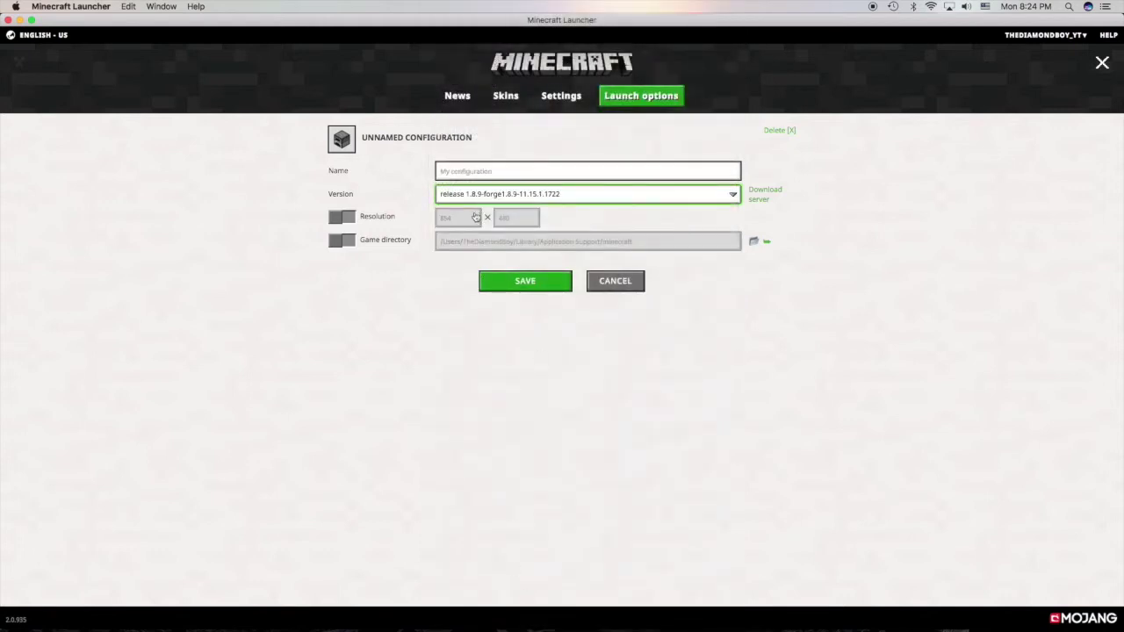
- Enable the custom resolution and game directory, name the configuration TDB and save it
{"action": "left_click", "coordinate": [435, 220]}
{"action": "left_click", "coordinate": [453, 239]}
{"action": "left_click", "coordinate": [500, 169]}
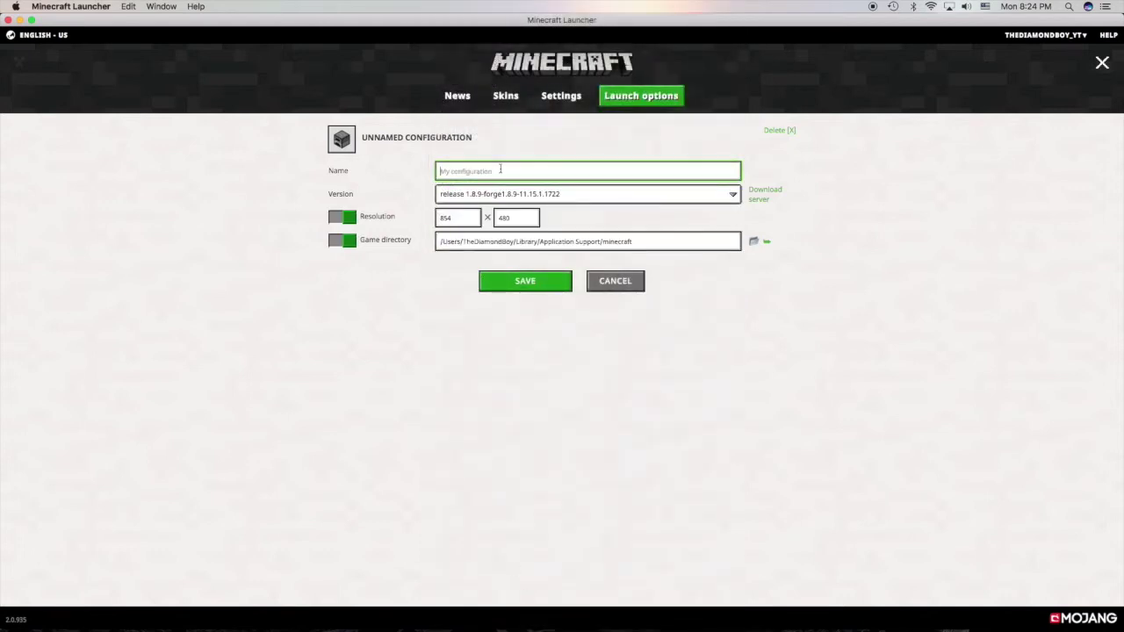
{"action": "type", "text": "TDB"}
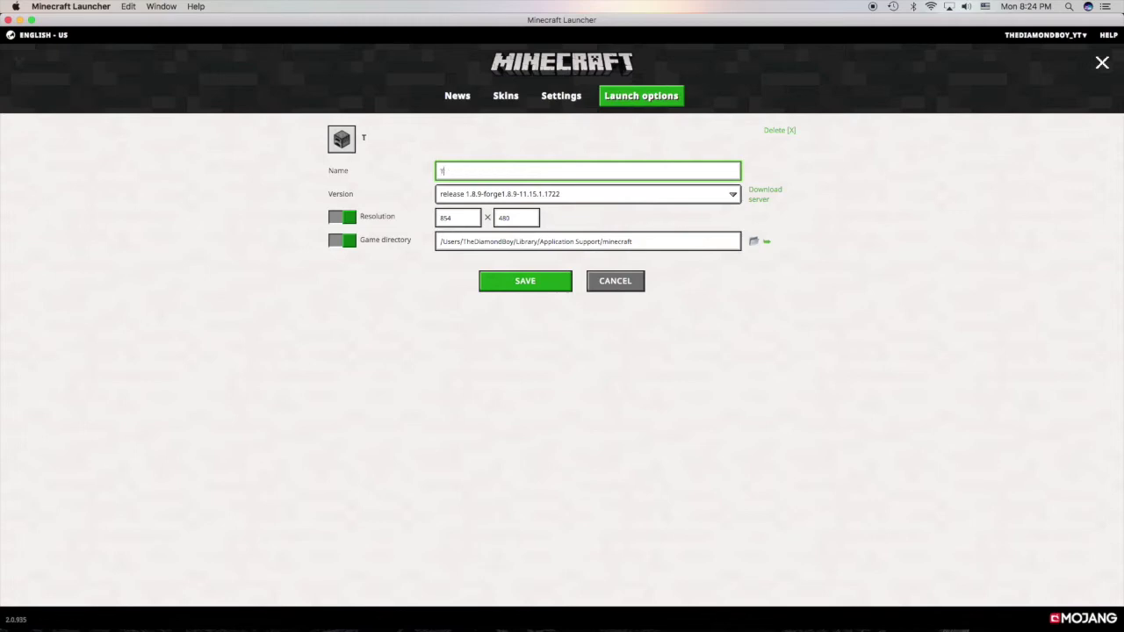
{"action": "left_click", "coordinate": [524, 281]}
- Select the TDB 1.8.9 Forge profile in the launcher, start the game and reposition its window slightly
{"action": "left_click", "coordinate": [457, 97]}
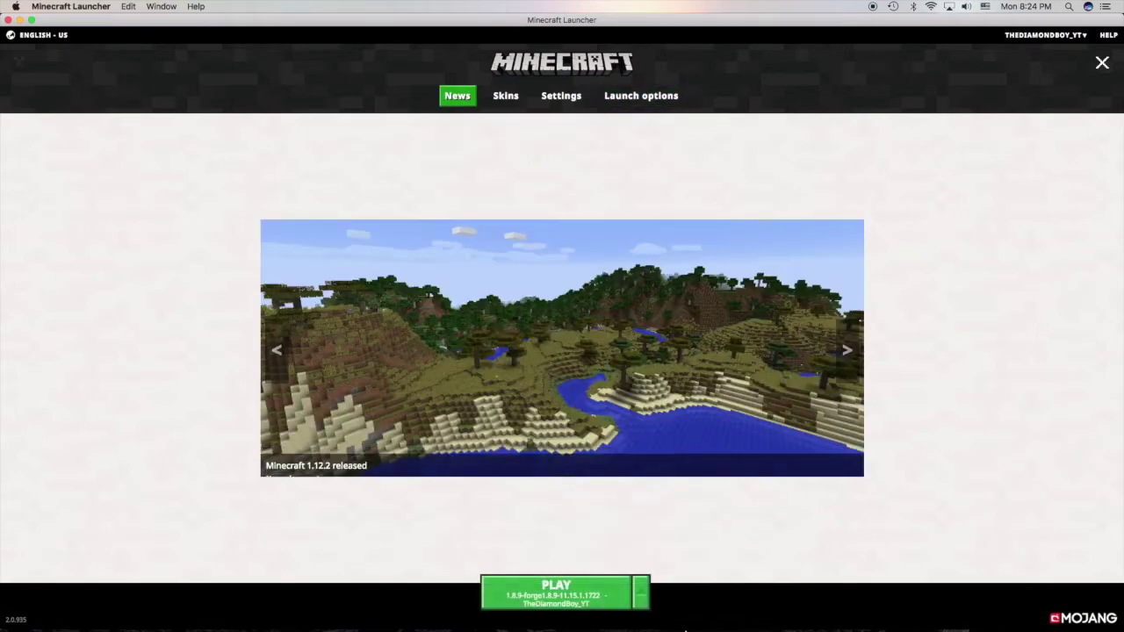
{"action": "left_click", "coordinate": [643, 599]}
{"action": "scroll", "coordinate": [567, 510], "scroll_direction": "down", "scroll_amount": 2}
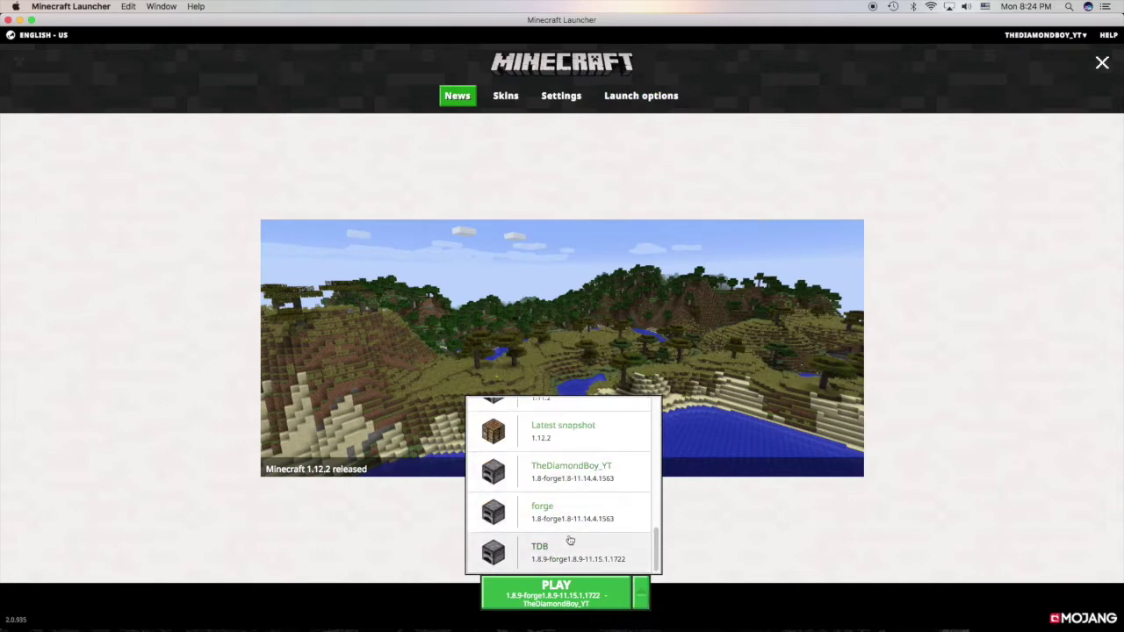
{"action": "left_click", "coordinate": [571, 553]}
{"action": "left_click", "coordinate": [572, 599]}
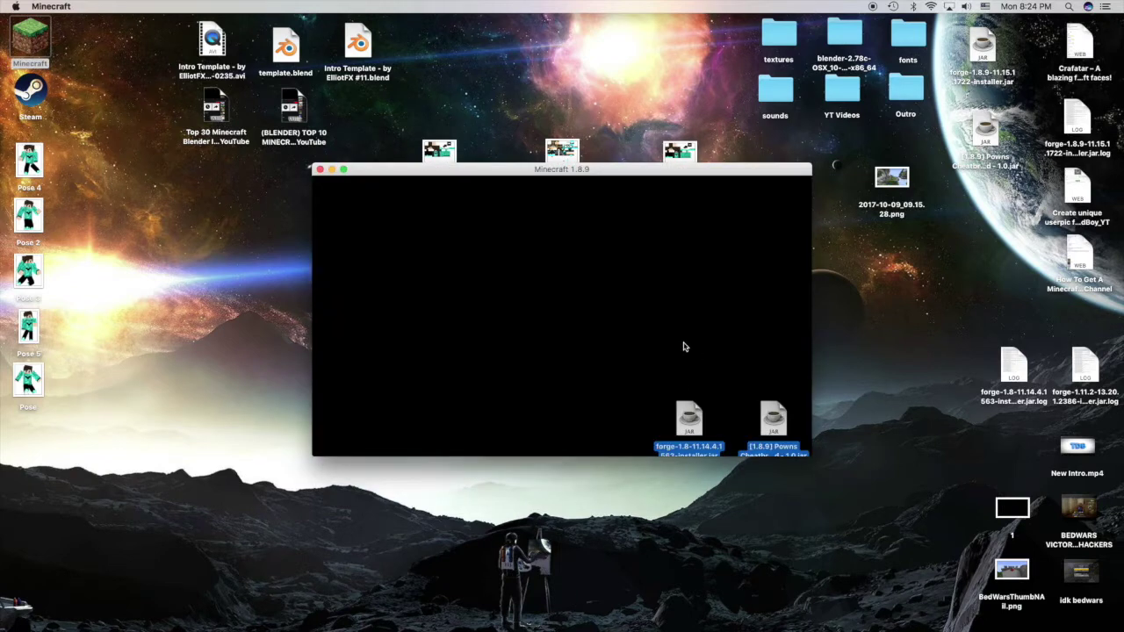
{"action": "mouse_move", "coordinate": [575, 171]}
{"action": "left_mouse_down"}
{"action": "mouse_move", "coordinate": [573, 117]}
{"action": "mouse_move", "coordinate": [581, 188]}
{"action": "left_mouse_up"}
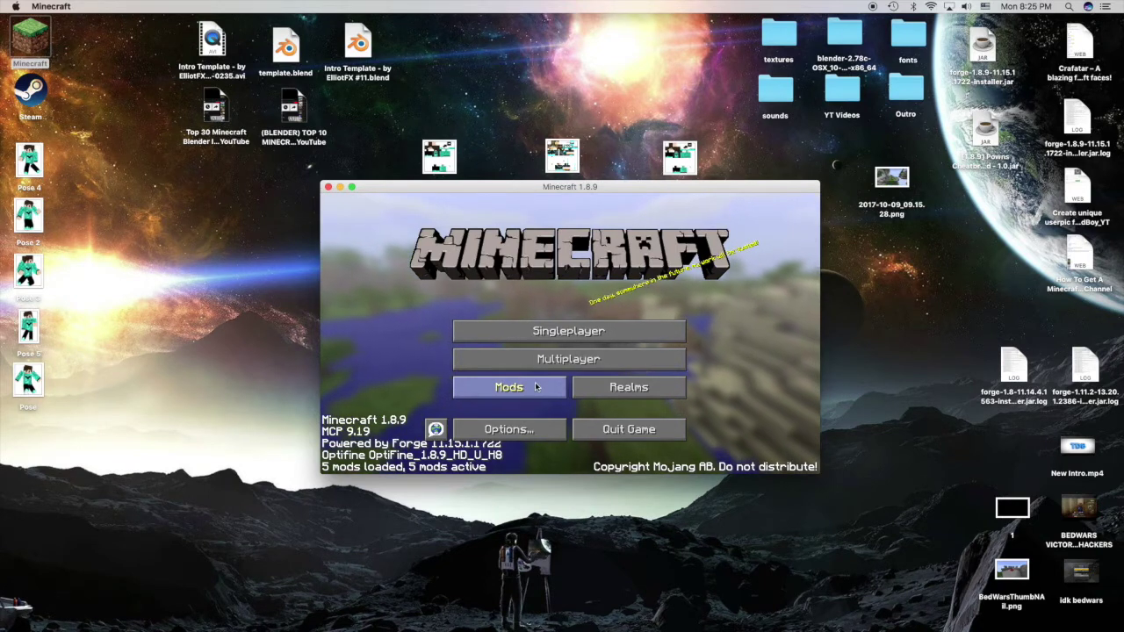
- View the game's mod list and multiplayer screen, return to the title screen and close the game
{"action": "left_click", "coordinate": [536, 388]}
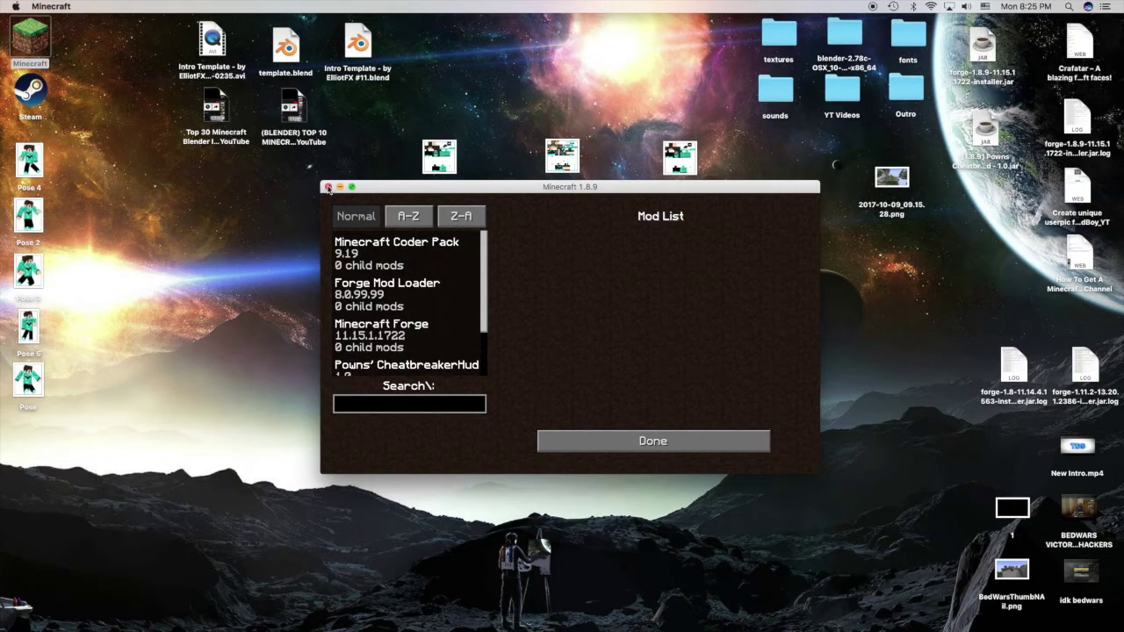
{"action": "left_click", "coordinate": [650, 442]}
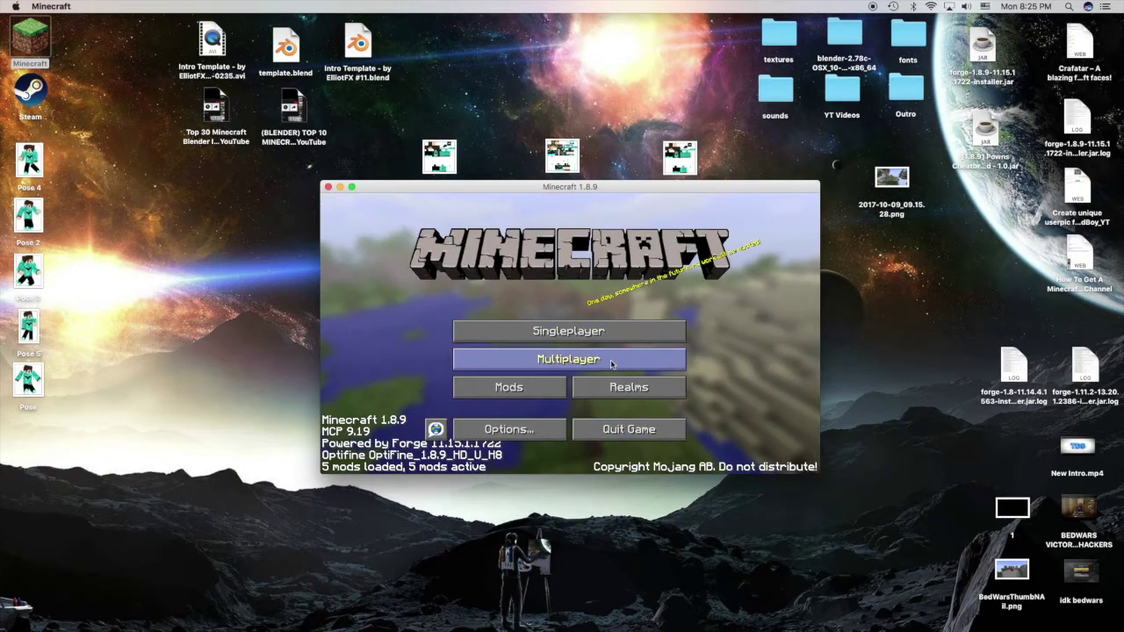
{"action": "left_click", "coordinate": [593, 353]}
{"action": "left_click", "coordinate": [706, 452]}
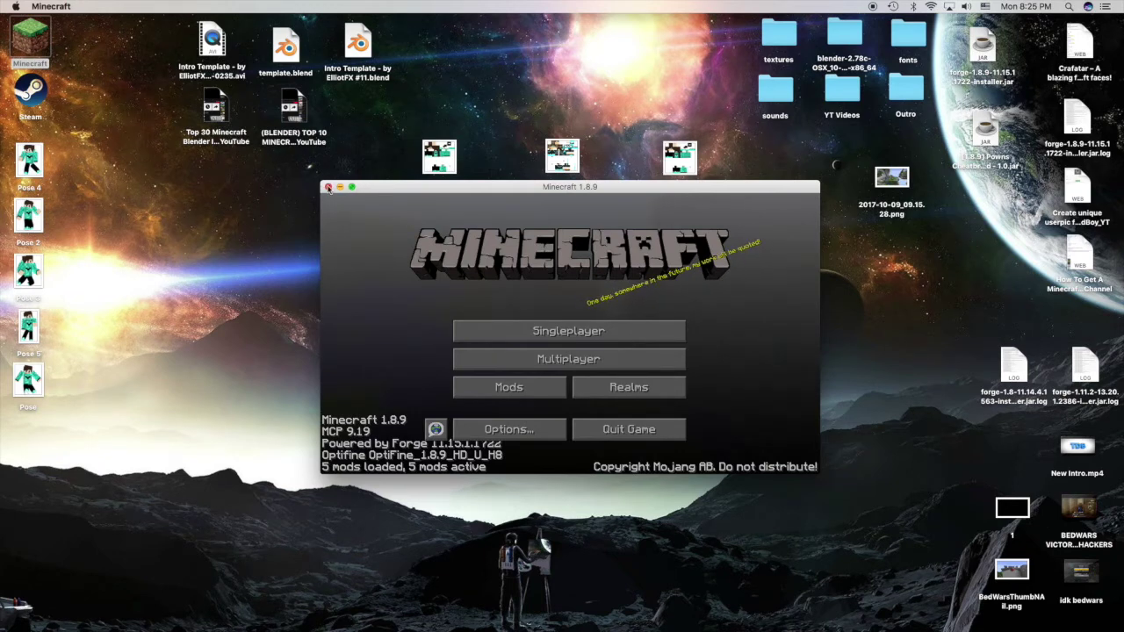
{"action": "left_click", "coordinate": [328, 187]}
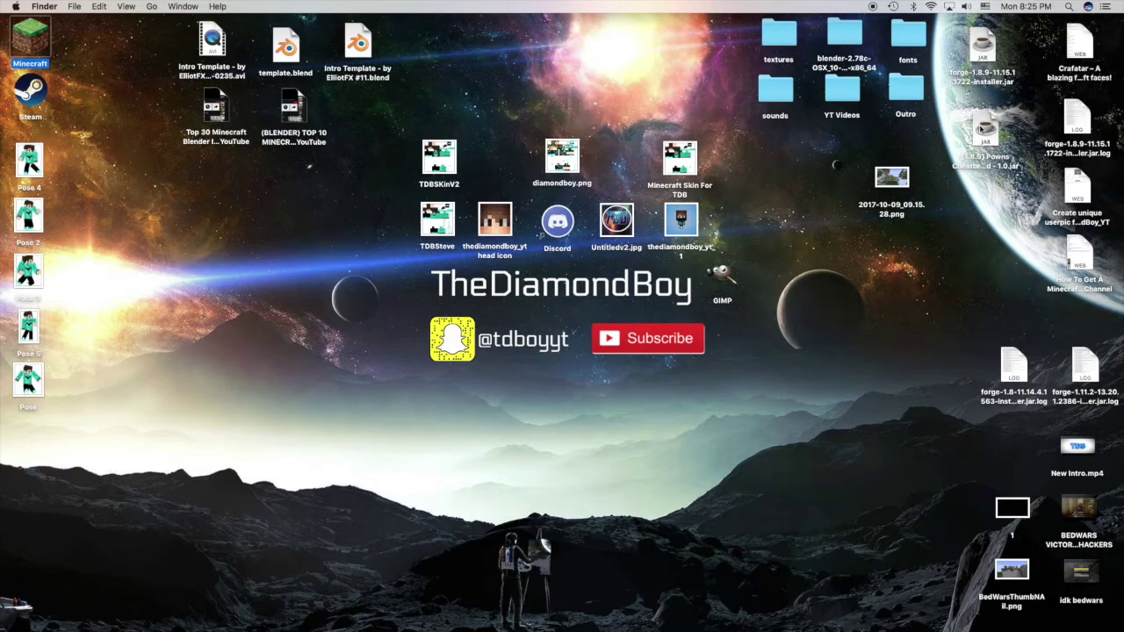
- Try to open the CheatbreakerHud jar file directly from the desktop
{"action": "double_click", "coordinate": [981, 130]}
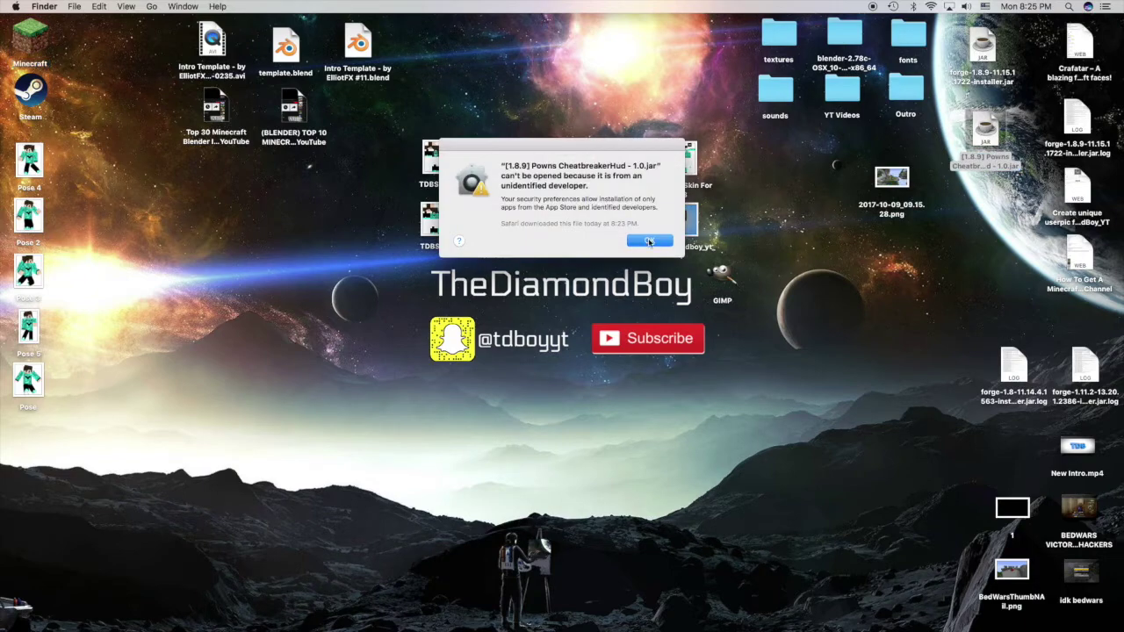
{"action": "left_click", "coordinate": [649, 241]}
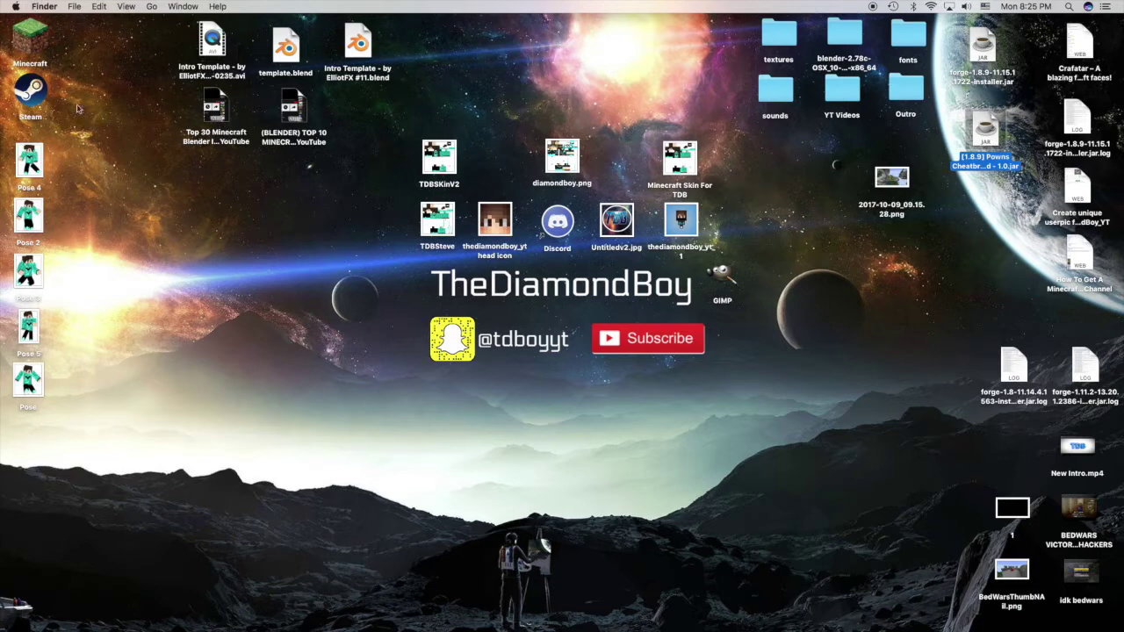
- Open the mods folder in Finder, found in the user Library under Application Support/minecraft
{"action": "mouse_move", "coordinate": [44, 625]}
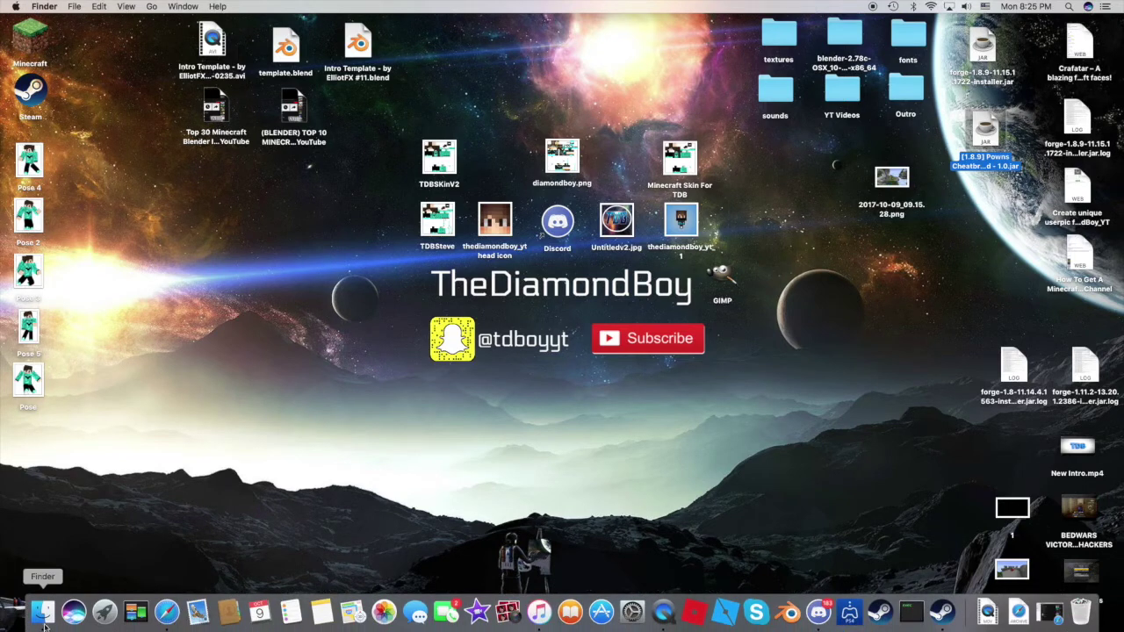
{"action": "left_click", "coordinate": [152, 7]}
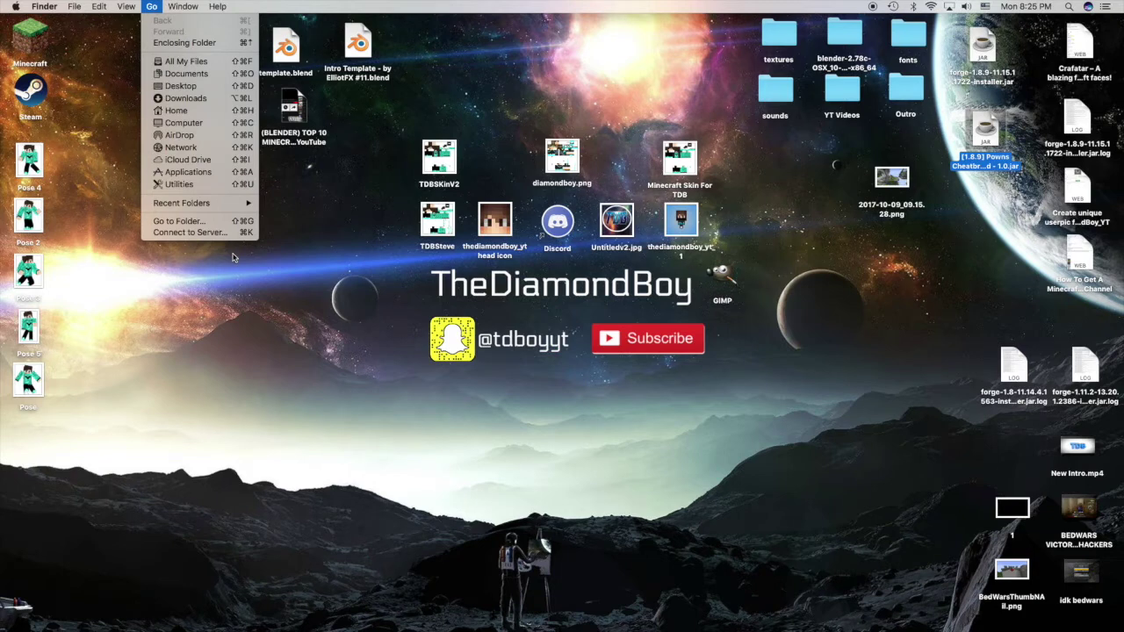
{"action": "key", "text": "alt"}
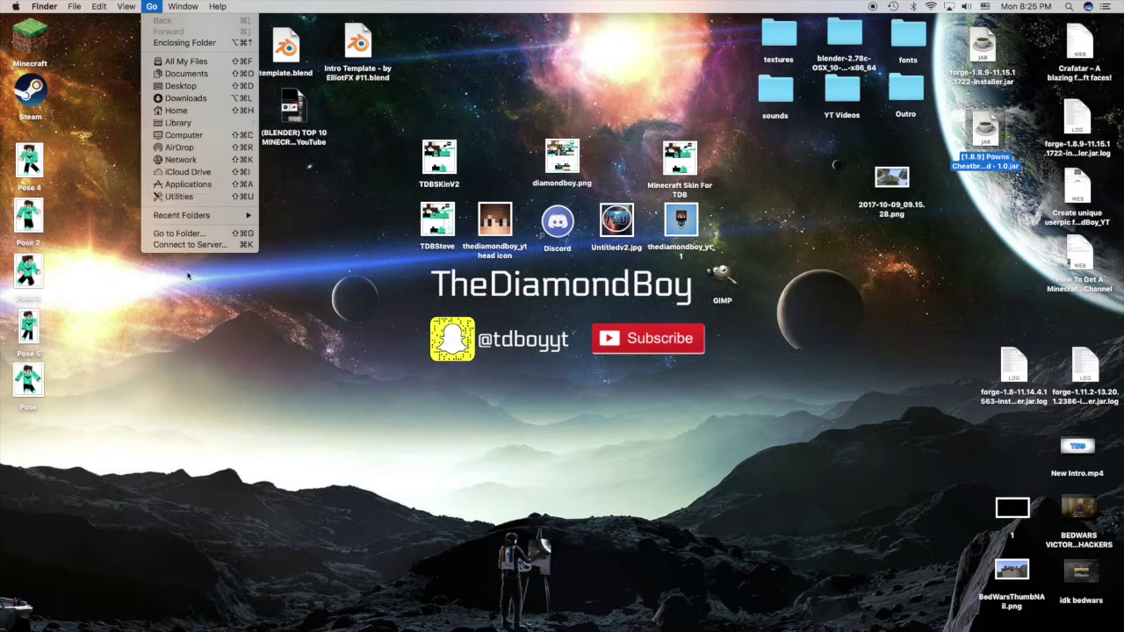
{"action": "left_click", "coordinate": [180, 123]}
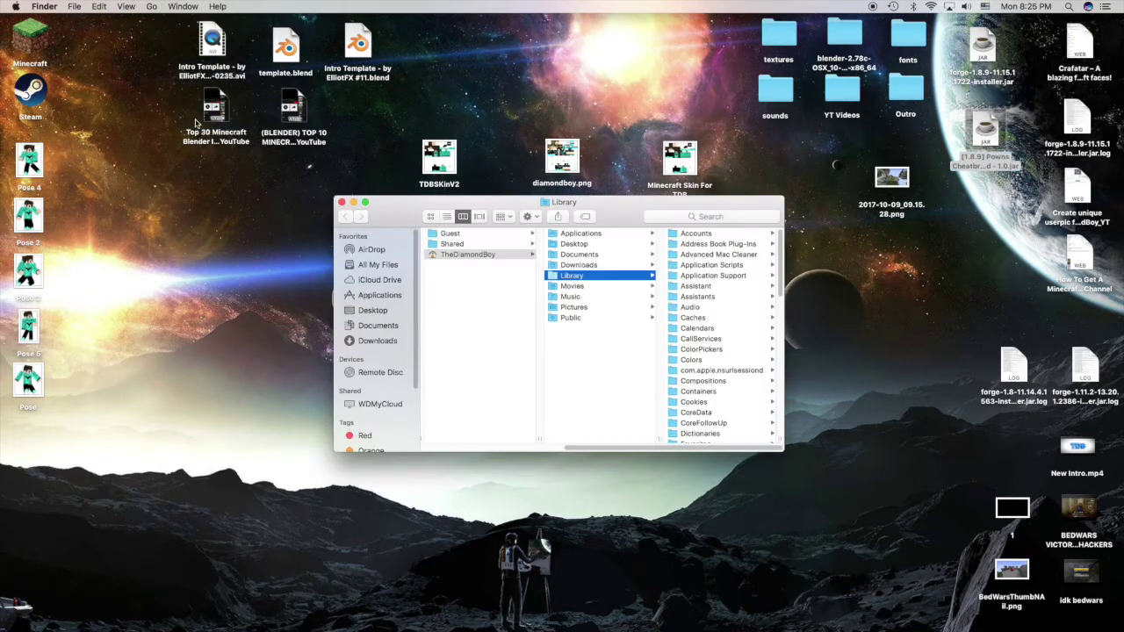
{"action": "left_click", "coordinate": [721, 275]}
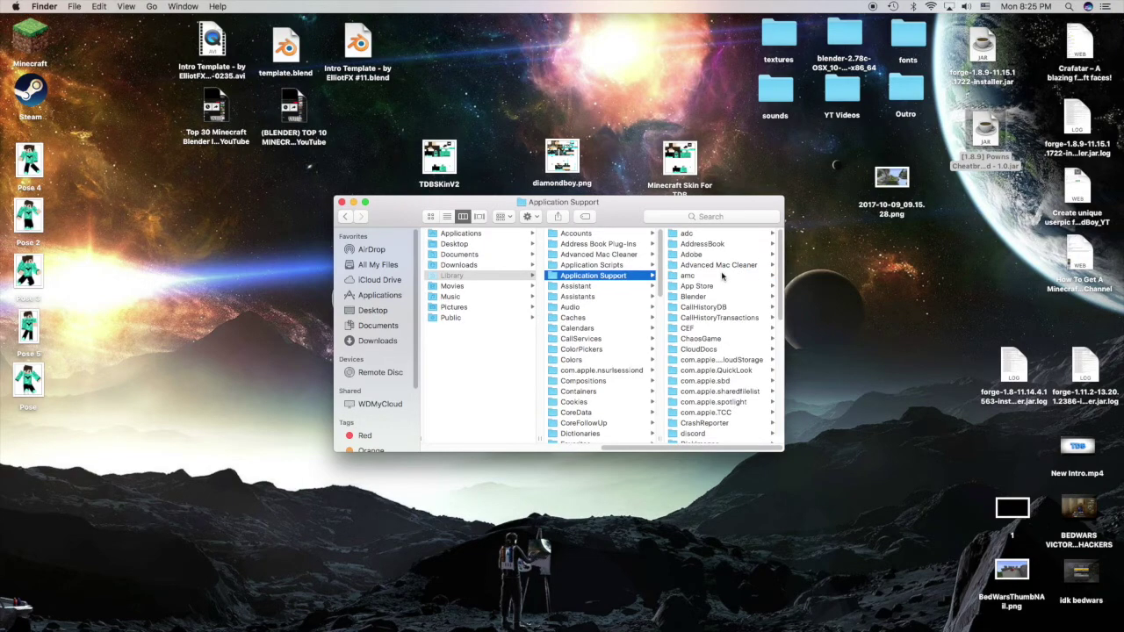
{"action": "scroll", "coordinate": [722, 276], "scroll_direction": "down", "scroll_amount": 5}
{"action": "left_click", "coordinate": [704, 290]}
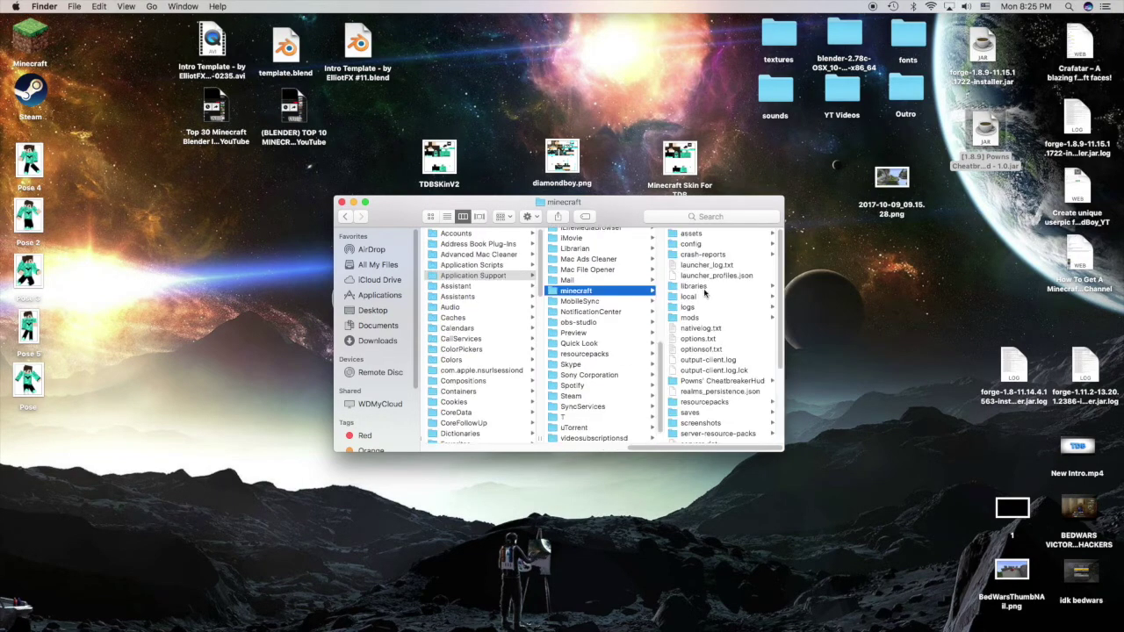
{"action": "left_click", "coordinate": [712, 318]}
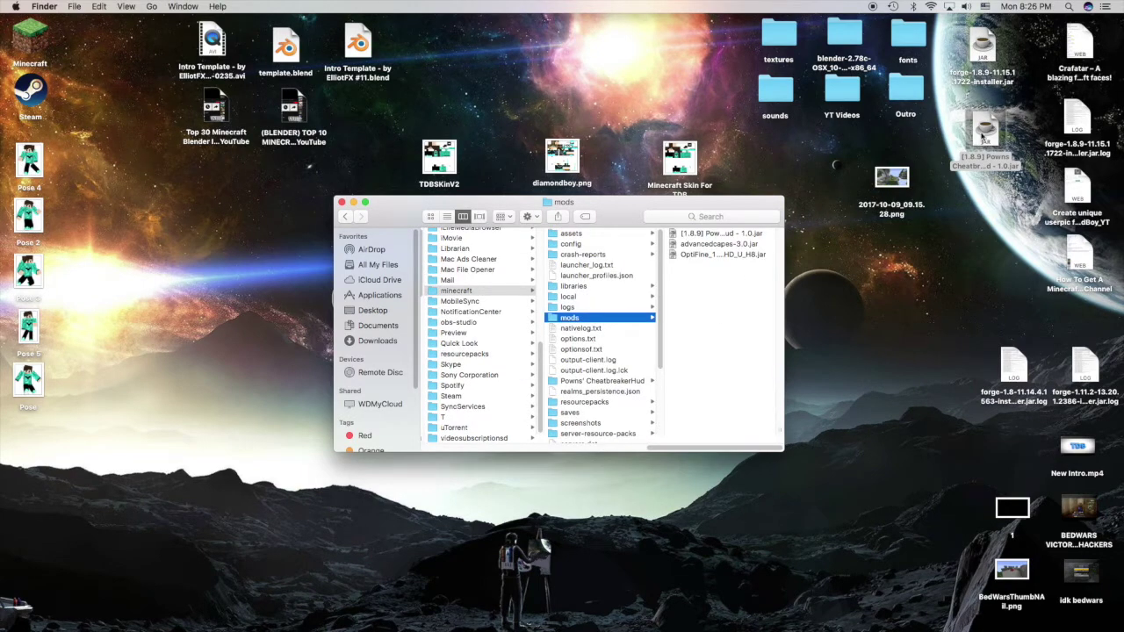
- Try to move the CheatbreakerHud jar from the desktop into the mods folder, stop the replacement and close the Finder window
{"action": "left_click_drag", "start_coordinate": [984, 136], "coordinate": [673, 270]}
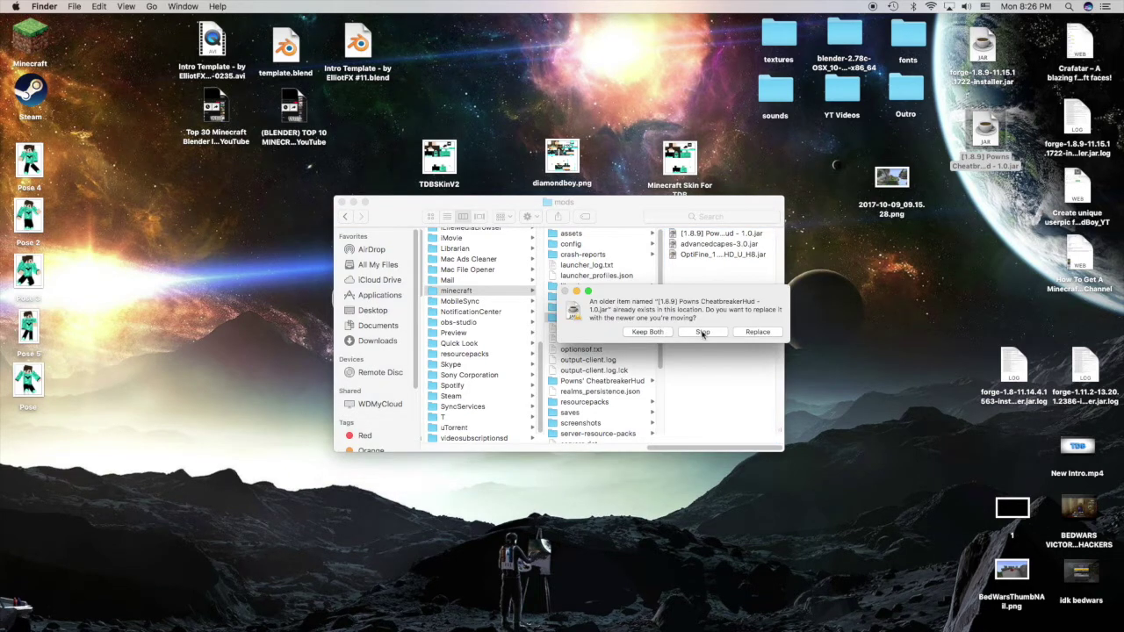
{"action": "left_click", "coordinate": [703, 332]}
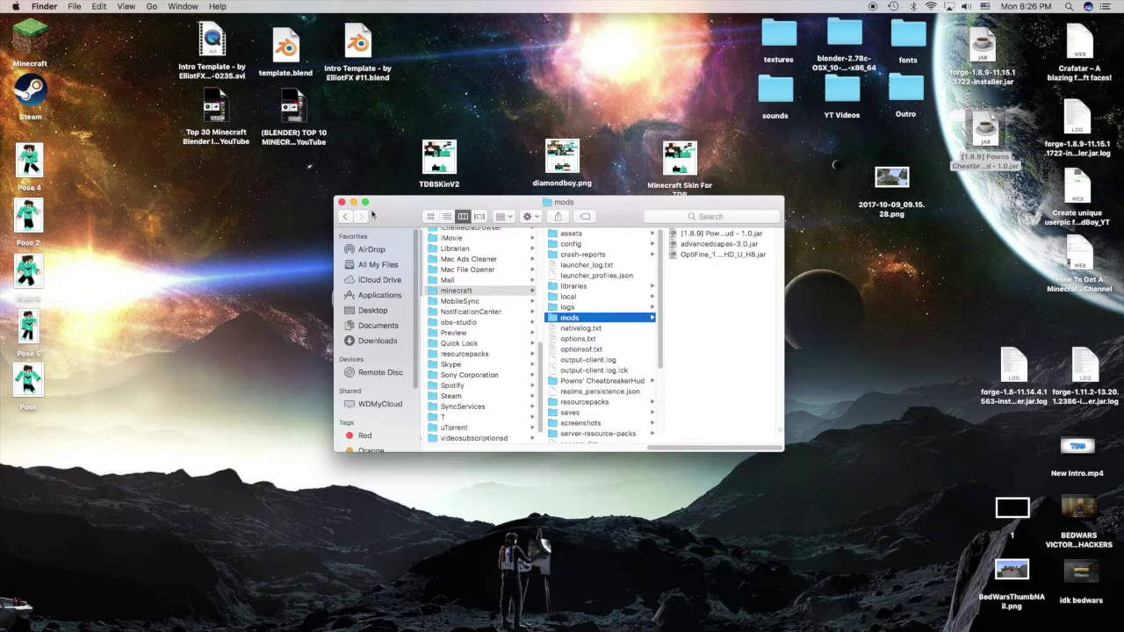
{"action": "left_click", "coordinate": [343, 202]}
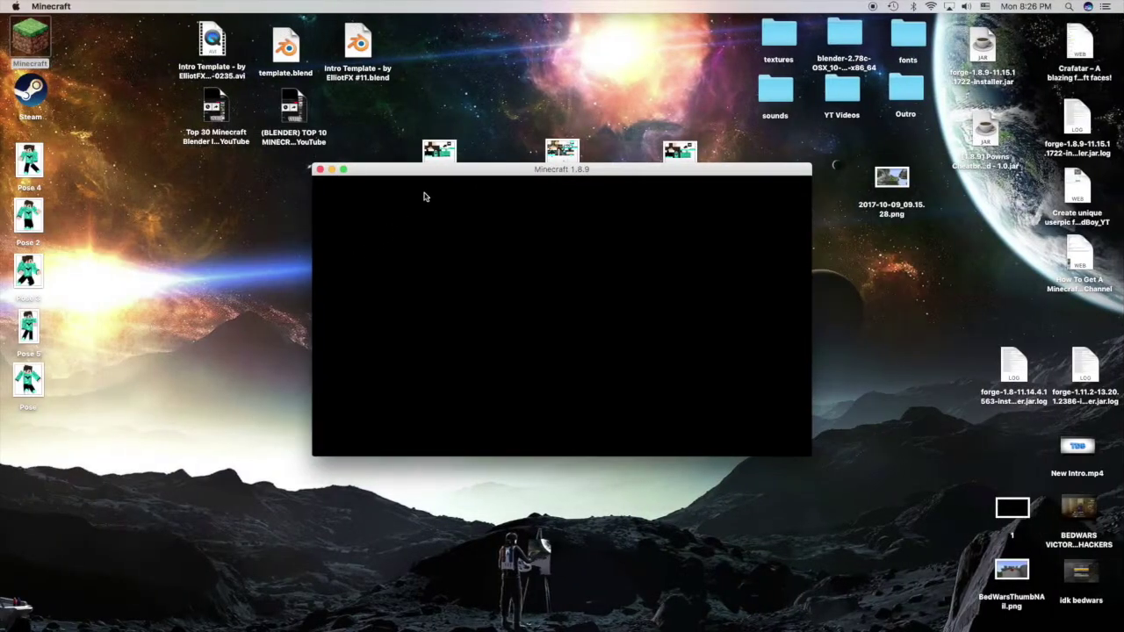
- Load the singleplayer world New World in the Minecraft 1.8.9 game and walk forward in it
{"action": "mouse_move", "coordinate": [450, 166]}
{"action": "left_mouse_down"}
{"action": "mouse_move", "coordinate": [410, 164]}
{"action": "mouse_move", "coordinate": [448, 164]}
{"action": "left_mouse_up"}
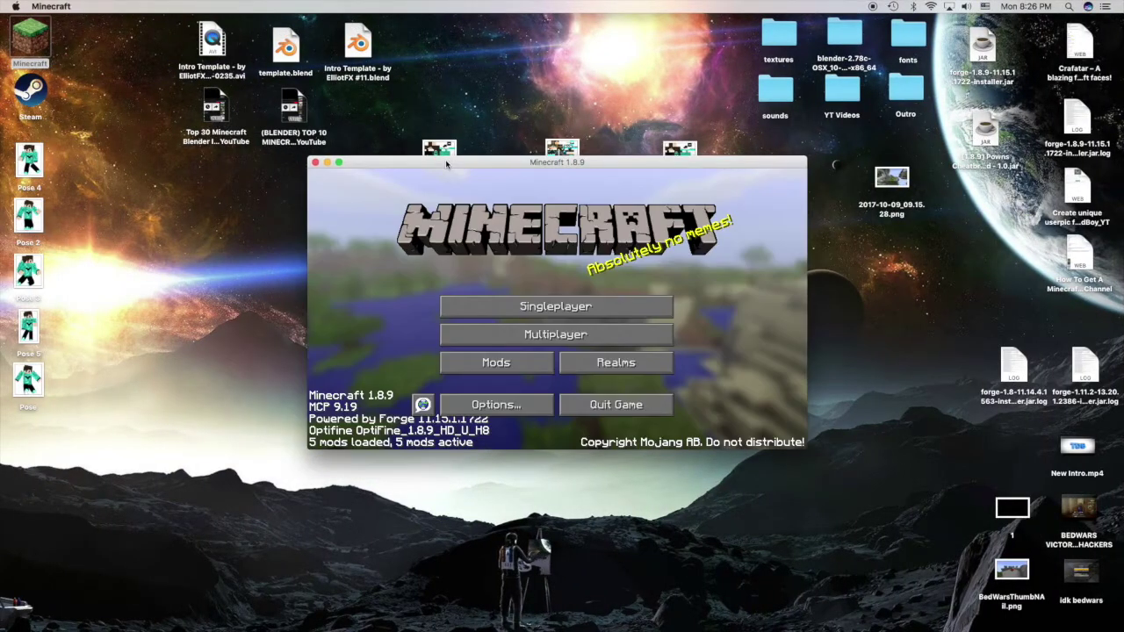
{"action": "left_click", "coordinate": [557, 307]}
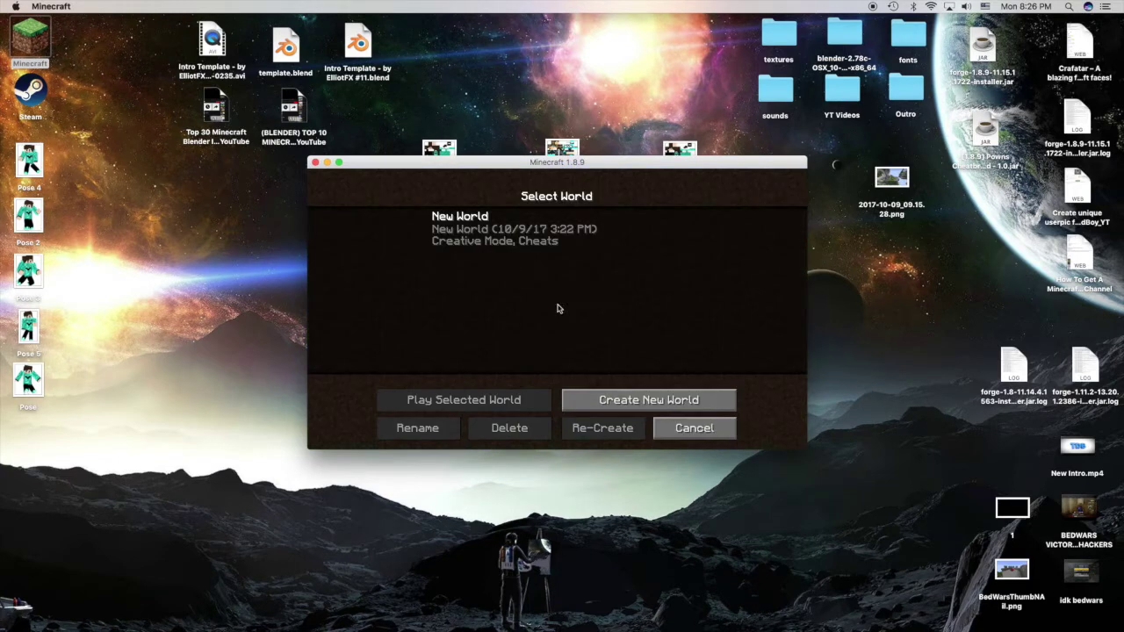
{"action": "double_click", "coordinate": [463, 232]}
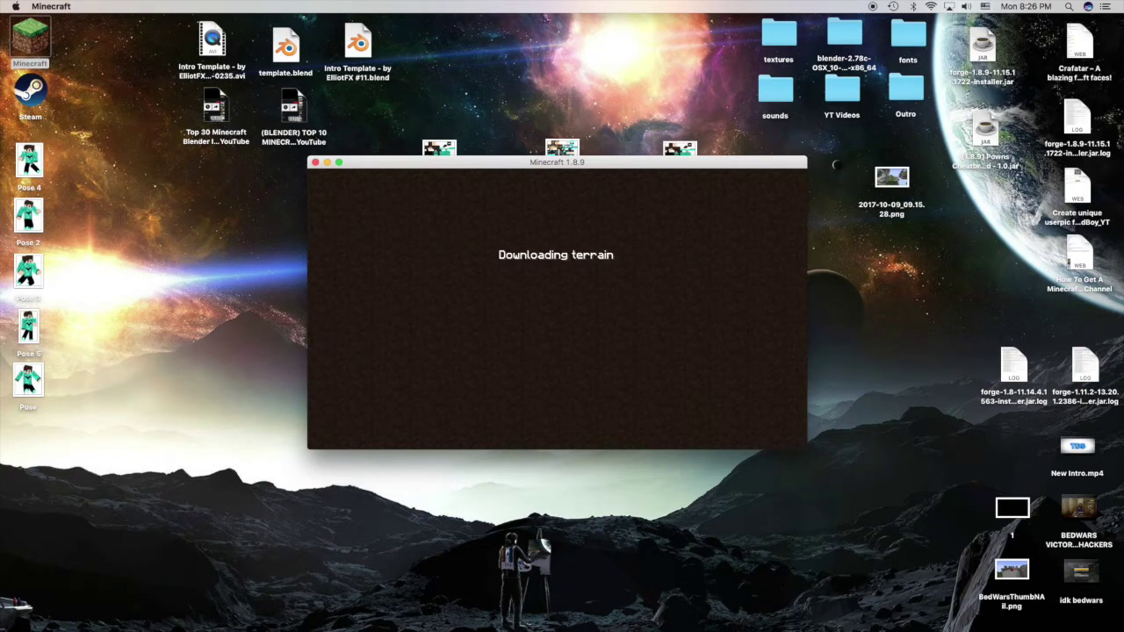
{"action": "key", "text": "Escape"}
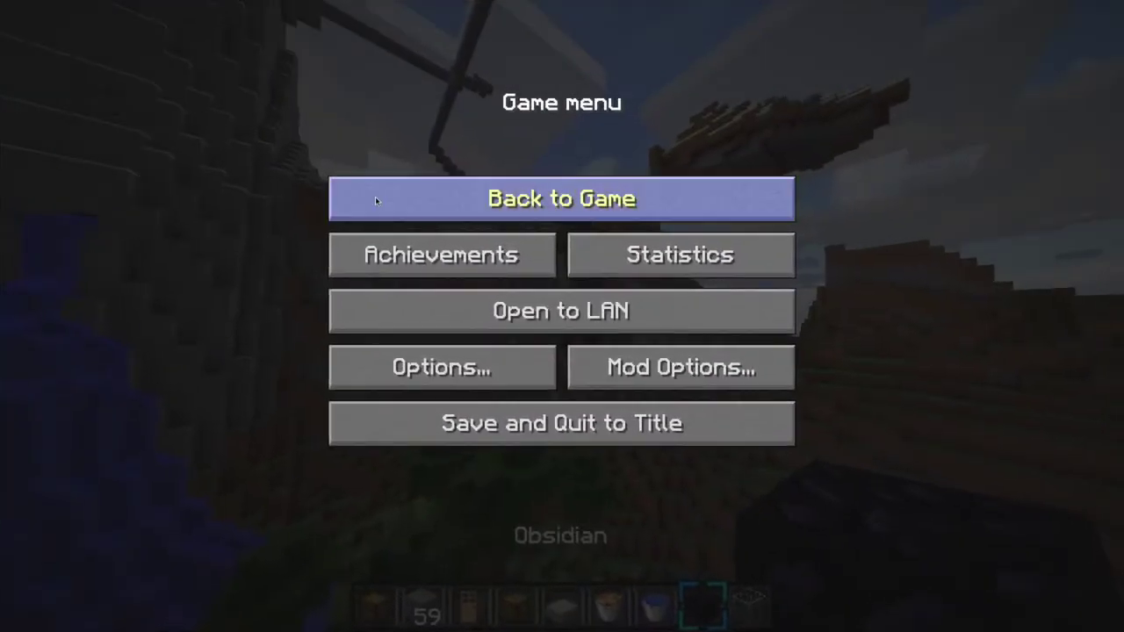
{"action": "left_click", "coordinate": [418, 219]}
{"action": "key", "text": "w"}
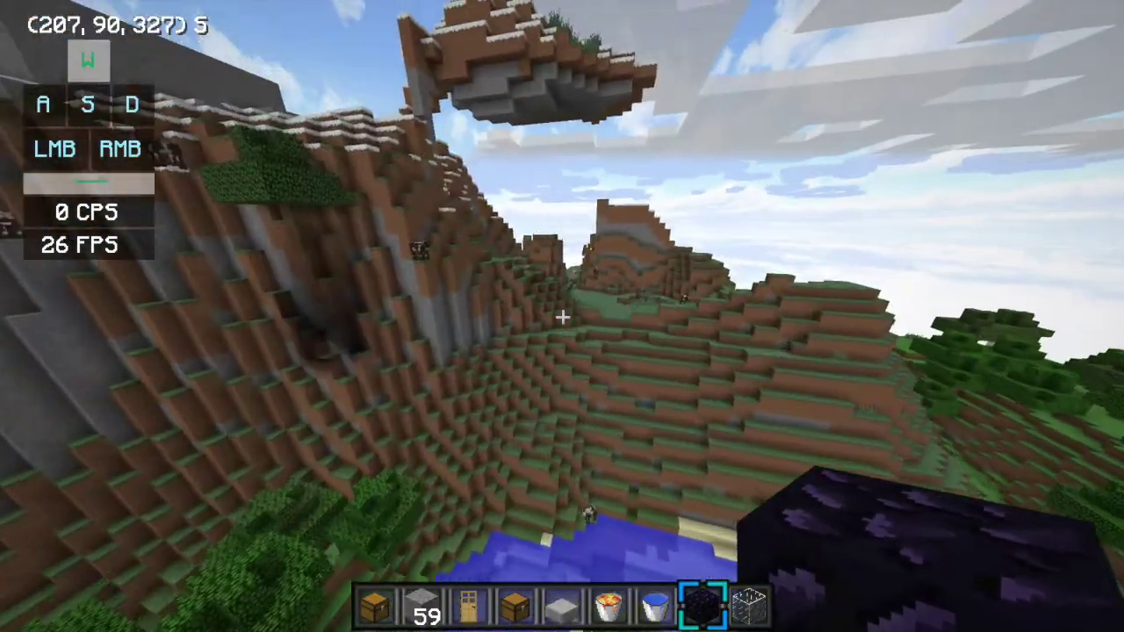
- Check the entry for Powns' CheatbreakerHud in the in-game mod list, and return to the game
{"action": "key", "text": "Escape"}
{"action": "left_click", "coordinate": [680, 367]}
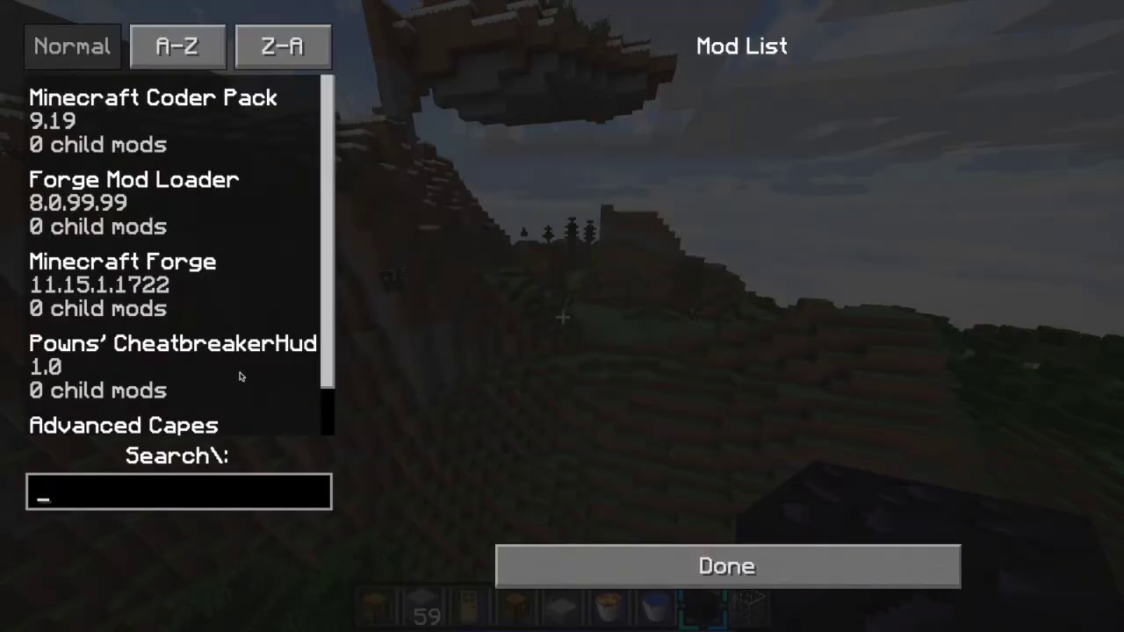
{"action": "left_click", "coordinate": [602, 578]}
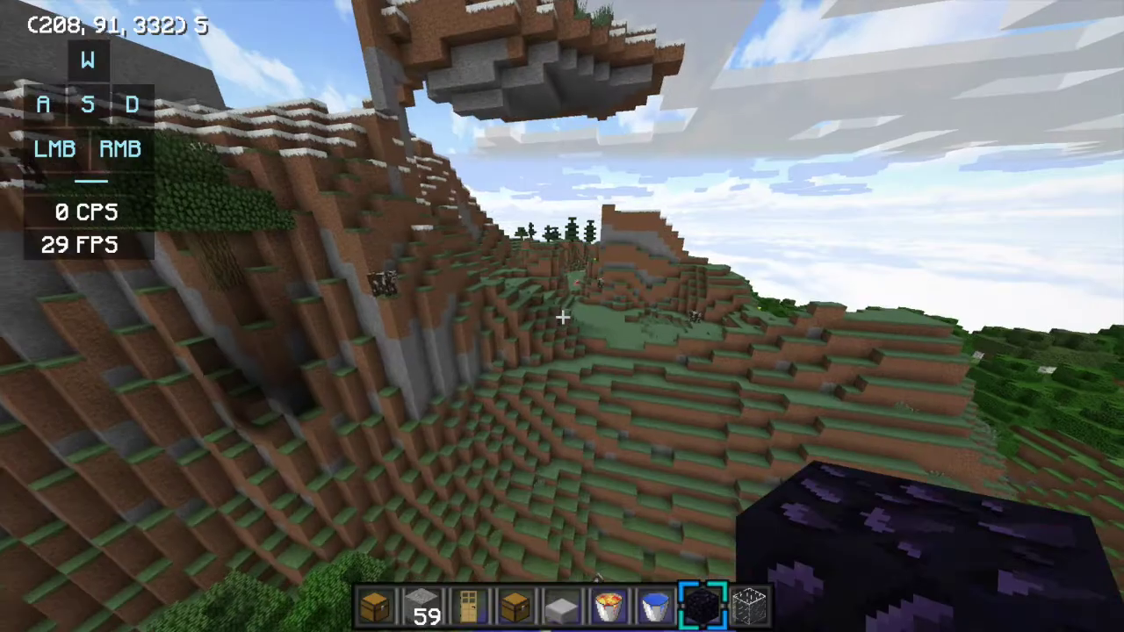
{"action": "key", "text": "Escape"}
{"action": "left_click", "coordinate": [730, 356]}
{"action": "left_click", "coordinate": [205, 351]}
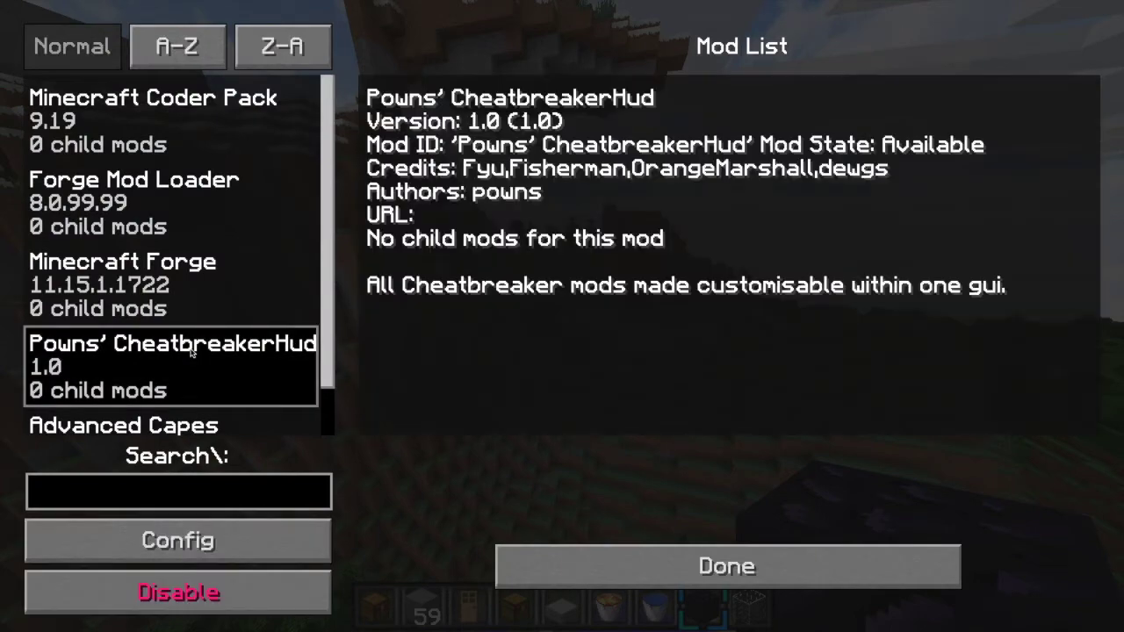
{"action": "left_click", "coordinate": [645, 577]}
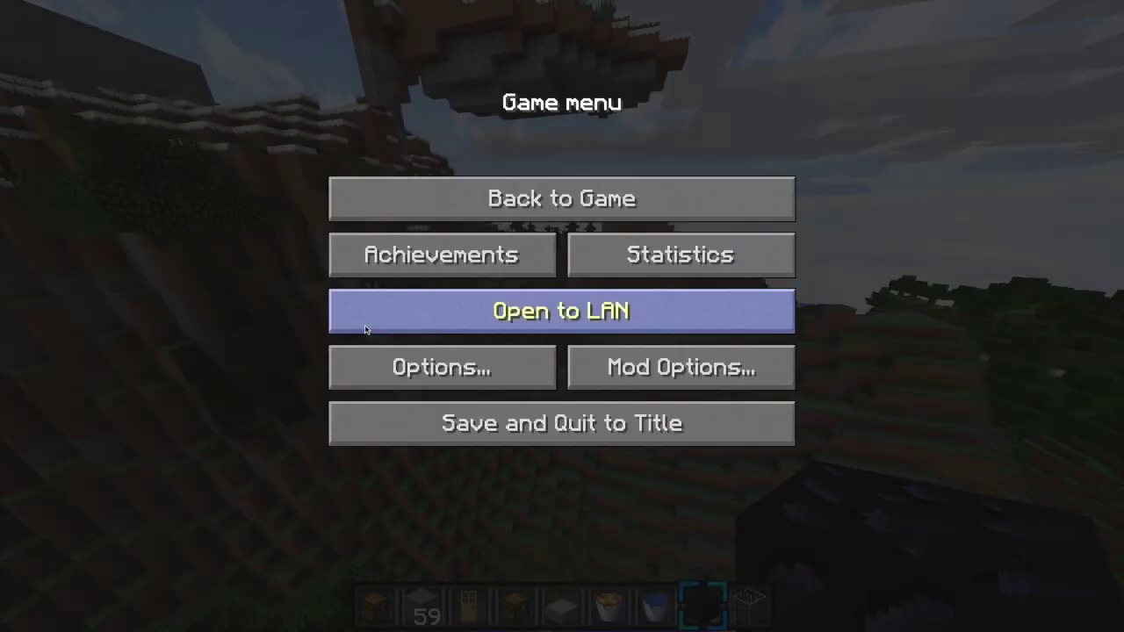
{"action": "key", "text": "Escape"}
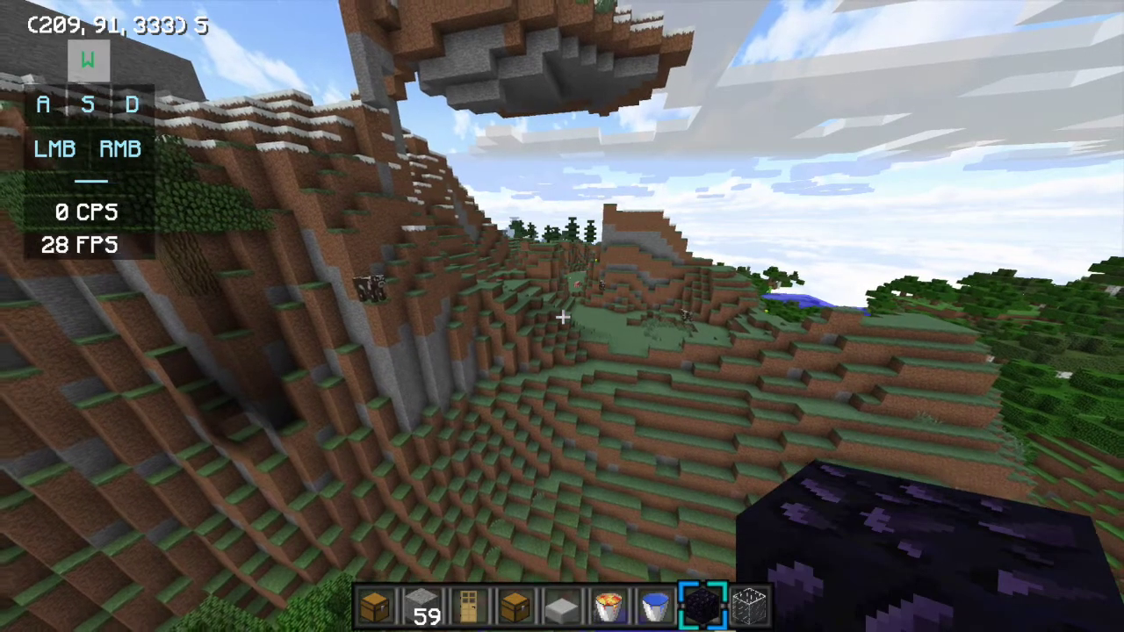
- Open the CheatbreakerHud settings with the /cbhud command and switch Change Module Positions to true and back to false
{"action": "key", "text": "slash"}
{"action": "type", "text": "c"}
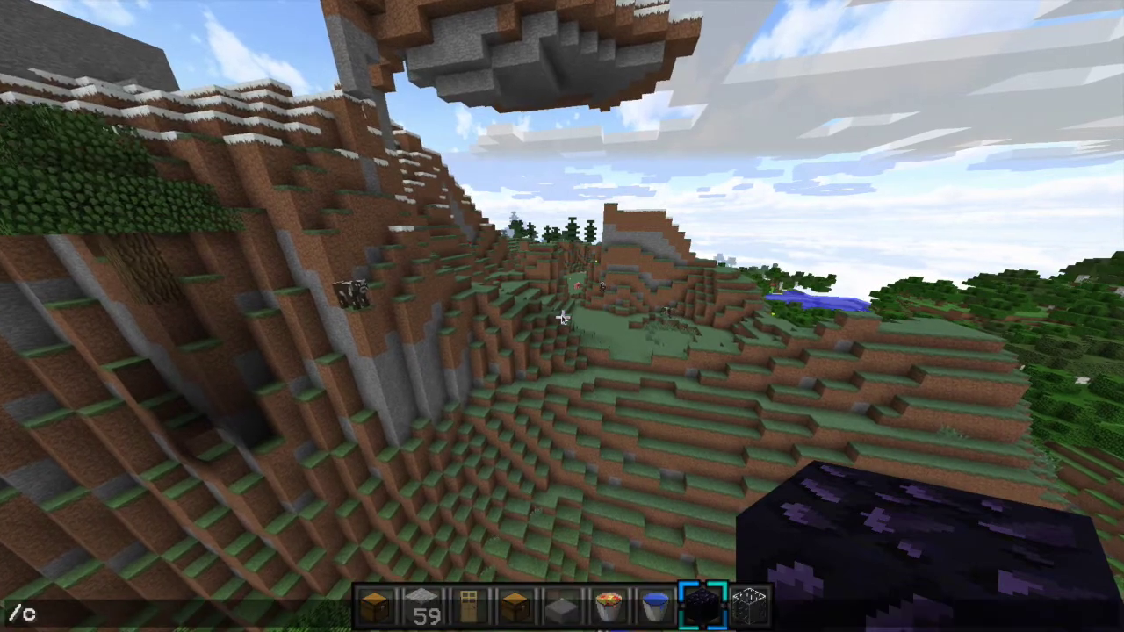
{"action": "type", "text": "bhud"}
{"action": "key", "text": "Return"}
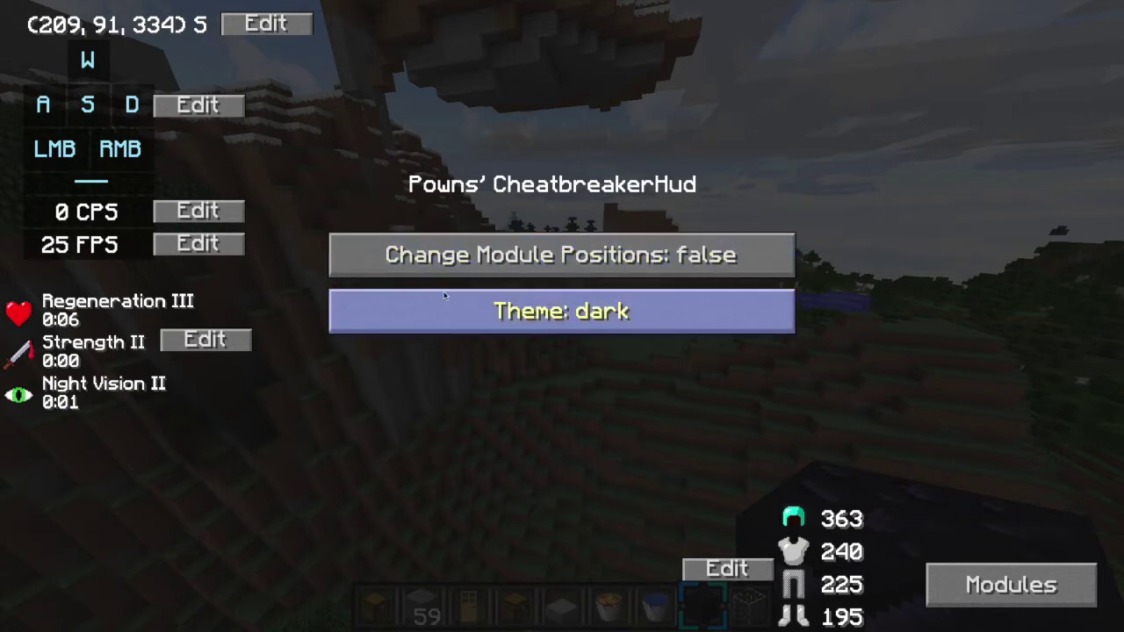
{"action": "left_click", "coordinate": [597, 256]}
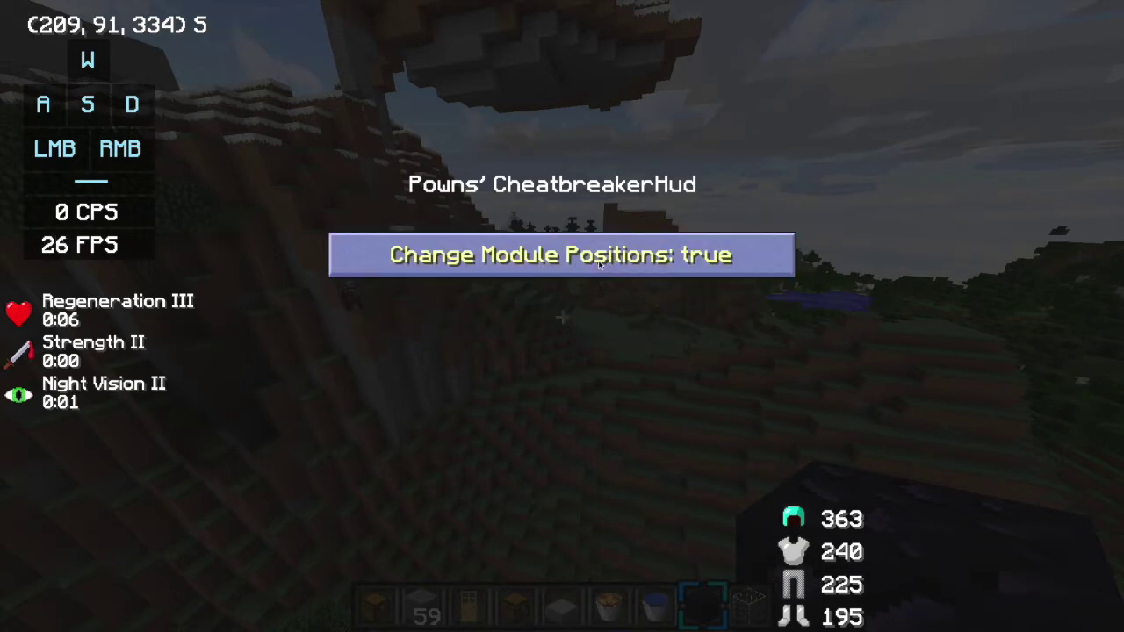
{"action": "left_click", "coordinate": [597, 256]}
- Reset the positions of the coordinates module and the keystrokes module to their defaults
{"action": "left_click", "coordinate": [239, 18]}
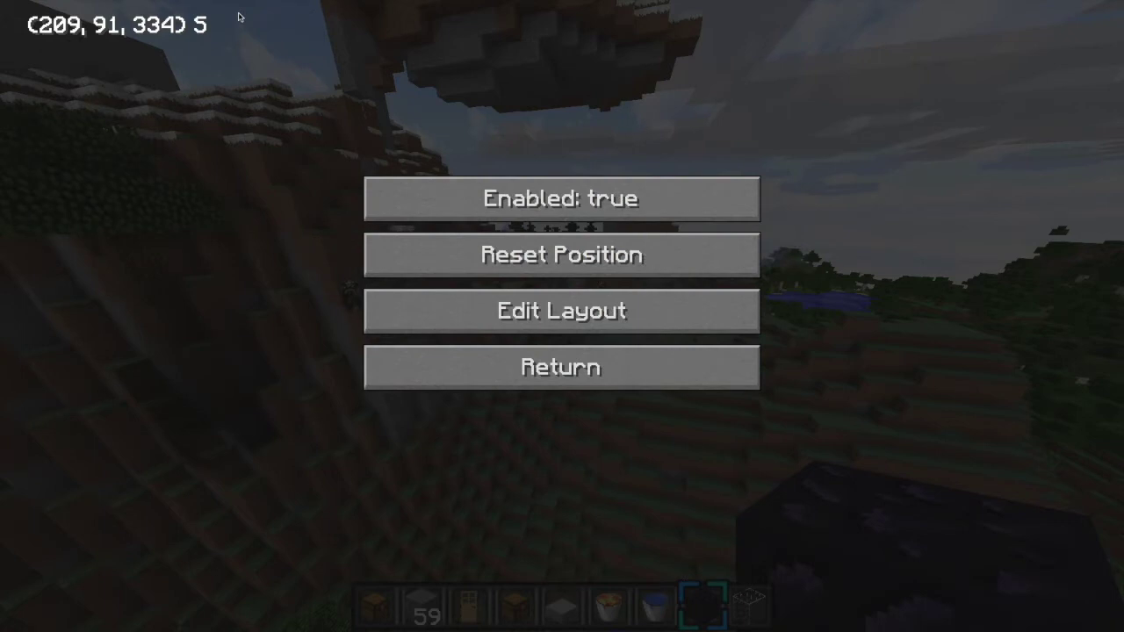
{"action": "left_click", "coordinate": [580, 251]}
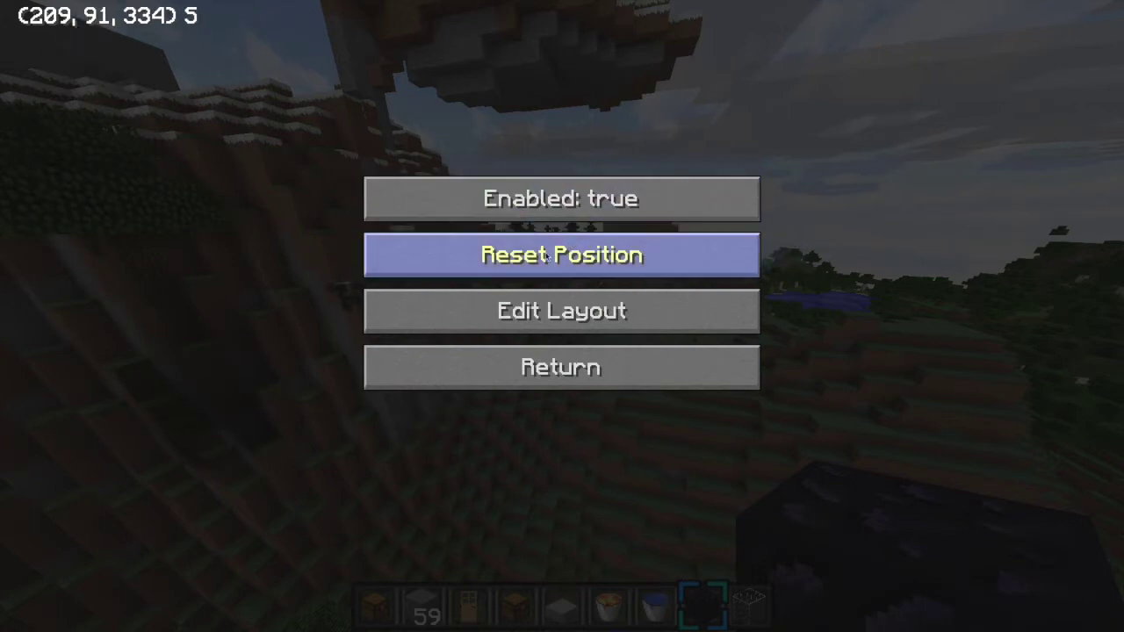
{"action": "left_click", "coordinate": [606, 352]}
{"action": "left_click", "coordinate": [211, 107]}
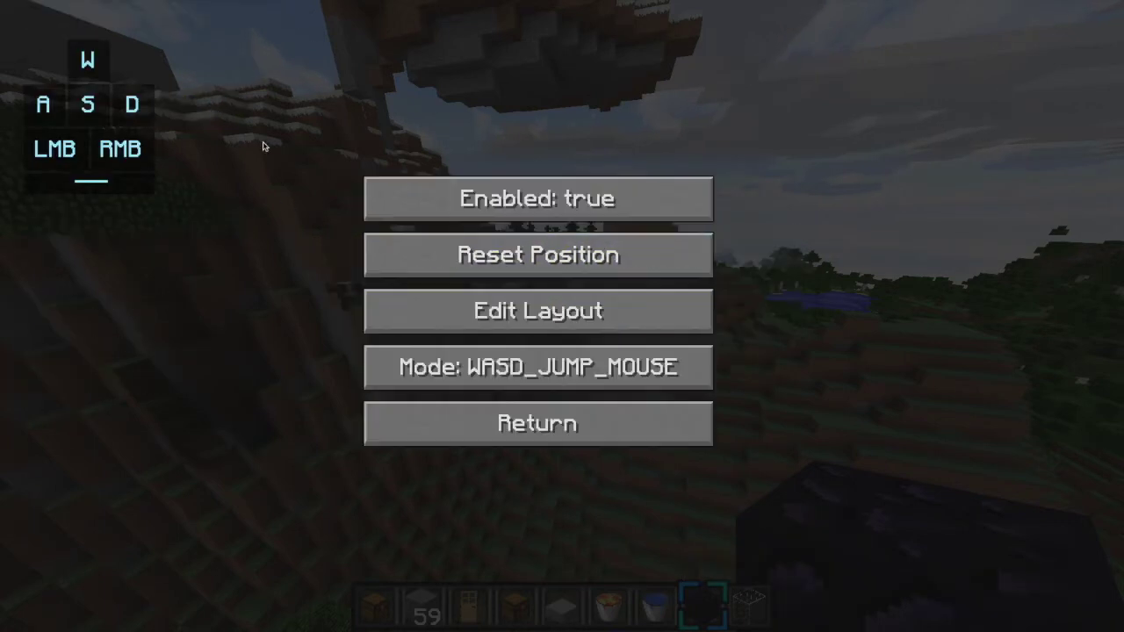
{"action": "key", "text": "Tab"}
{"action": "key", "text": "Tab"}
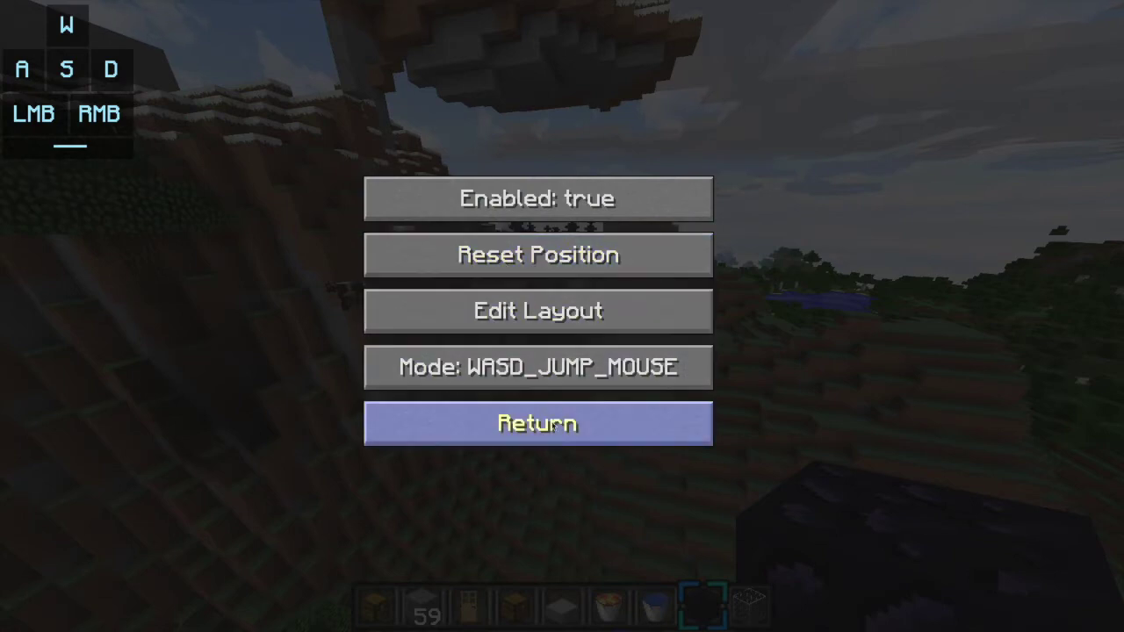
{"action": "key", "text": "Return"}
- Reset the positions of the CPS module and the FPS module to their defaults
{"action": "left_click", "coordinate": [214, 216]}
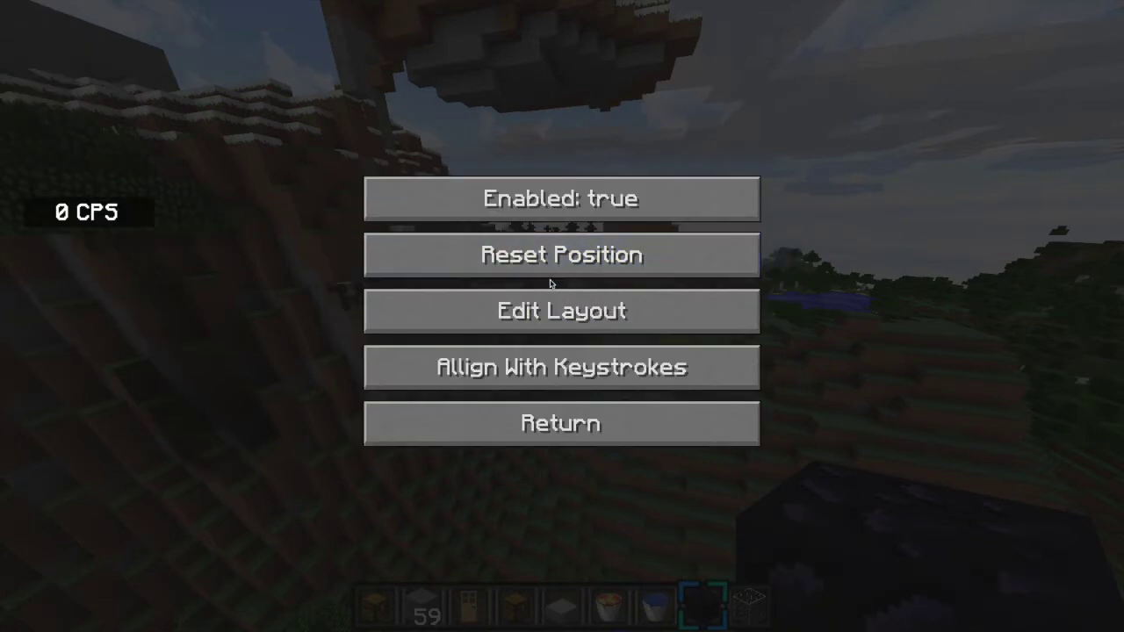
{"action": "key", "text": "Tab"}
{"action": "key", "text": "Tab"}
{"action": "key", "text": "Tab"}
{"action": "key", "text": "Return"}
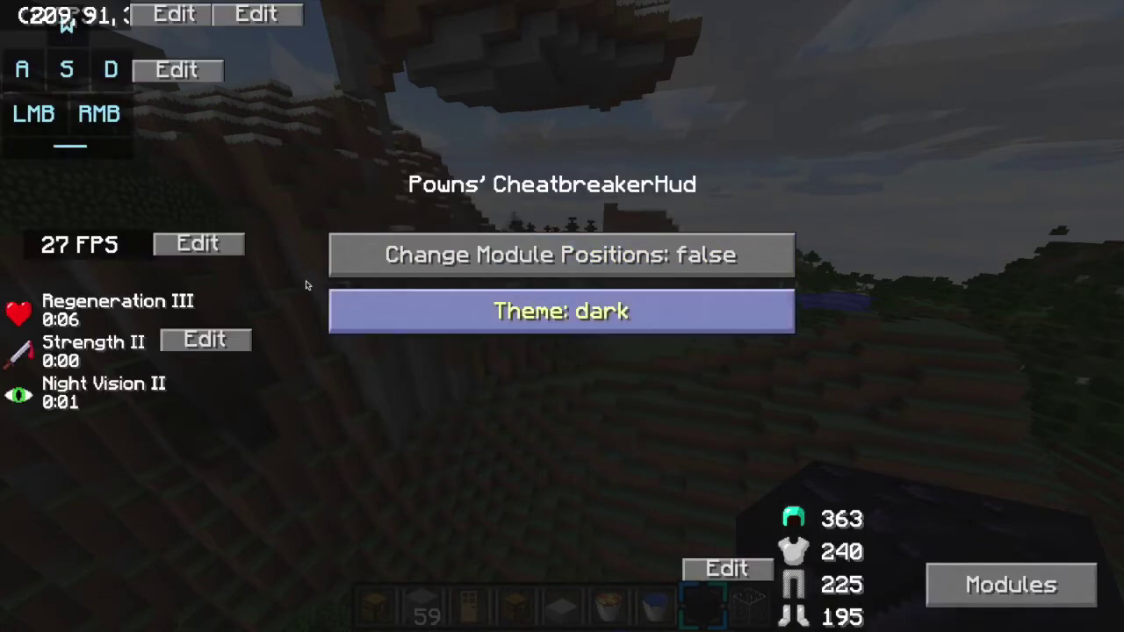
{"action": "left_click", "coordinate": [214, 248]}
{"action": "left_click", "coordinate": [491, 254]}
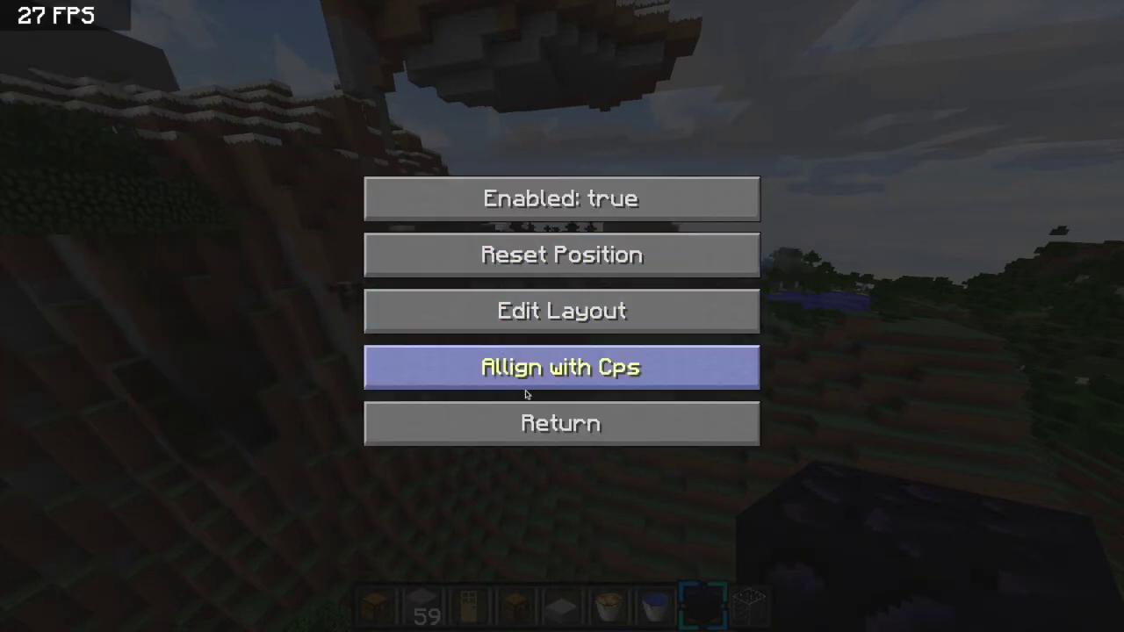
{"action": "left_click", "coordinate": [560, 425]}
- Reset the positions of the potion effects module and the armor status module to their defaults
{"action": "left_click", "coordinate": [227, 337]}
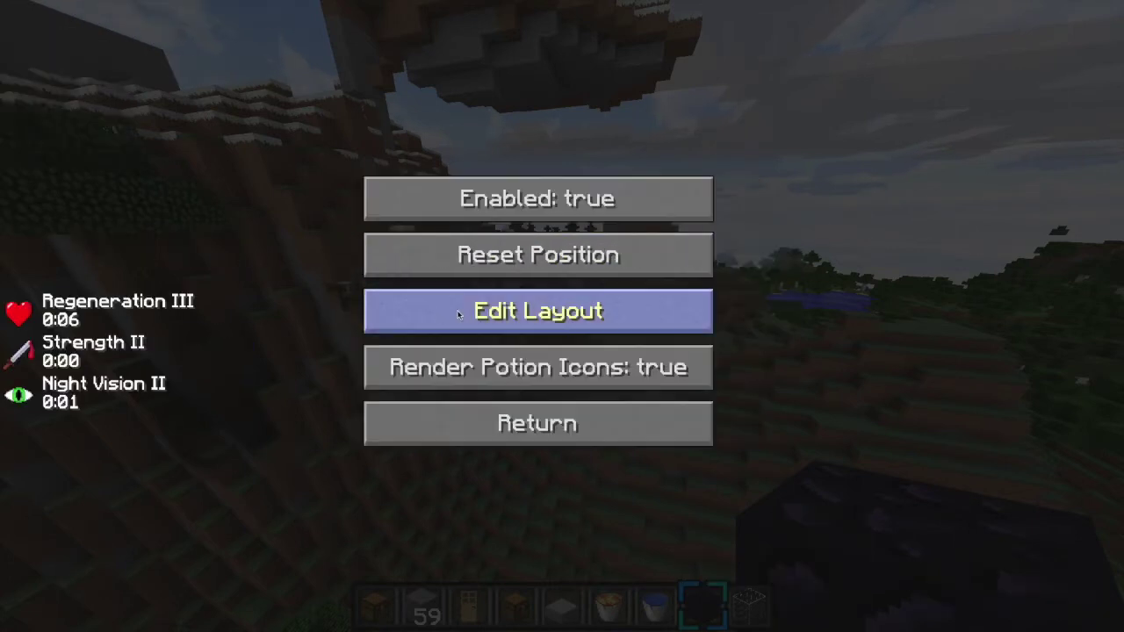
{"action": "left_click", "coordinate": [499, 261]}
{"action": "left_click", "coordinate": [550, 418]}
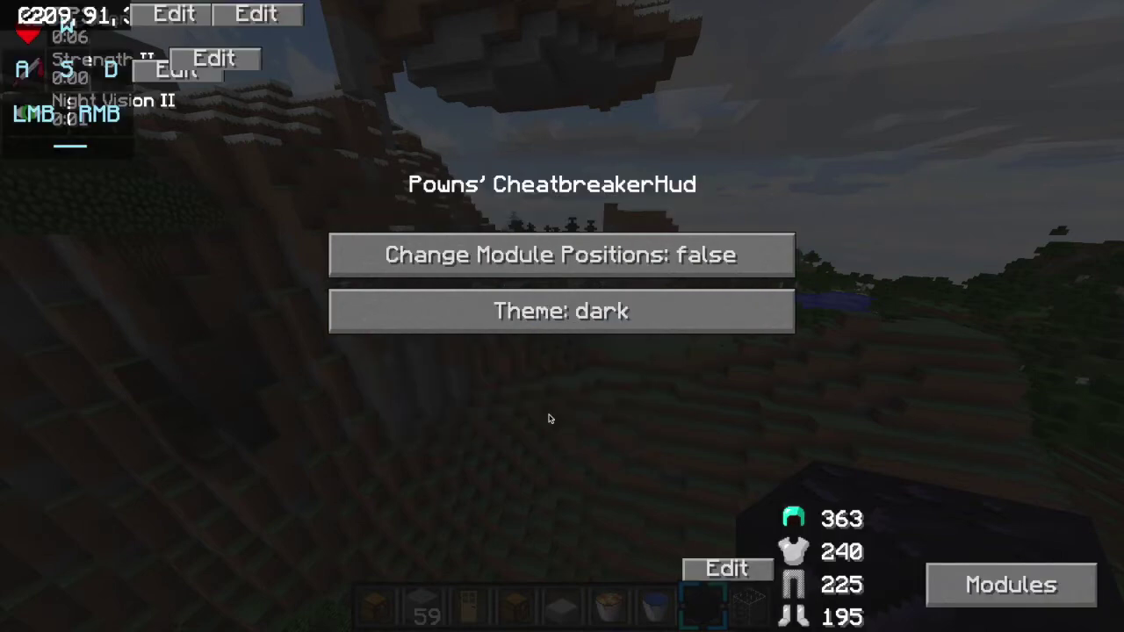
{"action": "left_click", "coordinate": [727, 569]}
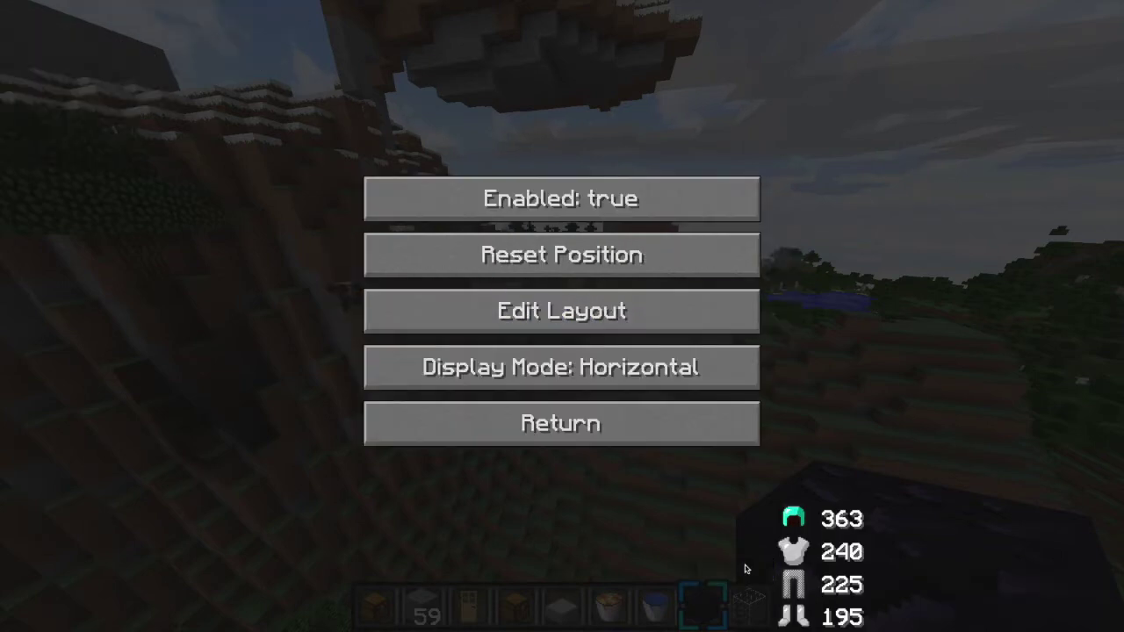
{"action": "left_click", "coordinate": [592, 259]}
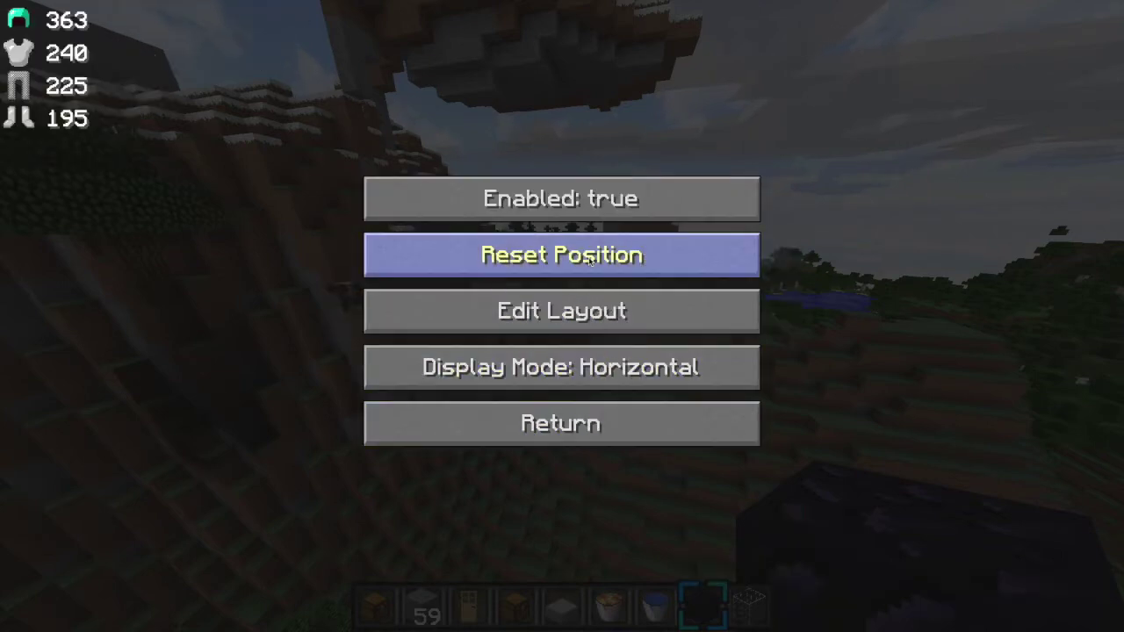
{"action": "left_click", "coordinate": [608, 427]}
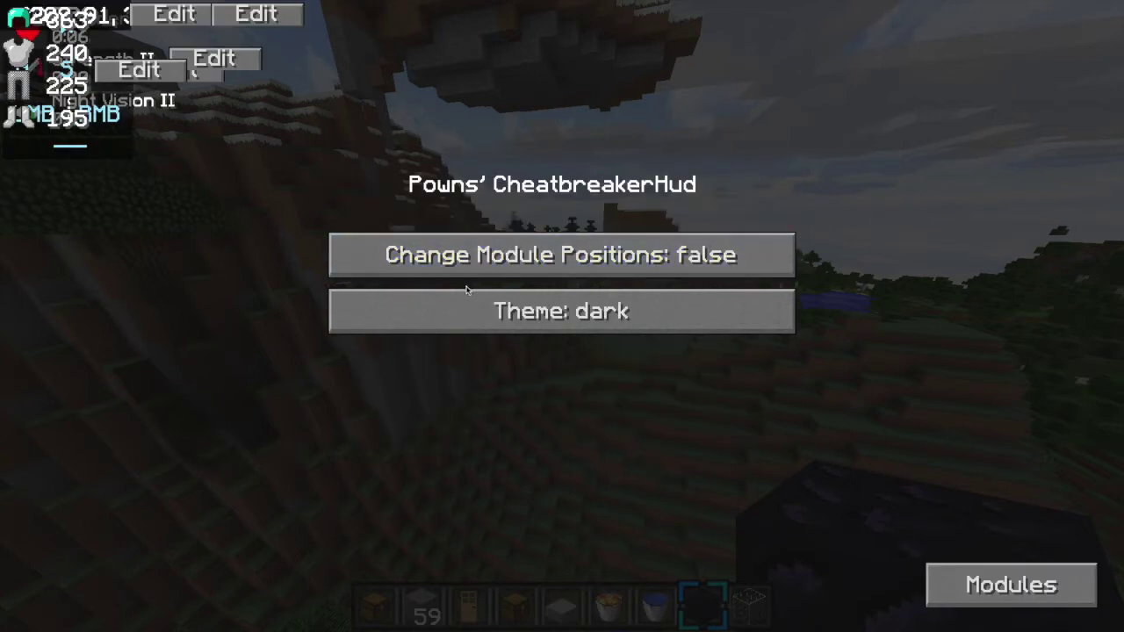
- Leave the HUD settings and look over the HUD modules in the game world
{"action": "key", "text": "Escape"}
{"action": "key", "text": "s"}
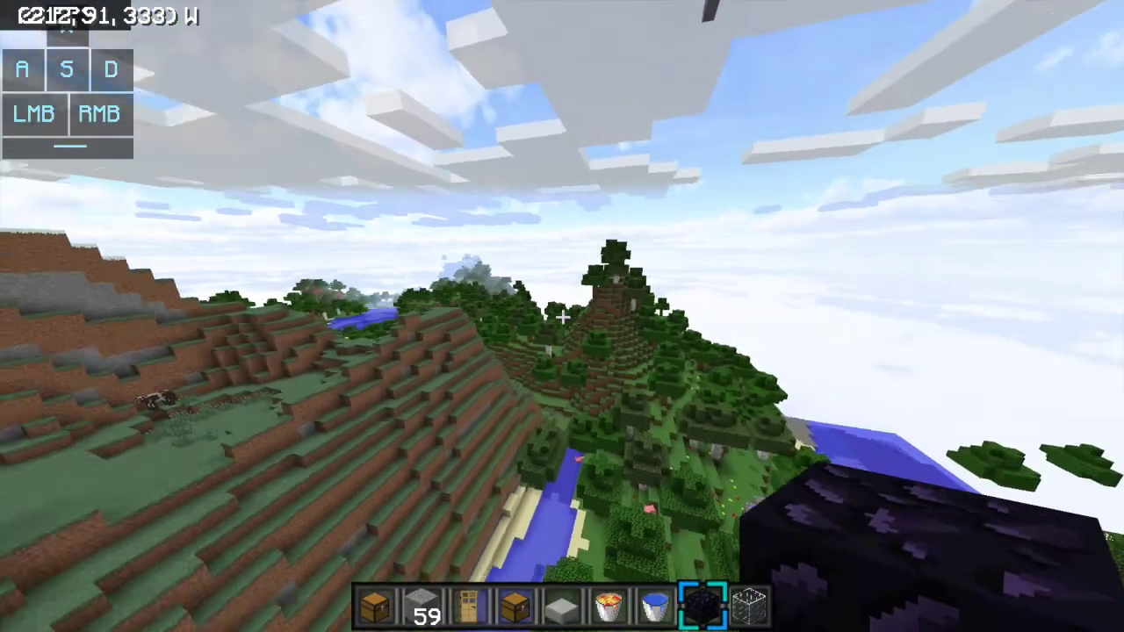
{"action": "key", "text": "Escape"}
{"action": "key", "text": "Escape"}
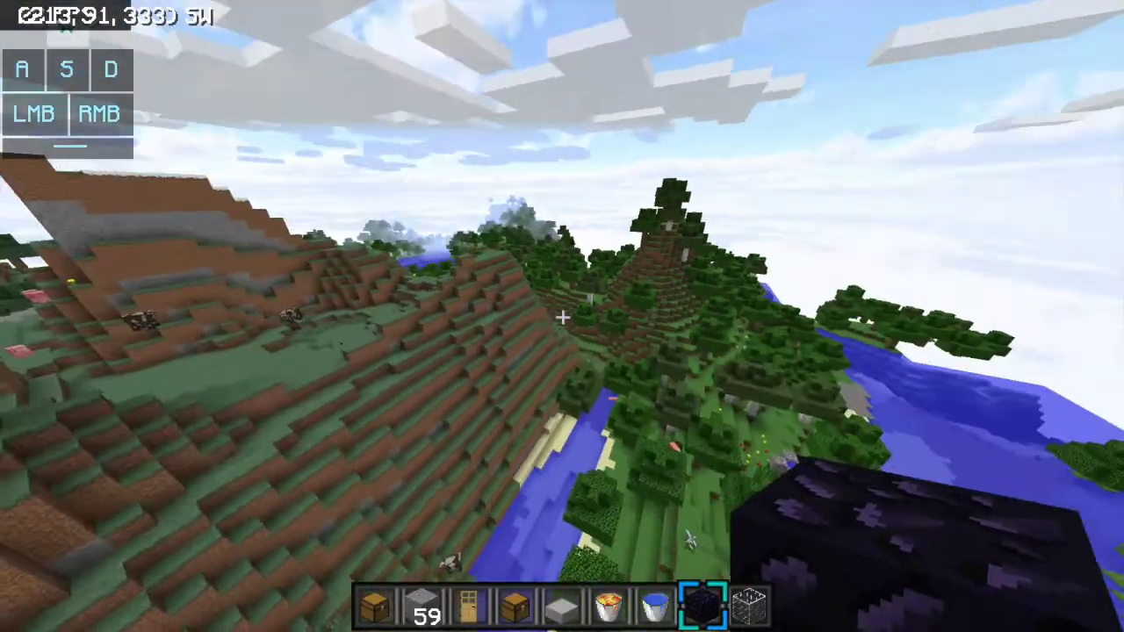
{"action": "key", "text": "Escape"}
{"action": "key", "text": "Escape"}
- Reopen the settings with /cbhud, set Change Module Positions to true and move the armor status module just right of the hotbar
{"action": "type", "text": "/cbhud"}
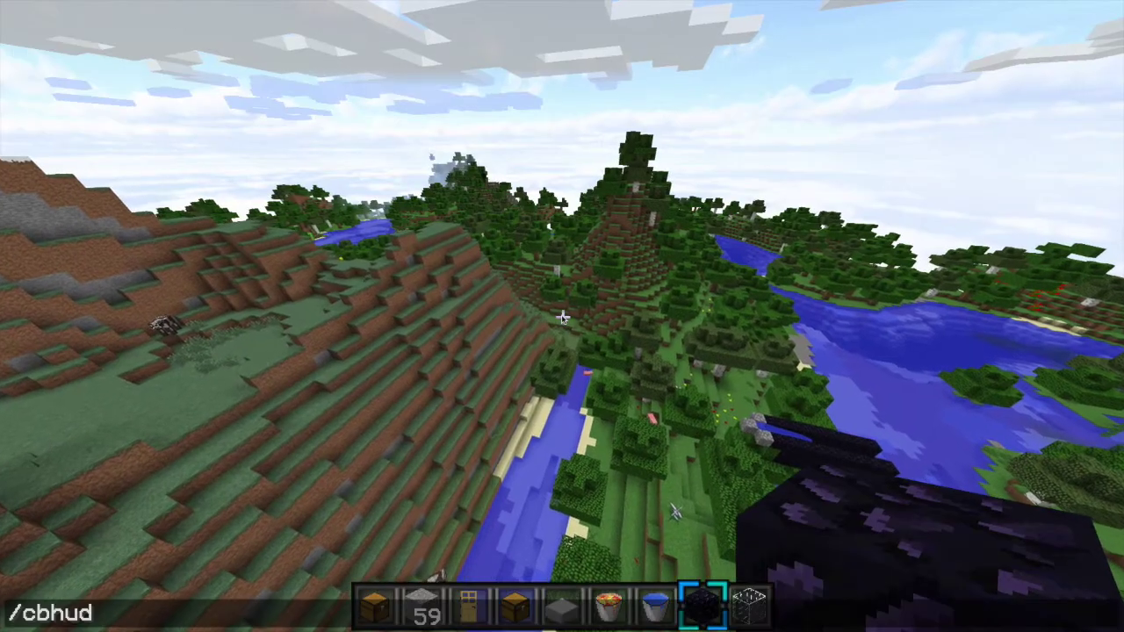
{"action": "key", "text": "Return"}
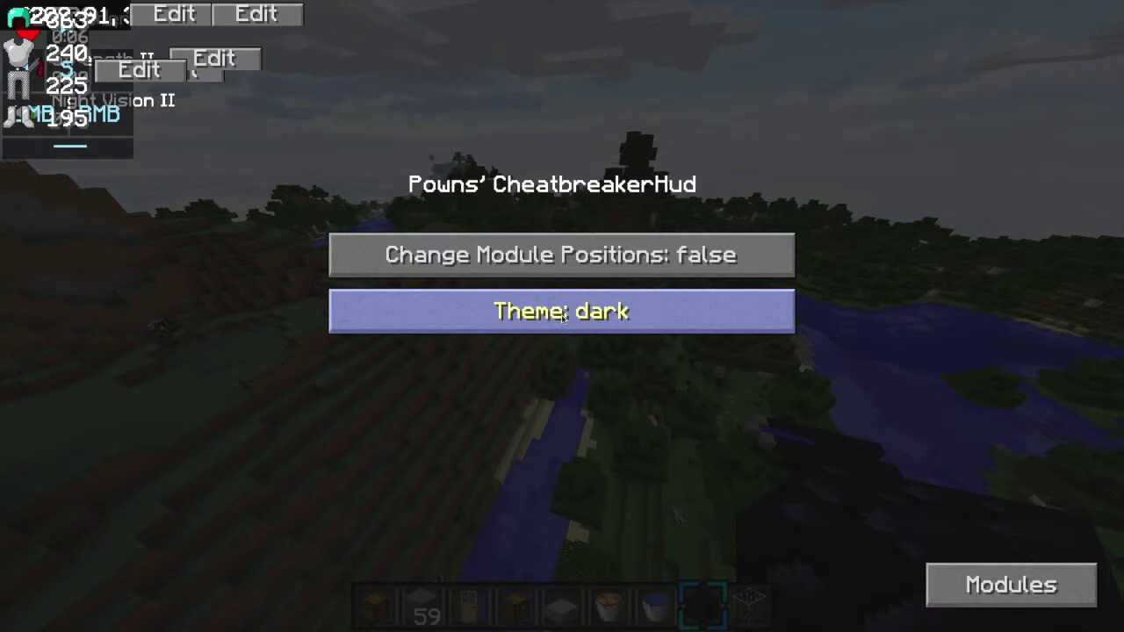
{"action": "left_click", "coordinate": [513, 253]}
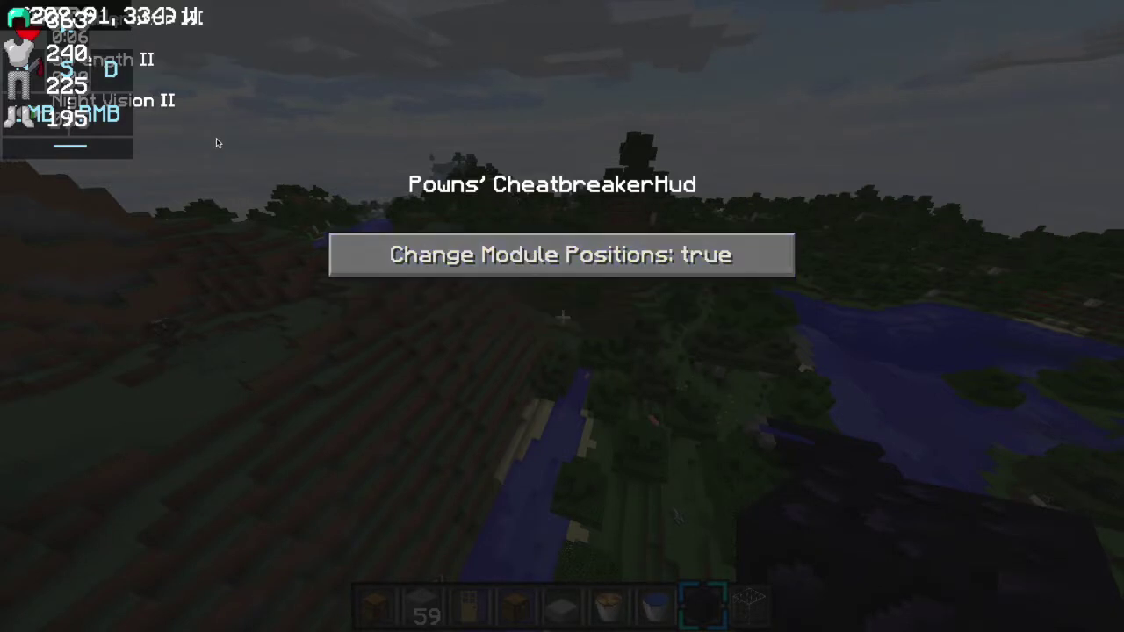
{"action": "left_click_drag", "start_coordinate": [12, 25], "coordinate": [831, 548]}
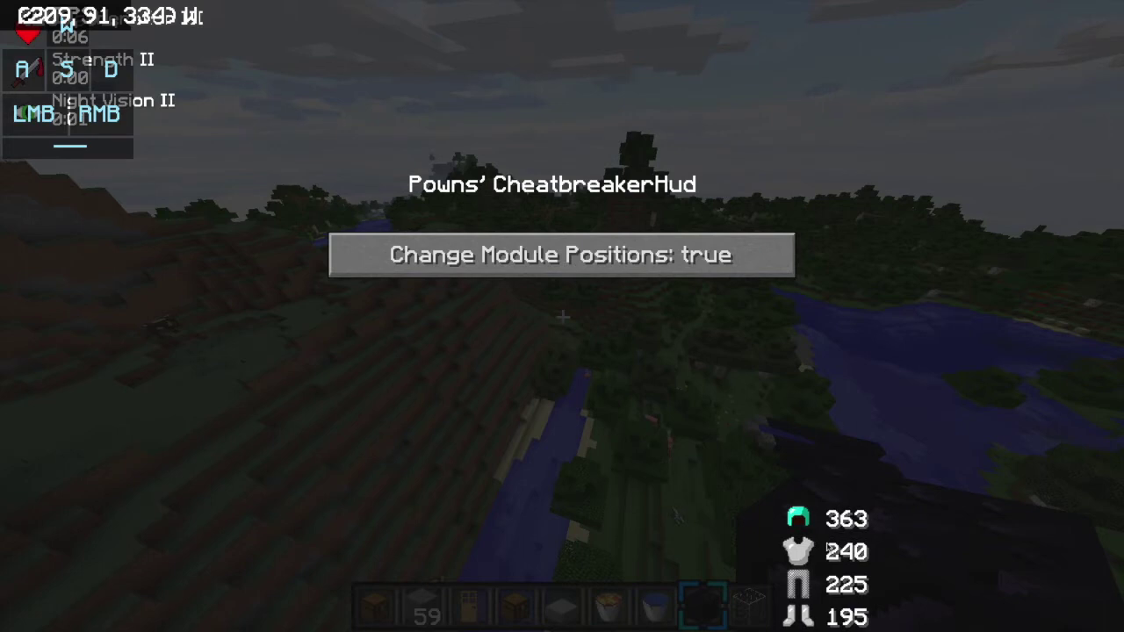
- Separate the overlapping potion effects, keystrokes, coordinates and FPS modules, with FPS directly below the keystrokes, and set Change Module Positions to false
{"action": "left_click_drag", "start_coordinate": [91, 66], "coordinate": [78, 412]}
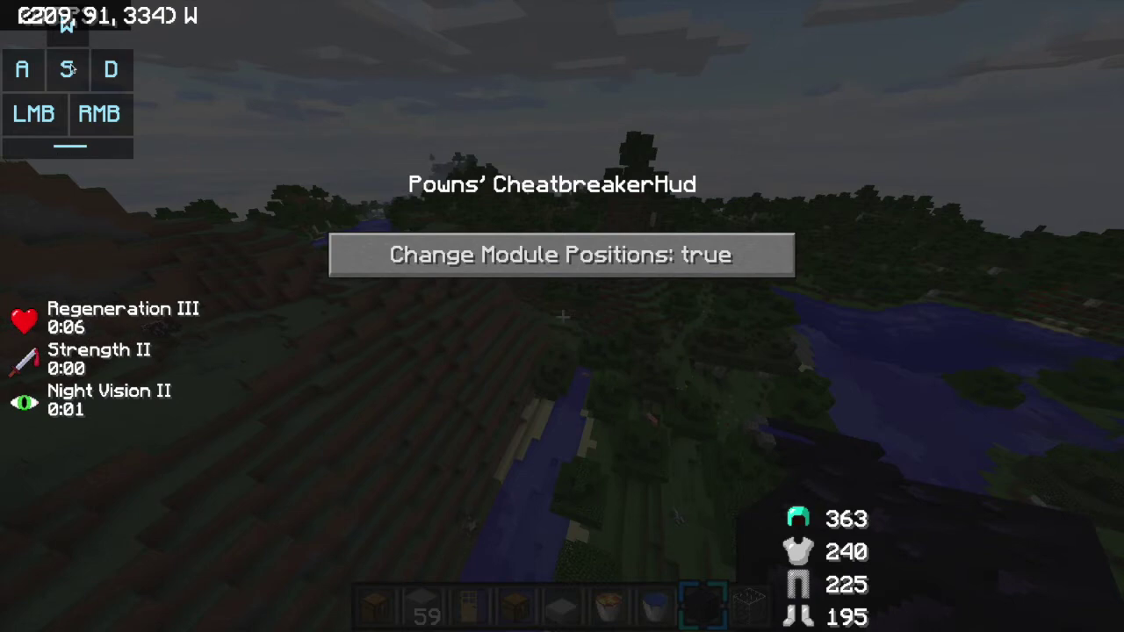
{"action": "left_click_drag", "start_coordinate": [73, 69], "coordinate": [75, 112]}
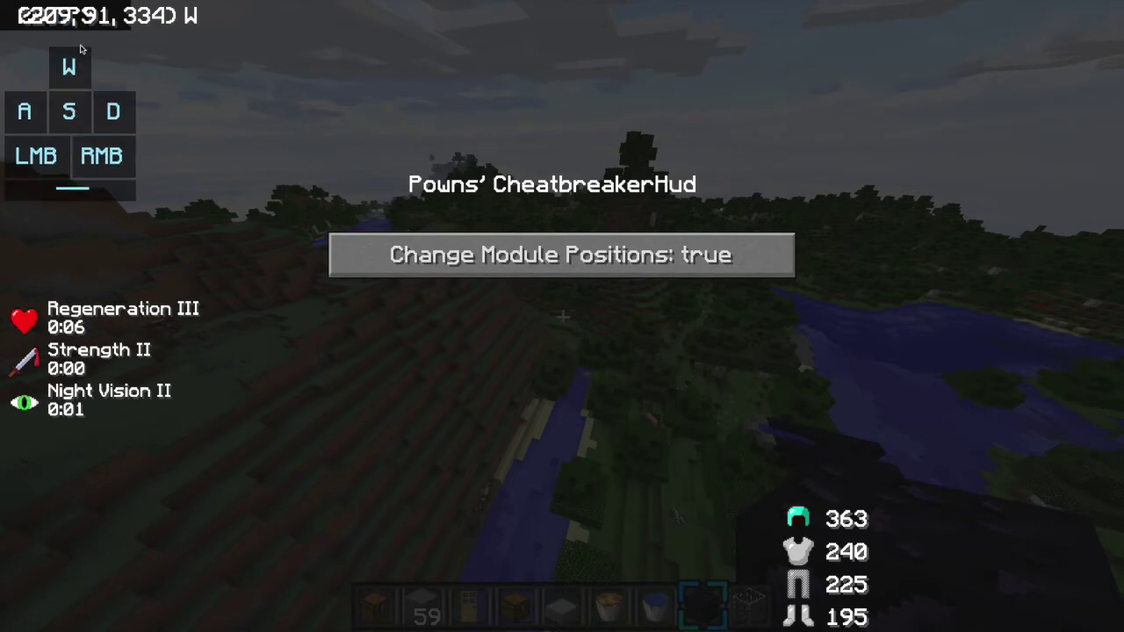
{"action": "left_click_drag", "start_coordinate": [125, 22], "coordinate": [264, 46]}
{"action": "left_click_drag", "start_coordinate": [87, 21], "coordinate": [101, 219]}
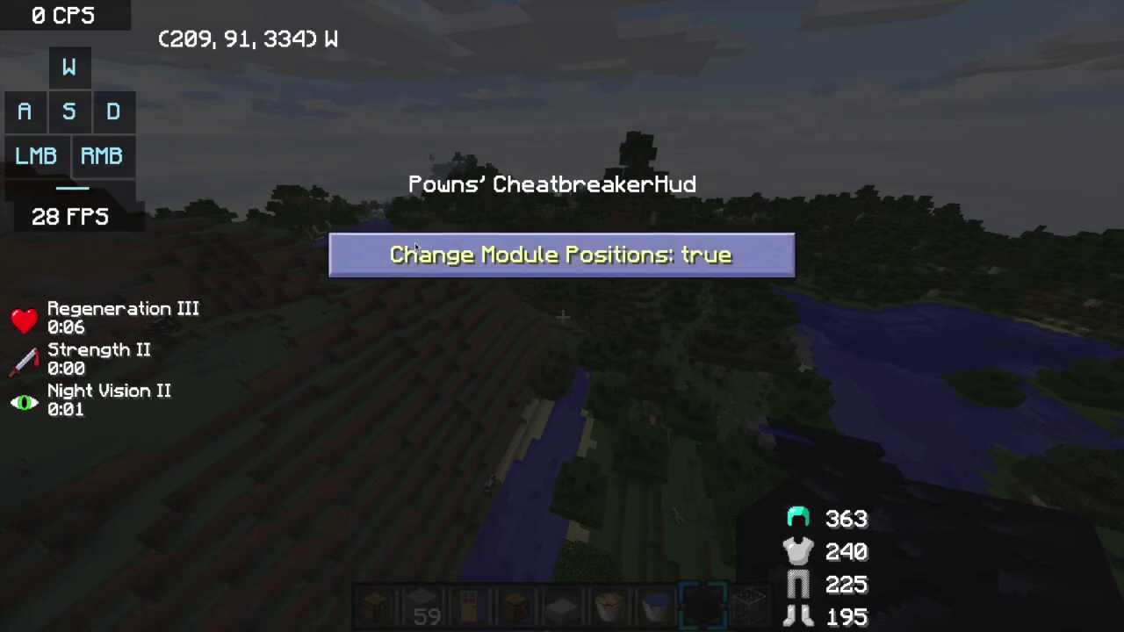
{"action": "left_click", "coordinate": [492, 259]}
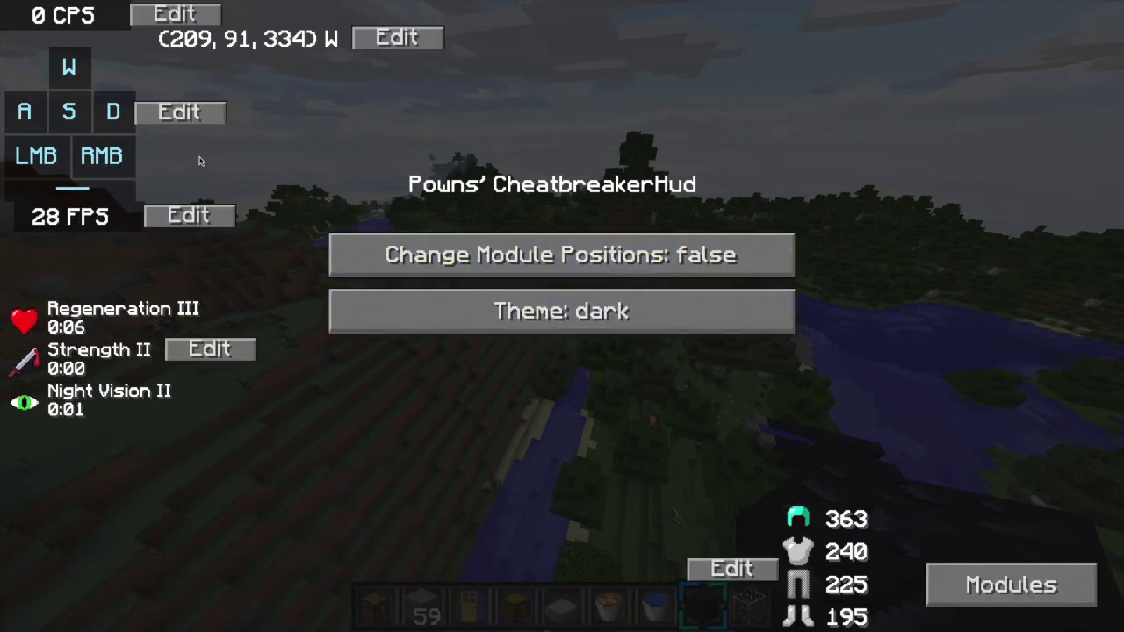
- Cycle through the display modes of the keystrokes module and set it to WASD_MOUSE
{"action": "left_click", "coordinate": [162, 115]}
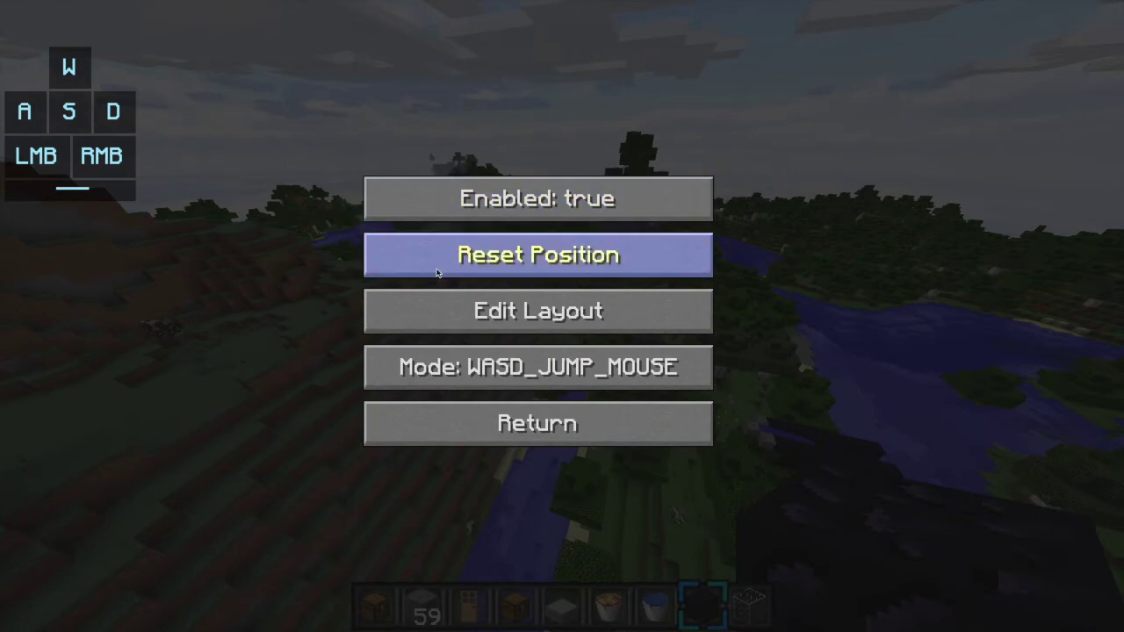
{"action": "left_click", "coordinate": [524, 374]}
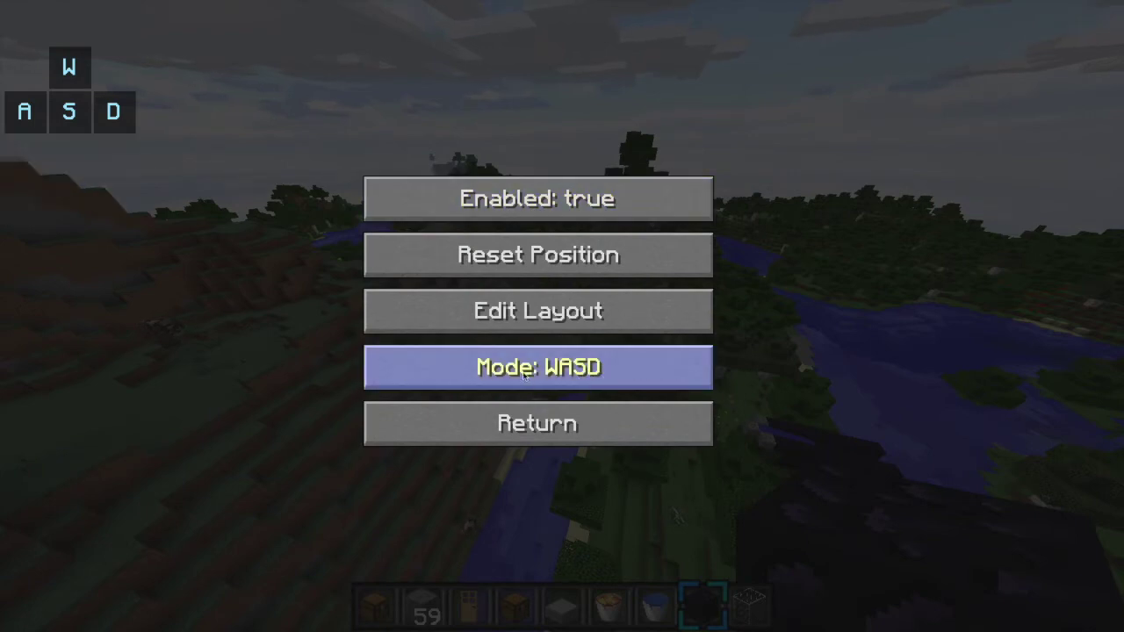
{"action": "left_click", "coordinate": [524, 374]}
{"action": "left_click", "coordinate": [524, 374]}
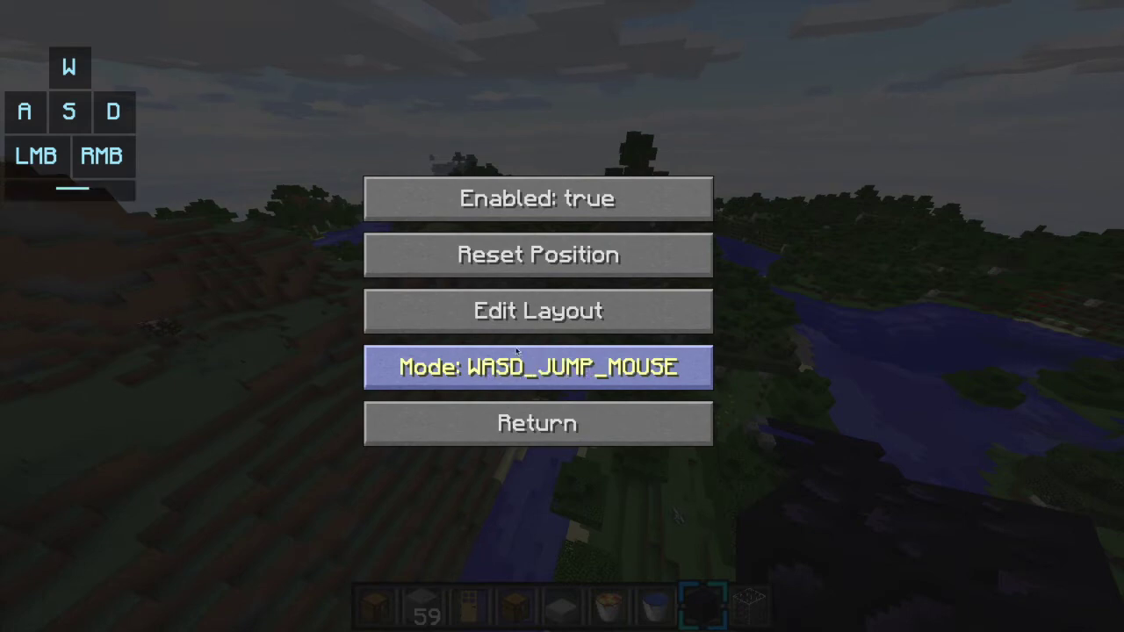
{"action": "left_click", "coordinate": [428, 365]}
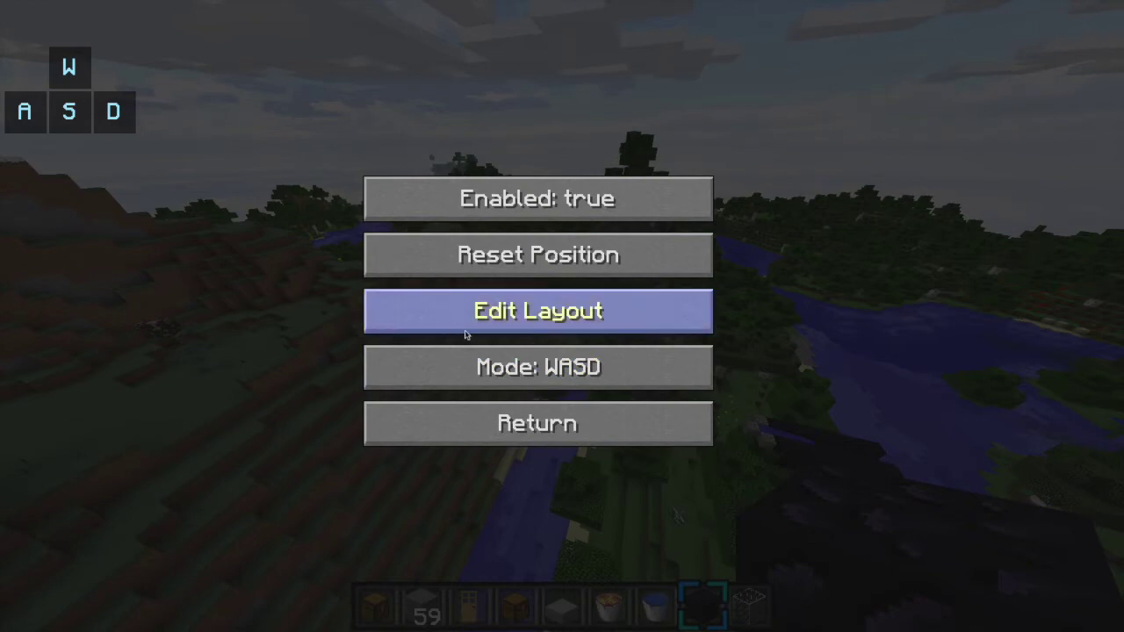
{"action": "left_click", "coordinate": [516, 387]}
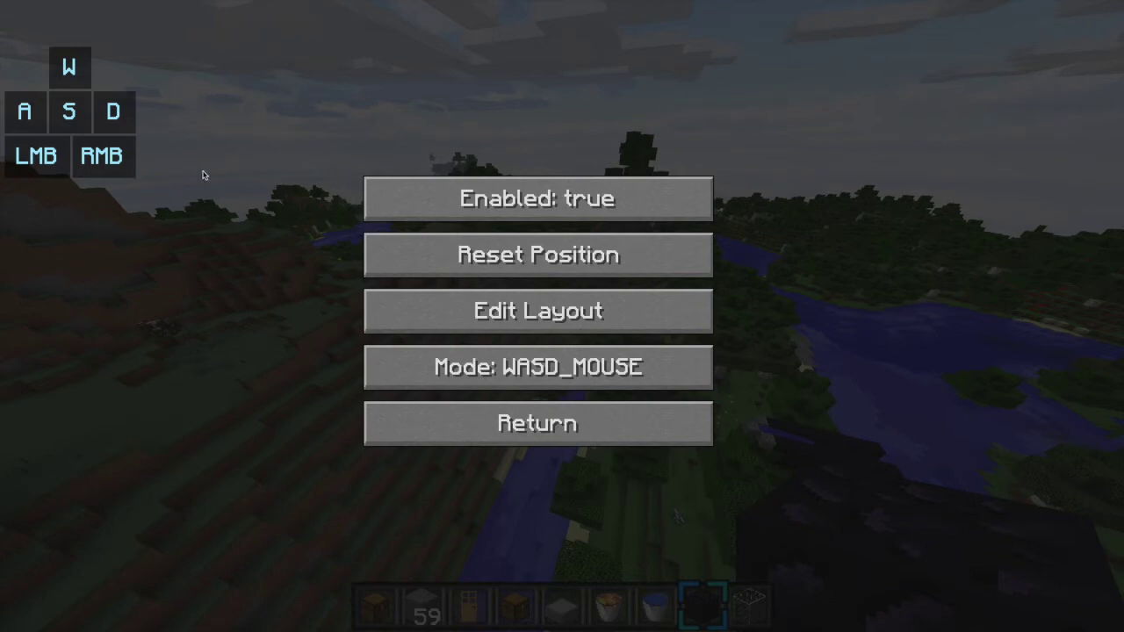
- Set the keystrokes module's mode to WASD_JUMP_MOUSE and return to the main HUD settings
{"action": "left_click", "coordinate": [536, 367]}
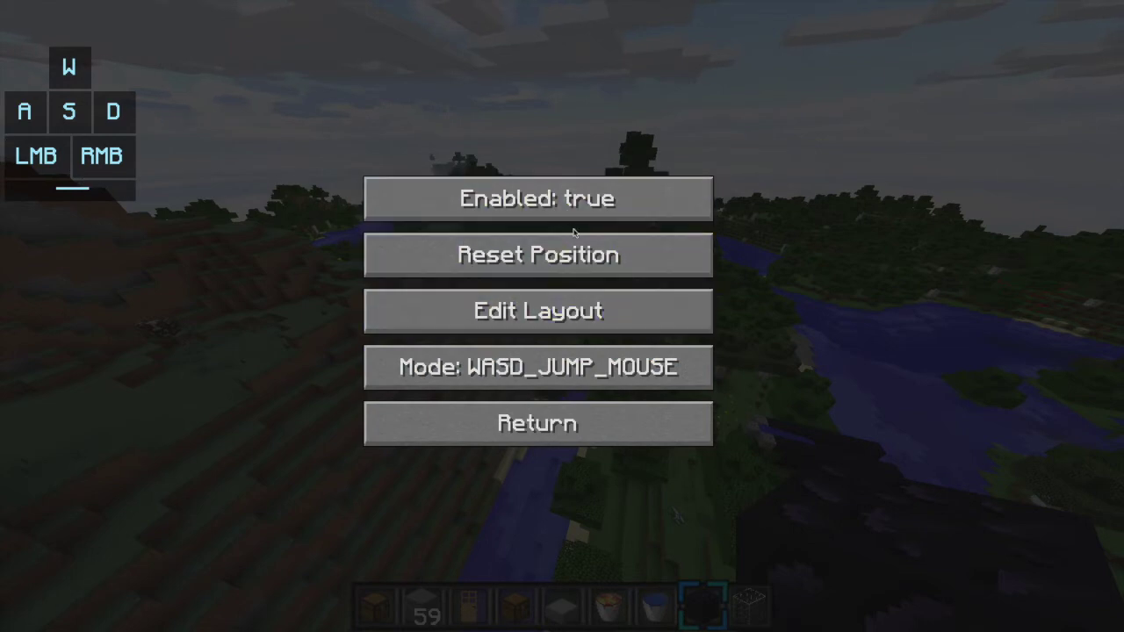
{"action": "left_click", "coordinate": [590, 444]}
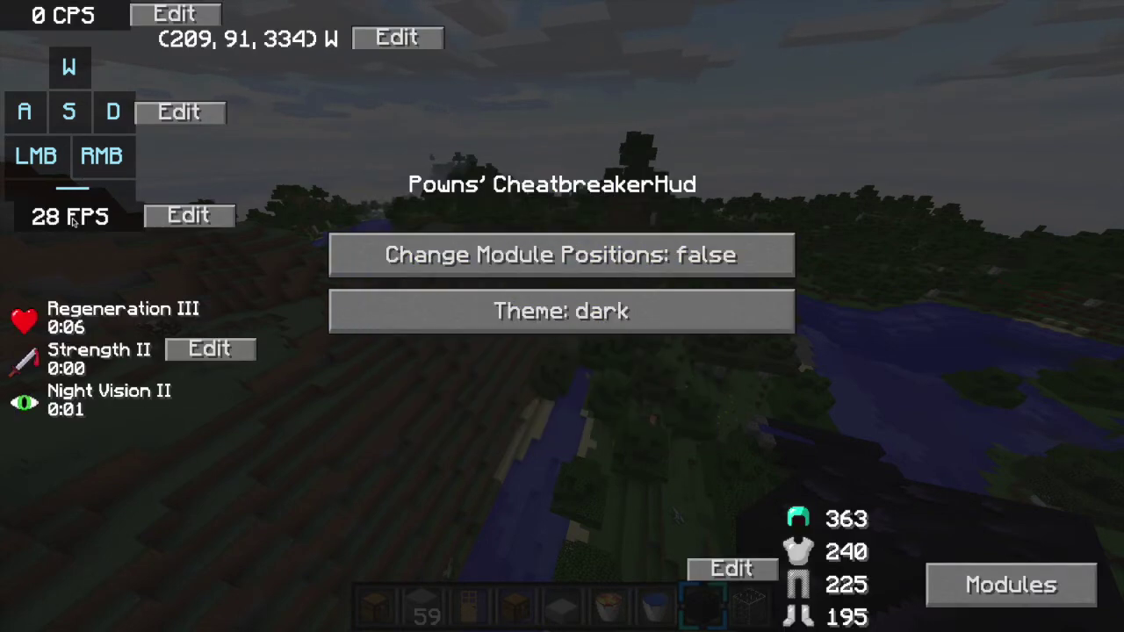
- Set Change Module Positions to true, stack the CPS and FPS modules directly below the keystrokes, and shift the potion effects slightly lower
{"action": "left_click", "coordinate": [561, 266]}
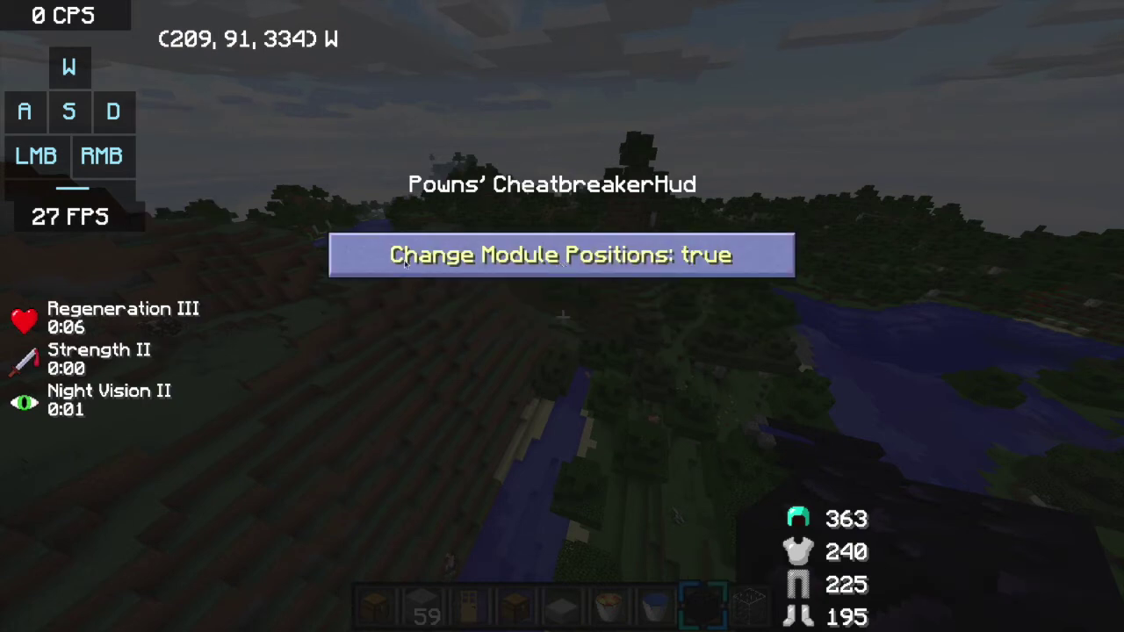
{"action": "left_click_drag", "start_coordinate": [112, 226], "coordinate": [289, 171]}
{"action": "left_click_drag", "start_coordinate": [97, 19], "coordinate": [103, 225]}
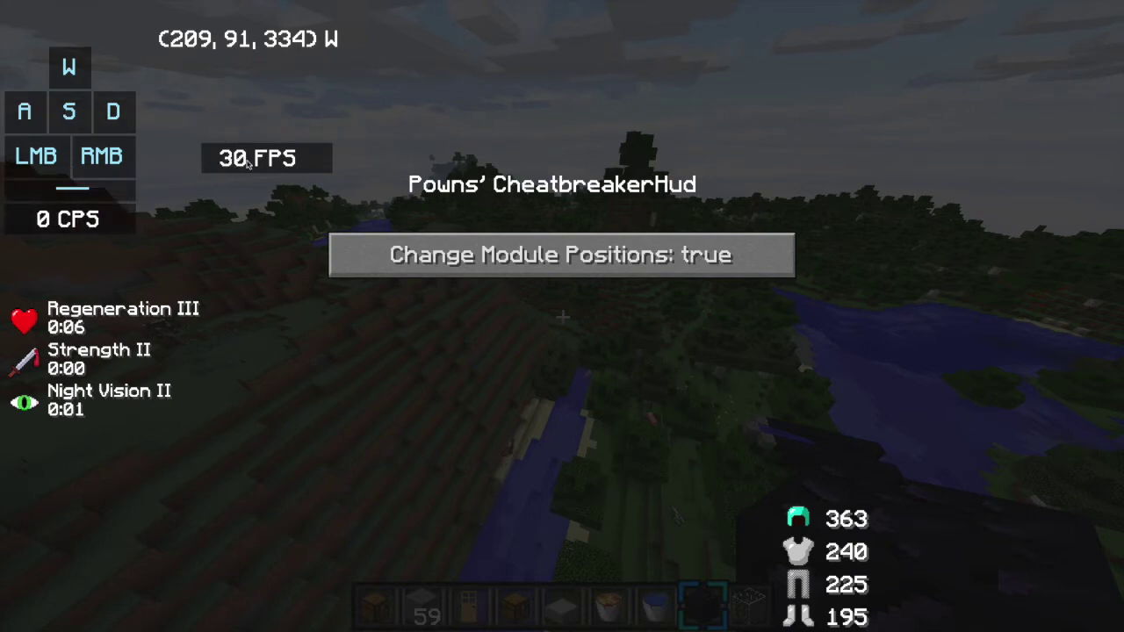
{"action": "left_click_drag", "start_coordinate": [249, 165], "coordinate": [58, 252]}
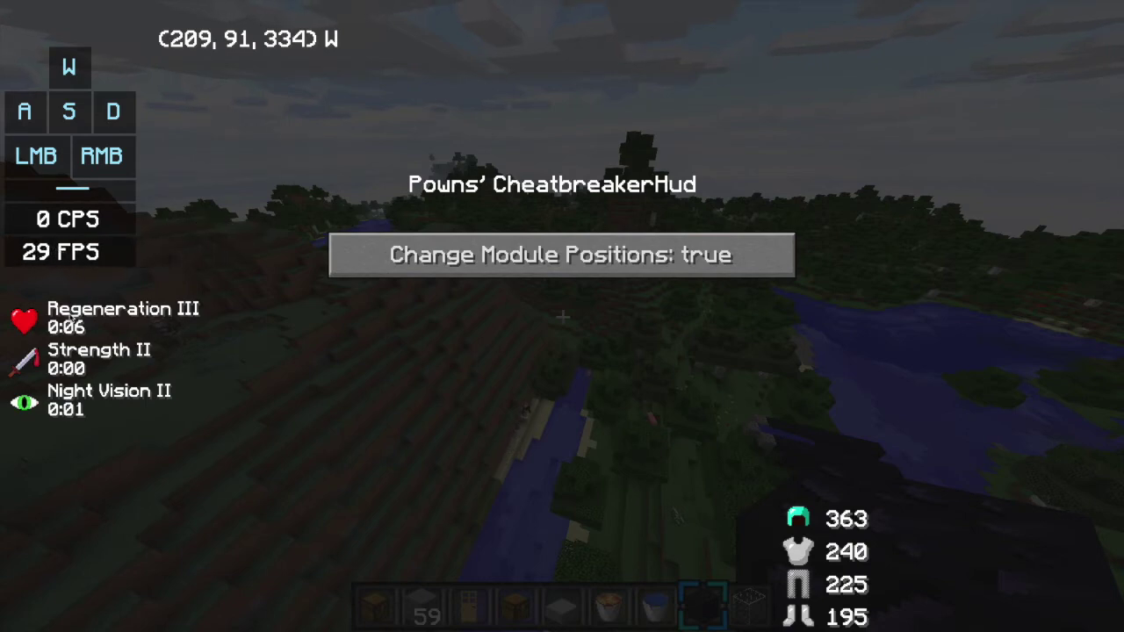
{"action": "left_click_drag", "start_coordinate": [71, 316], "coordinate": [65, 339]}
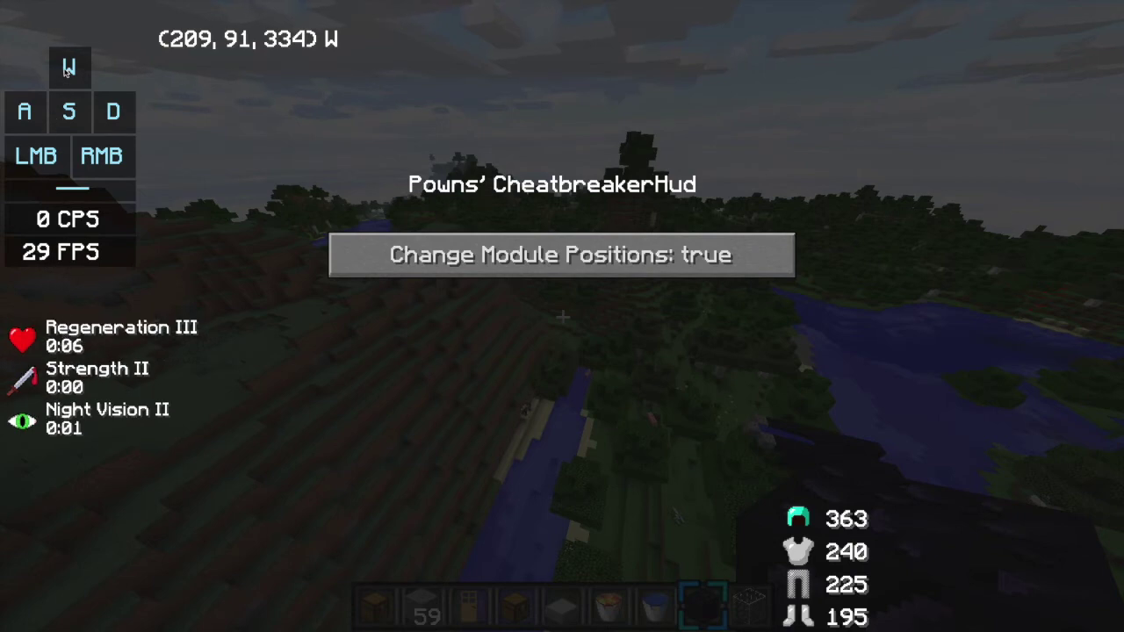
- Raise the keystrokes module slightly and bring the CPS and FPS modules up so they sit flush beneath it
{"action": "mouse_move", "coordinate": [64, 102]}
{"action": "left_mouse_down"}
{"action": "mouse_move", "coordinate": [66, 70]}
{"action": "mouse_move", "coordinate": [67, 87]}
{"action": "left_mouse_up"}
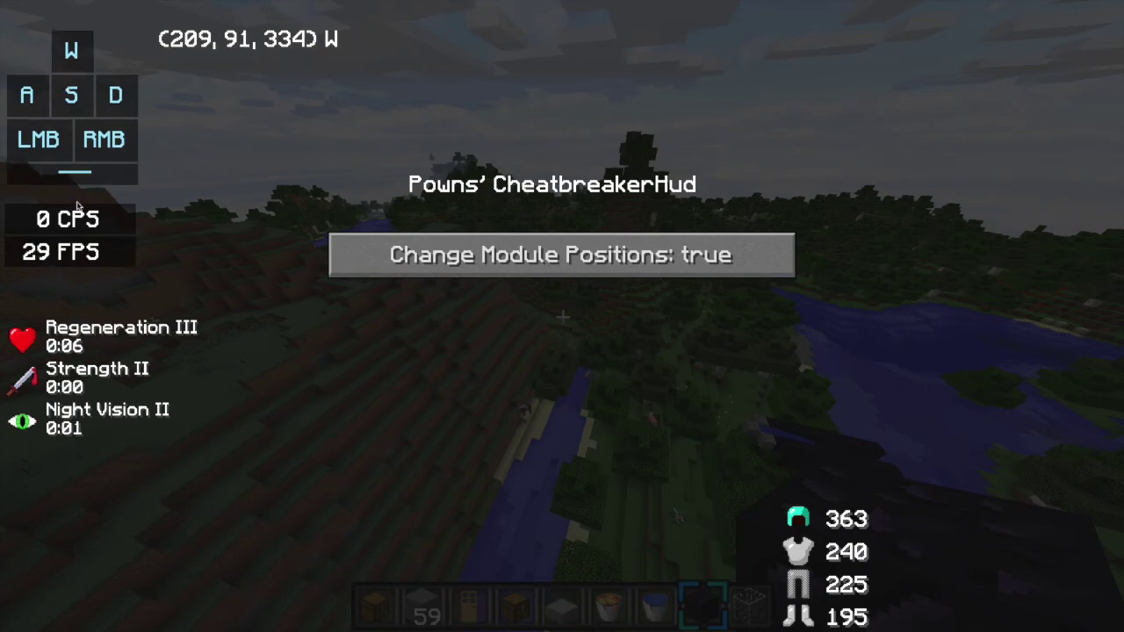
{"action": "left_click_drag", "start_coordinate": [78, 203], "coordinate": [82, 197]}
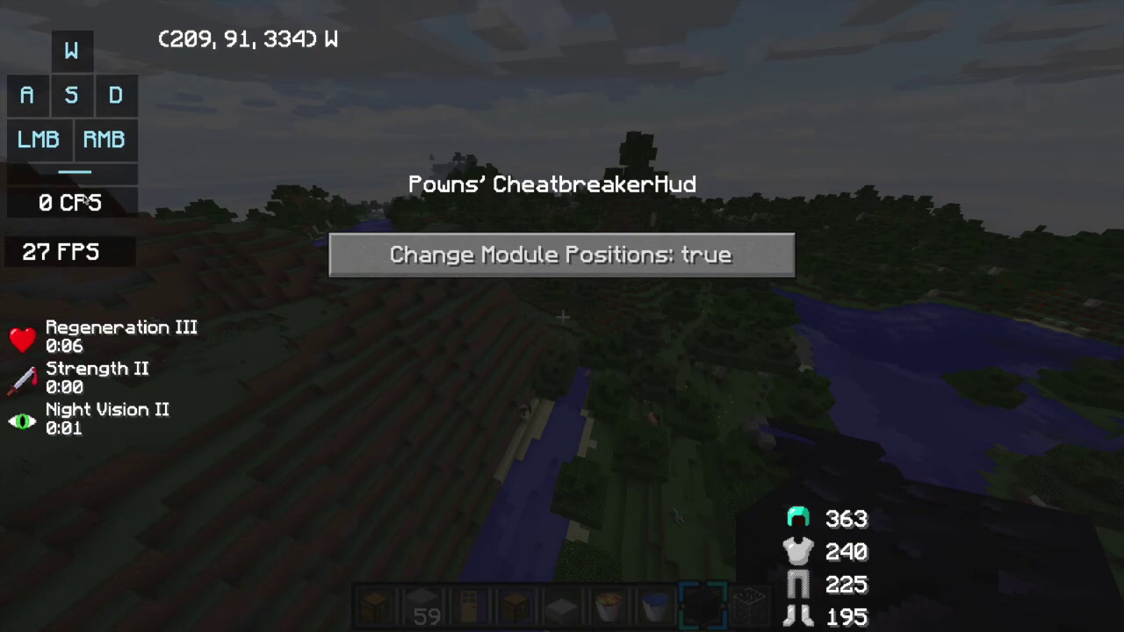
{"action": "left_click_drag", "start_coordinate": [79, 251], "coordinate": [80, 231]}
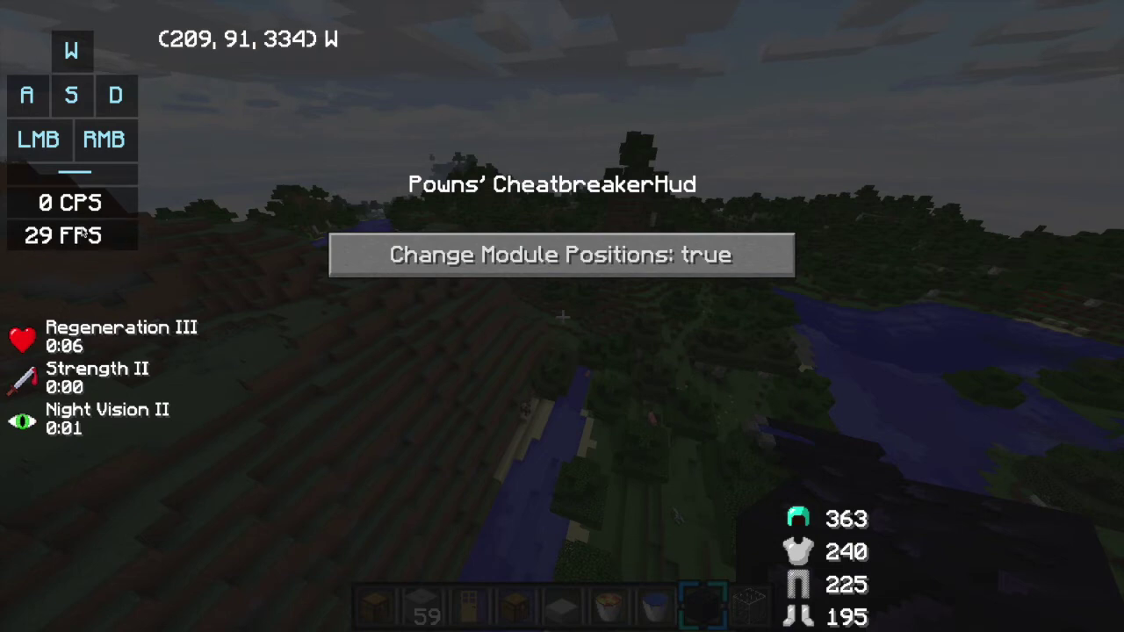
- Move the coordinates into the upper-left corner above the keystrokes, and realign the keystrokes, CPS and FPS modules beneath them
{"action": "left_click_drag", "start_coordinate": [247, 39], "coordinate": [93, 12]}
{"action": "left_click_drag", "start_coordinate": [70, 134], "coordinate": [70, 138]}
{"action": "left_click_drag", "start_coordinate": [76, 195], "coordinate": [73, 202]}
{"action": "left_click_drag", "start_coordinate": [79, 132], "coordinate": [84, 137]}
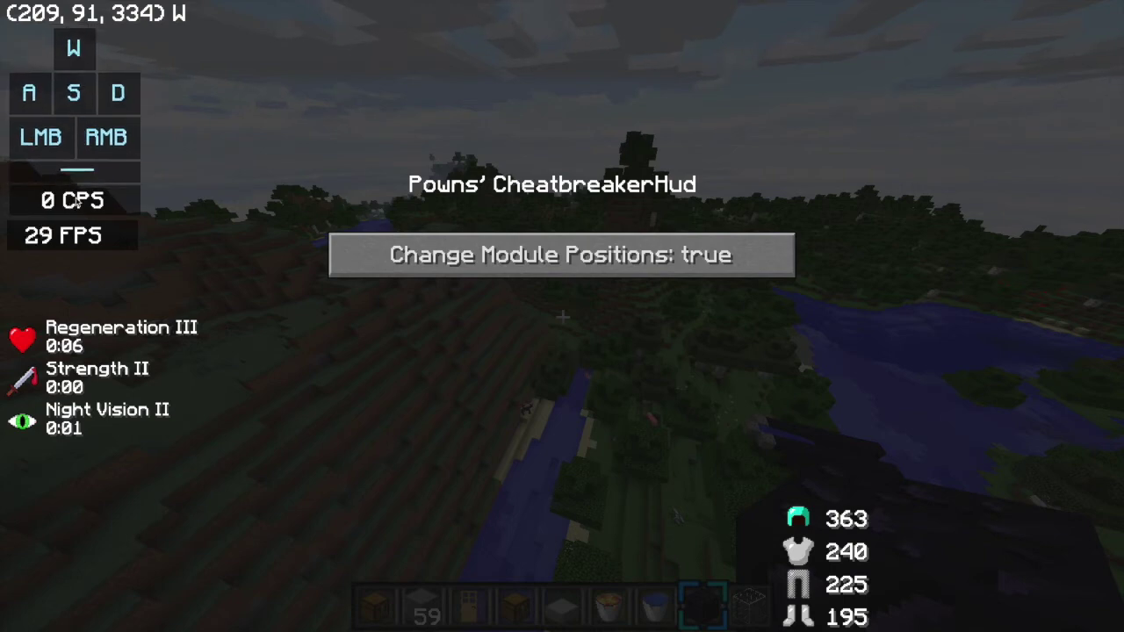
{"action": "left_click_drag", "start_coordinate": [86, 230], "coordinate": [85, 231]}
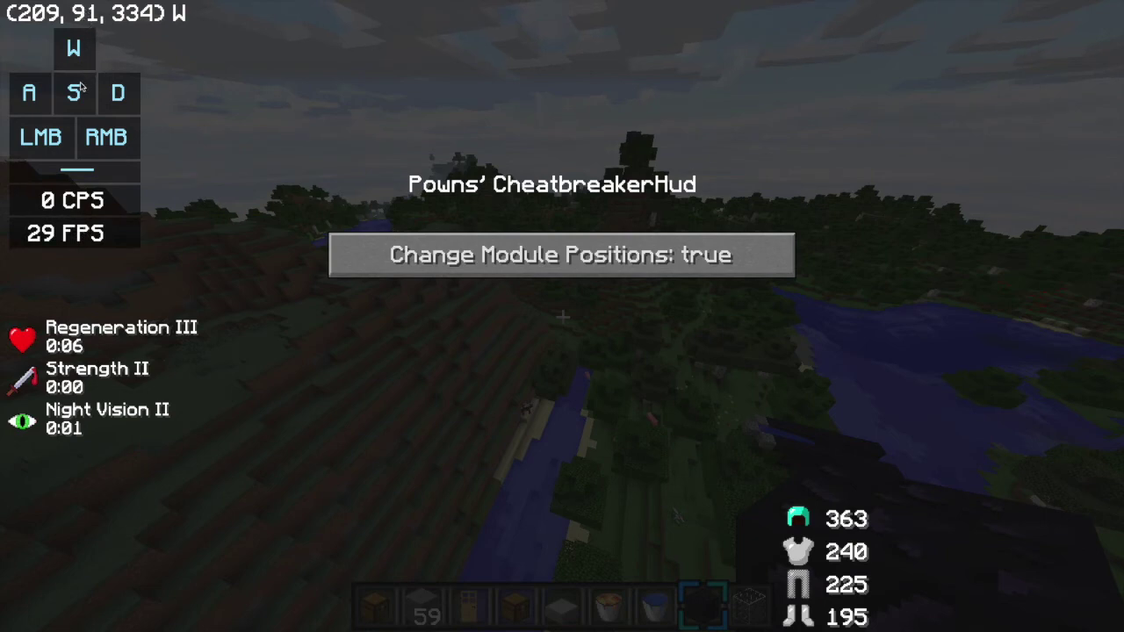
- Nudge the keystrokes, CPS and FPS stack to the right and fine-tune the vertical spacing between it and the coordinates
{"action": "left_click_drag", "start_coordinate": [80, 87], "coordinate": [85, 88]}
{"action": "left_click_drag", "start_coordinate": [90, 190], "coordinate": [95, 230]}
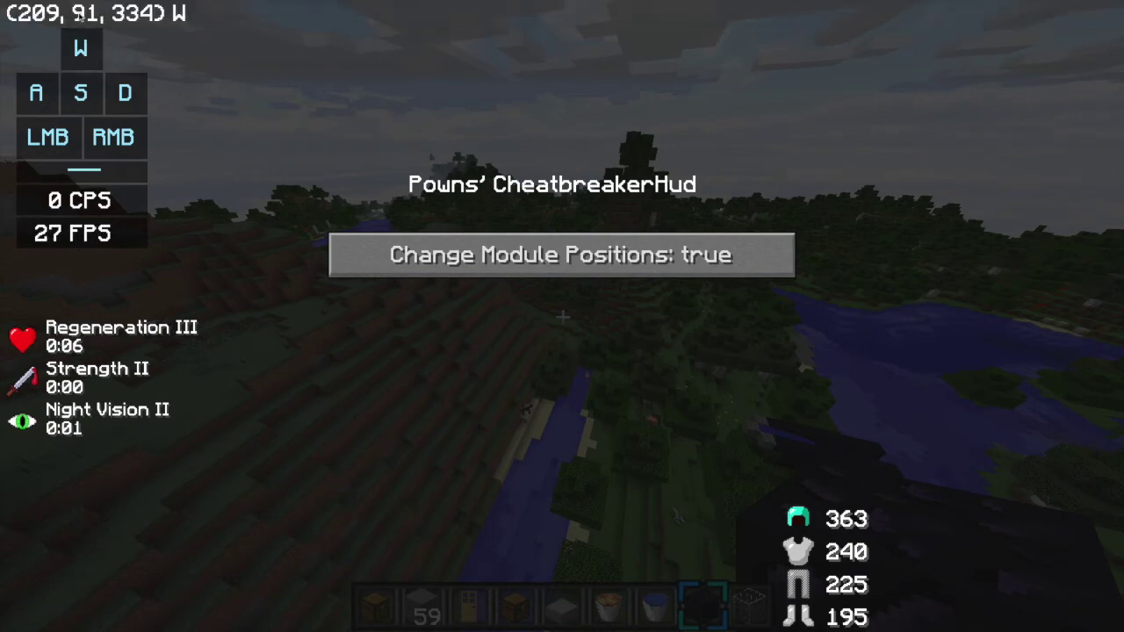
{"action": "left_click_drag", "start_coordinate": [77, 14], "coordinate": [78, 19]}
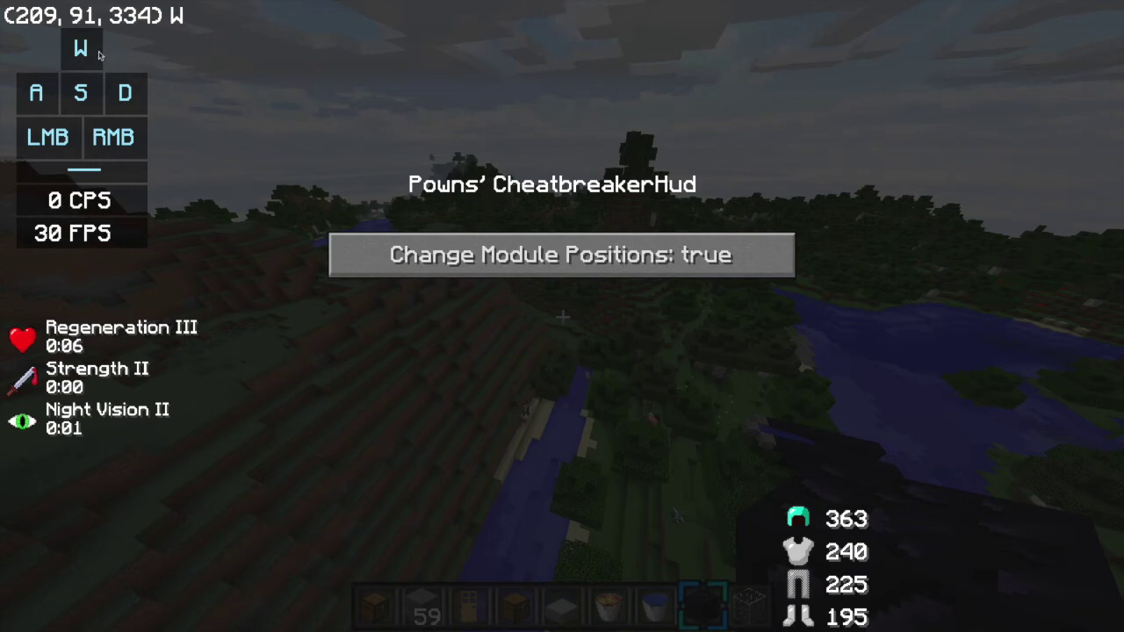
{"action": "left_click_drag", "start_coordinate": [94, 237], "coordinate": [83, 216]}
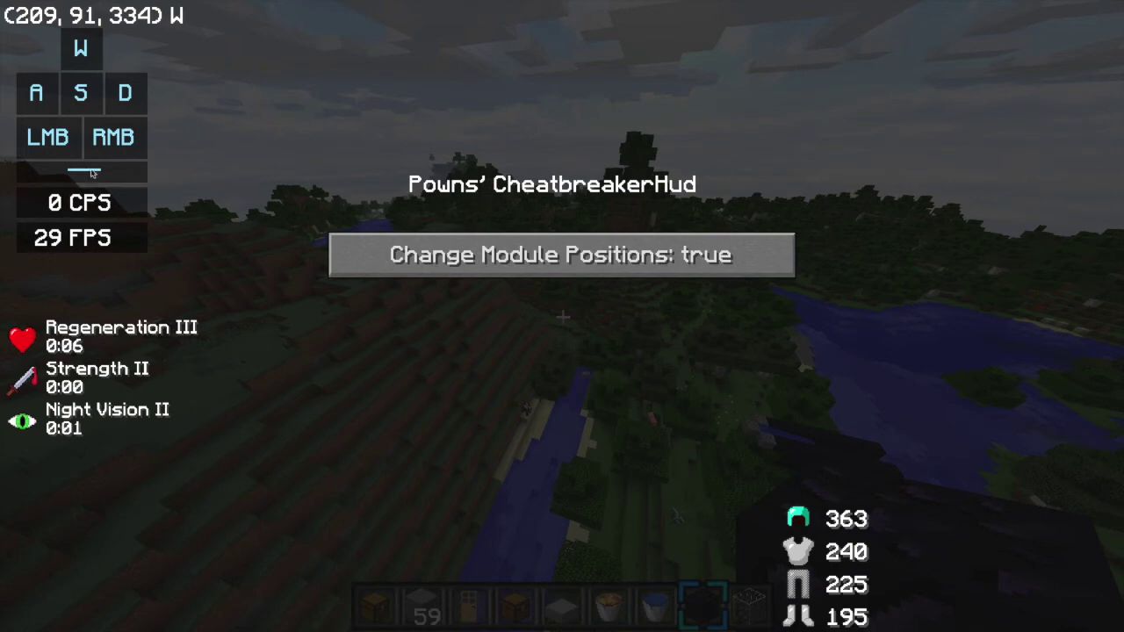
{"action": "left_click_drag", "start_coordinate": [91, 172], "coordinate": [94, 173]}
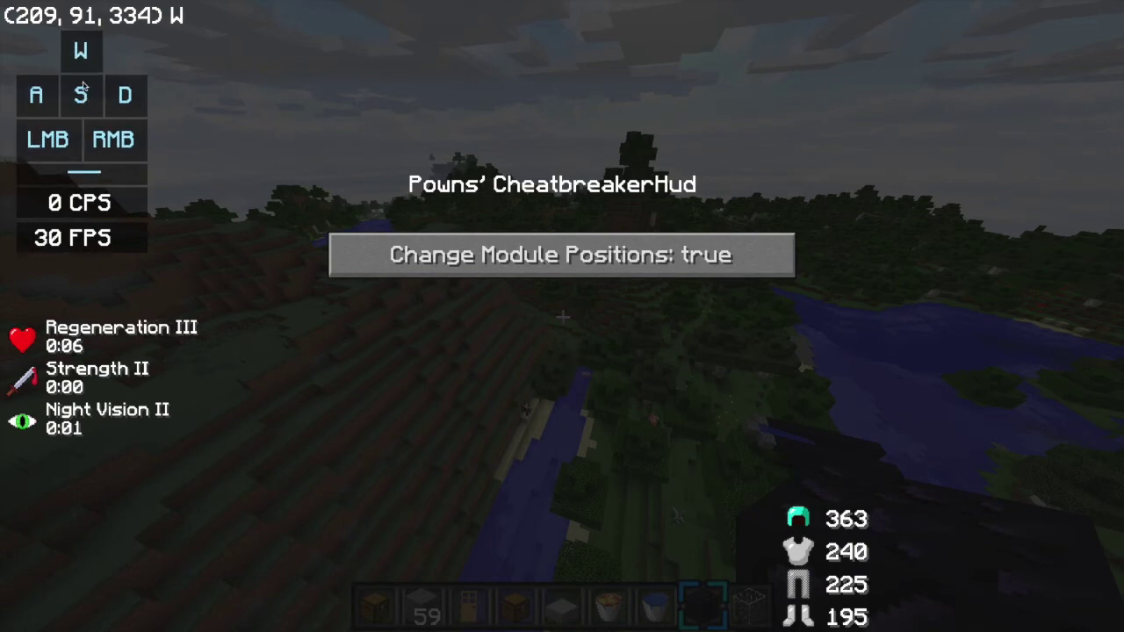
{"action": "left_click_drag", "start_coordinate": [89, 15], "coordinate": [91, 18]}
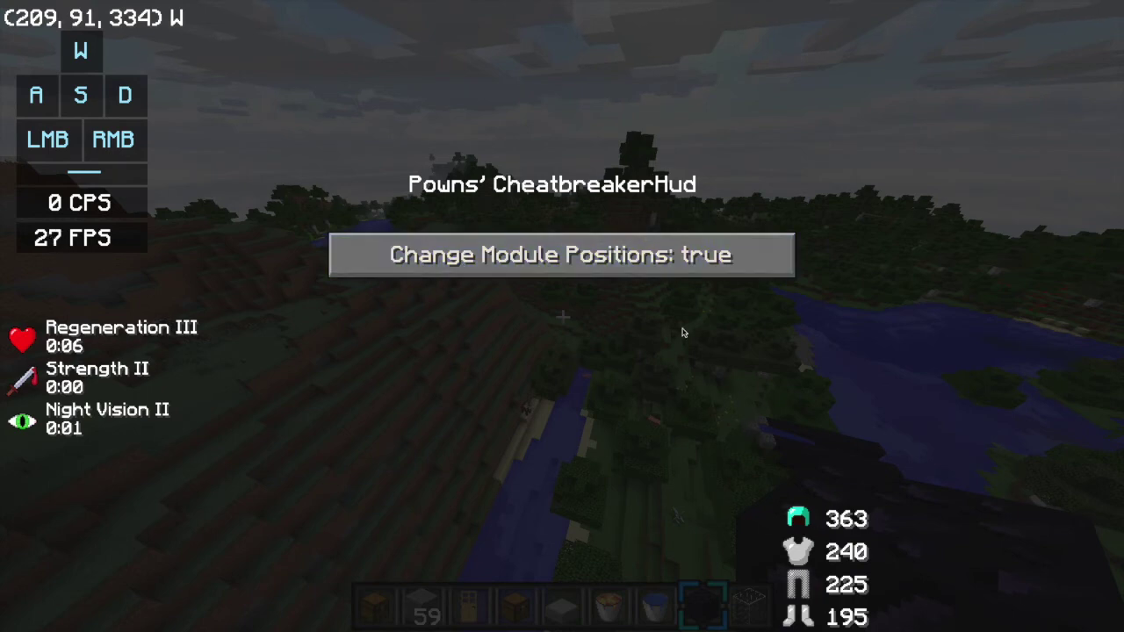
- Set Change Module Positions to false, change the theme to chroma, and return to the game world
{"action": "left_click", "coordinate": [622, 256]}
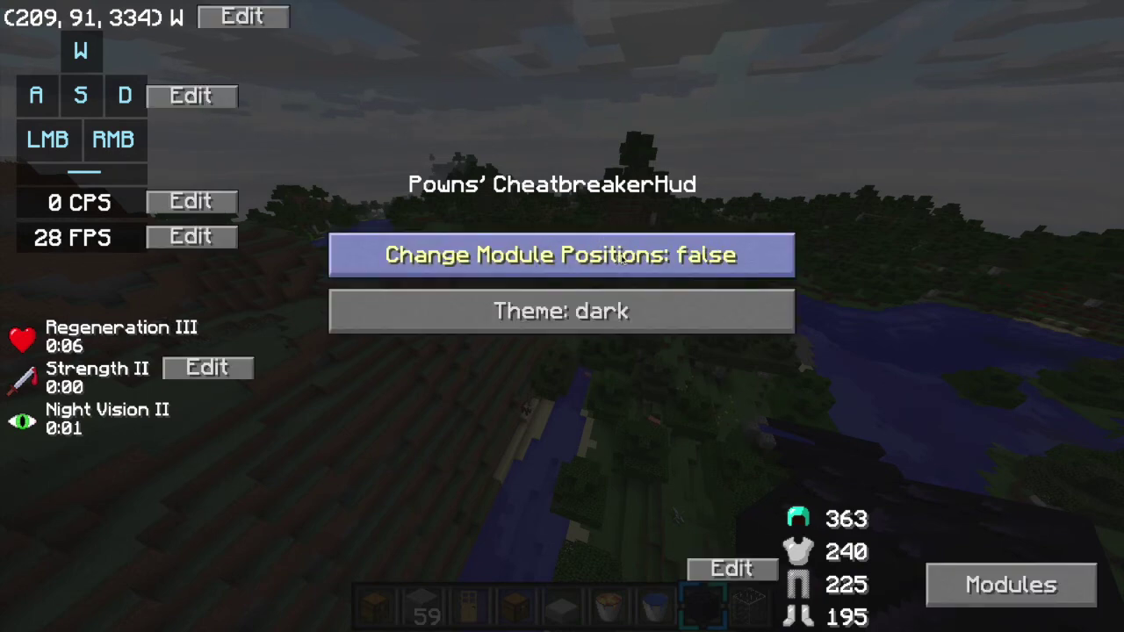
{"action": "left_click", "coordinate": [550, 318]}
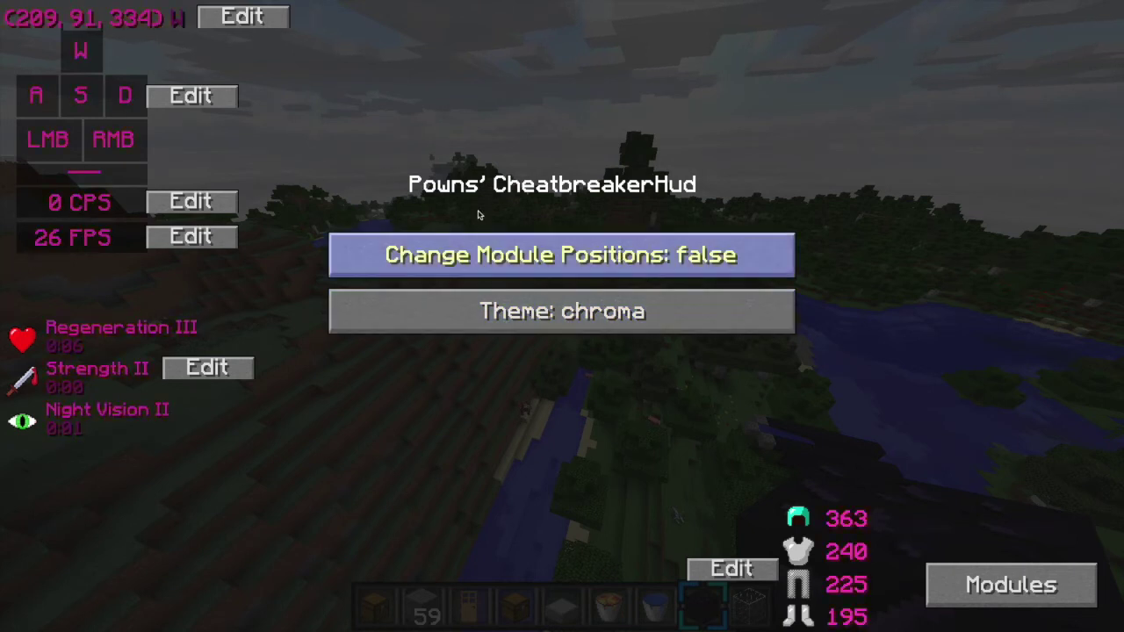
{"action": "key", "text": "Escape"}
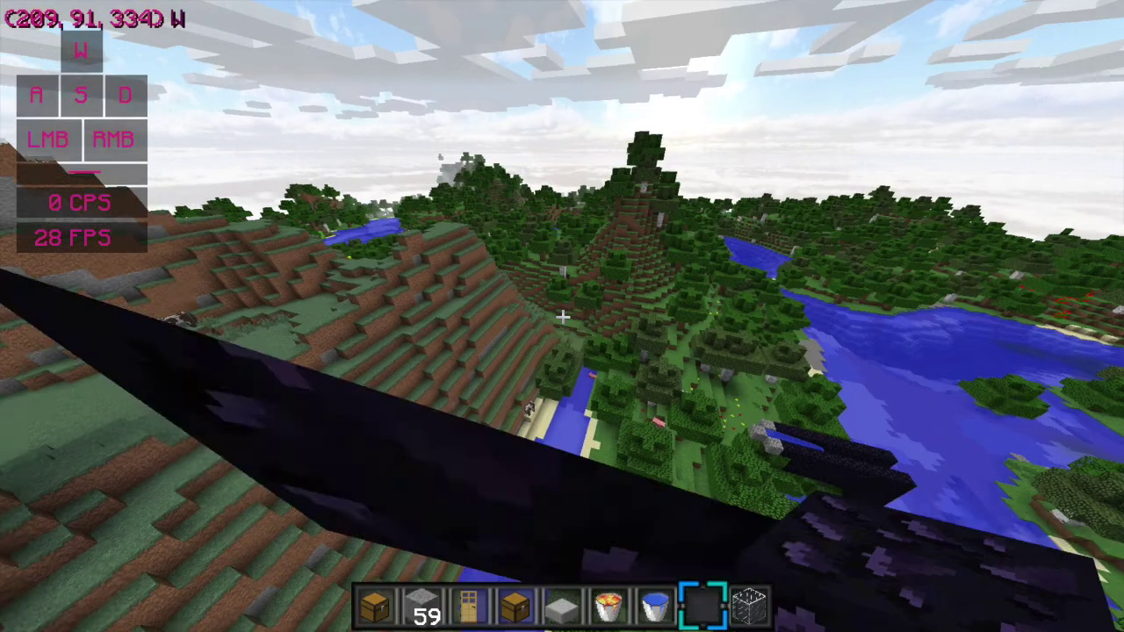
- Descend to the grass, then move around and punch blocks to examine the chroma-colored keystrokes and CPS modules
{"action": "key", "text": "w"}
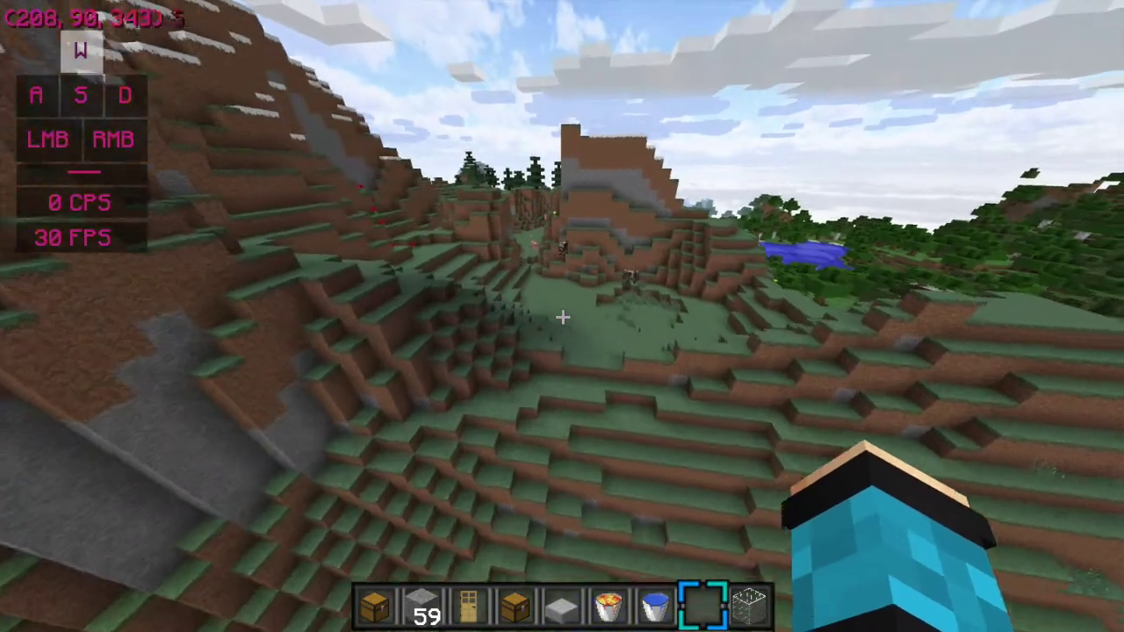
{"action": "key", "text": "w"}
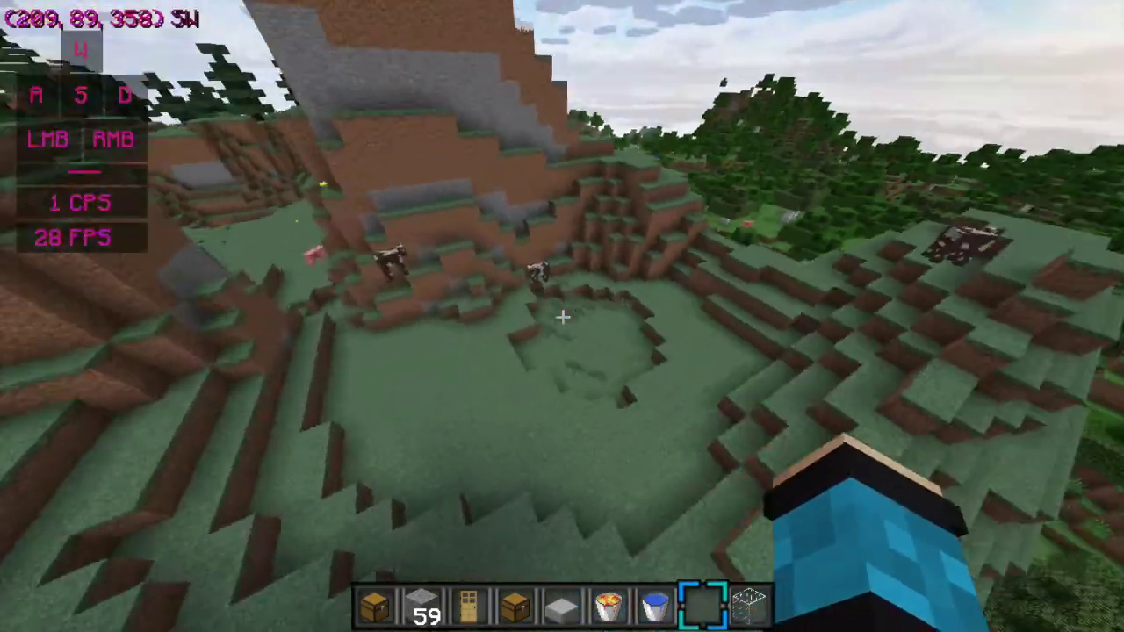
{"action": "key", "text": "w"}
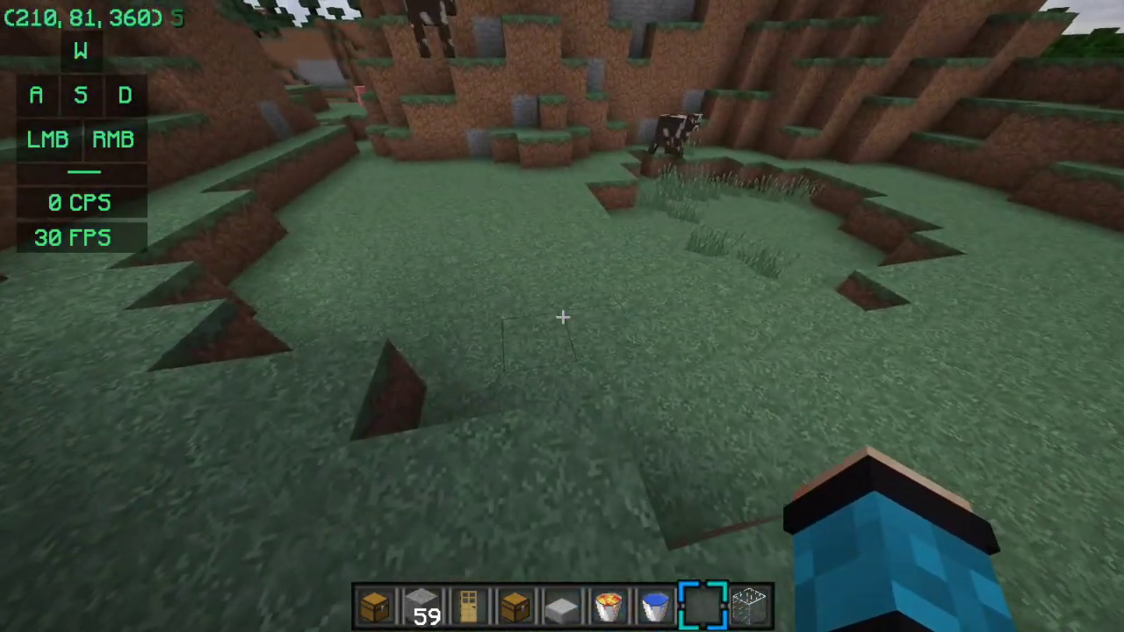
{"action": "left_click", "coordinate": [563, 317]}
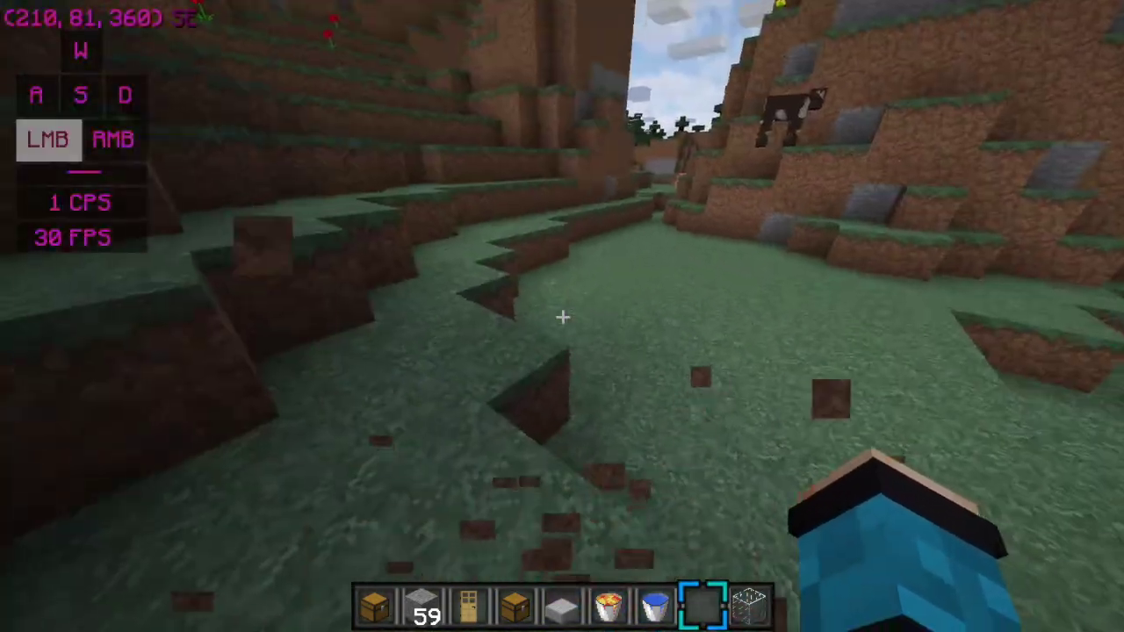
{"action": "key", "text": "w"}
{"action": "left_click", "coordinate": [562, 317]}
{"action": "left_click", "coordinate": [562, 317]}
{"action": "key", "text": "a"}
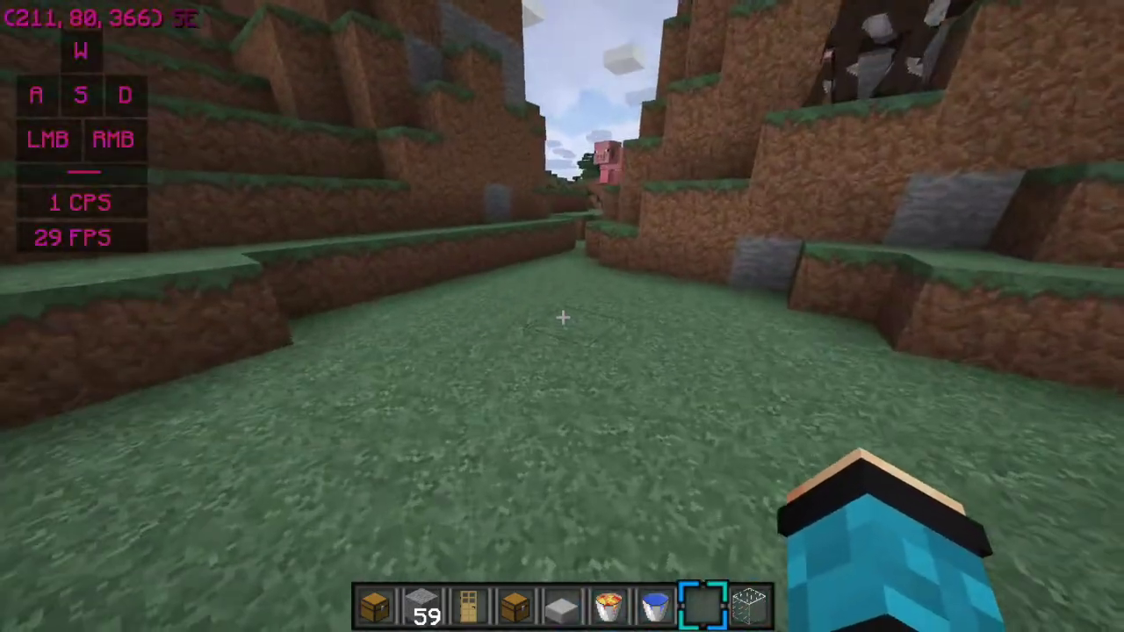
{"action": "key", "text": "s"}
{"action": "key", "text": "a"}
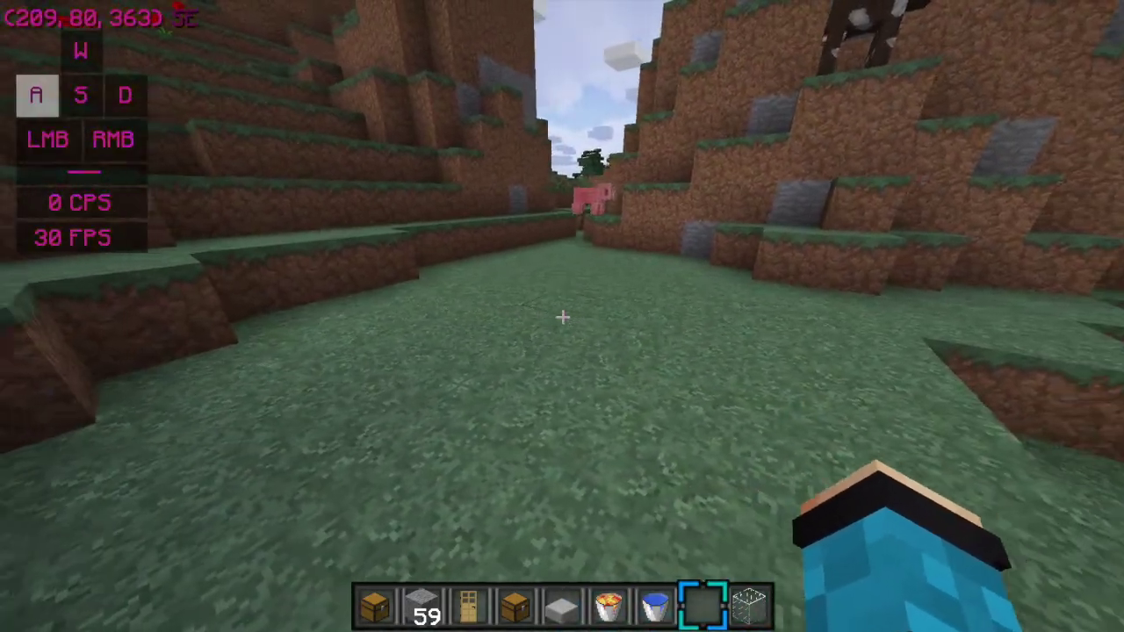
{"action": "left_click", "coordinate": [563, 317]}
{"action": "left_click", "coordinate": [562, 317]}
{"action": "left_click", "coordinate": [563, 317]}
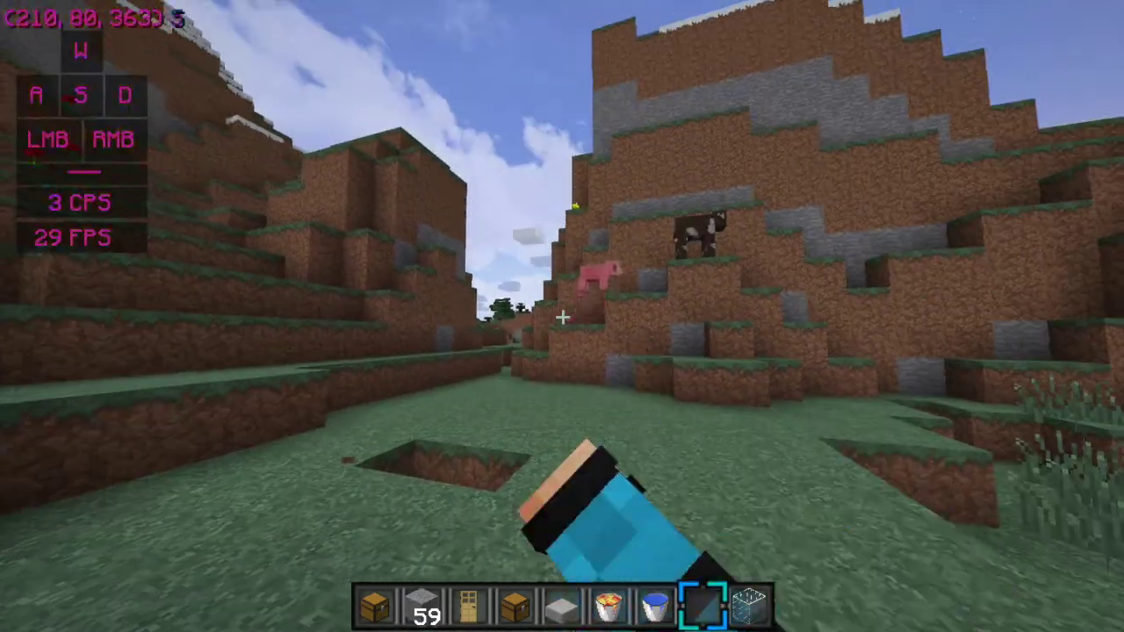
- Run and jump through the valley while attacking to check the keystrokes' jump and mouse indicators and the CPS counter
{"action": "right_click", "coordinate": [563, 317]}
{"action": "key", "text": "w"}
{"action": "left_click", "coordinate": [563, 317]}
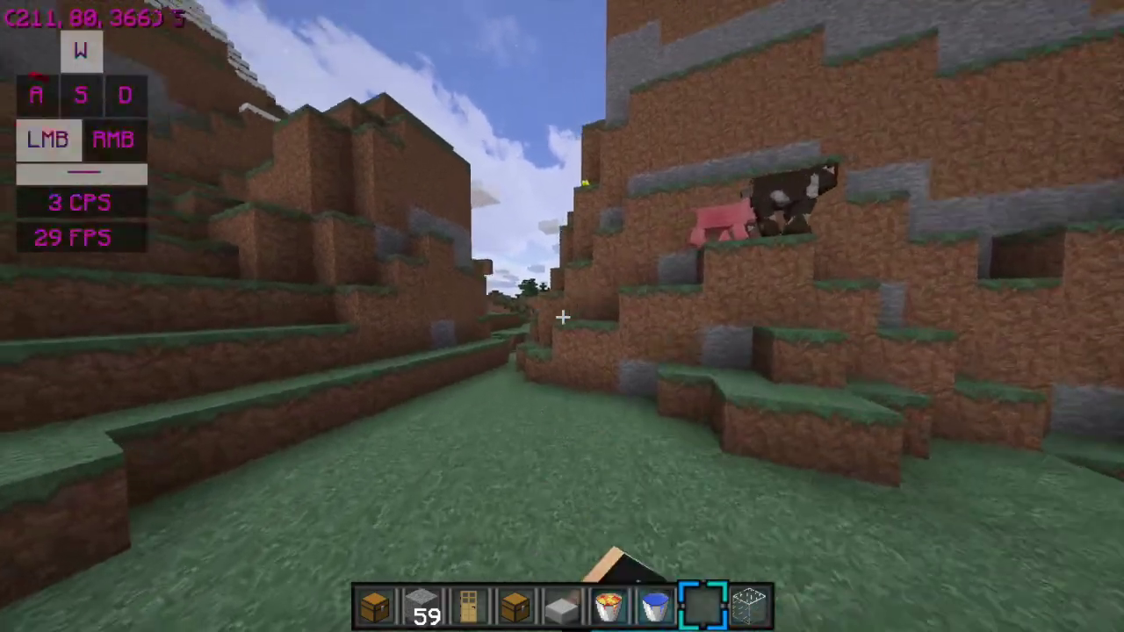
{"action": "left_click", "coordinate": [562, 317]}
{"action": "key", "text": "space"}
{"action": "left_click", "coordinate": [562, 317]}
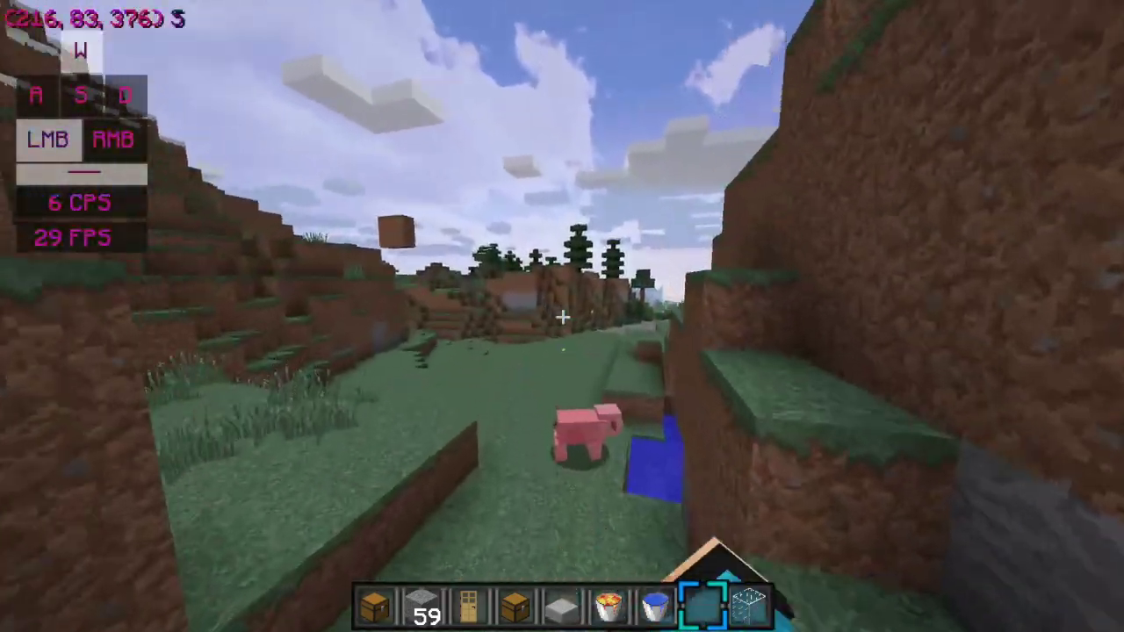
{"action": "left_click", "coordinate": [563, 317]}
{"action": "key", "text": "w"}
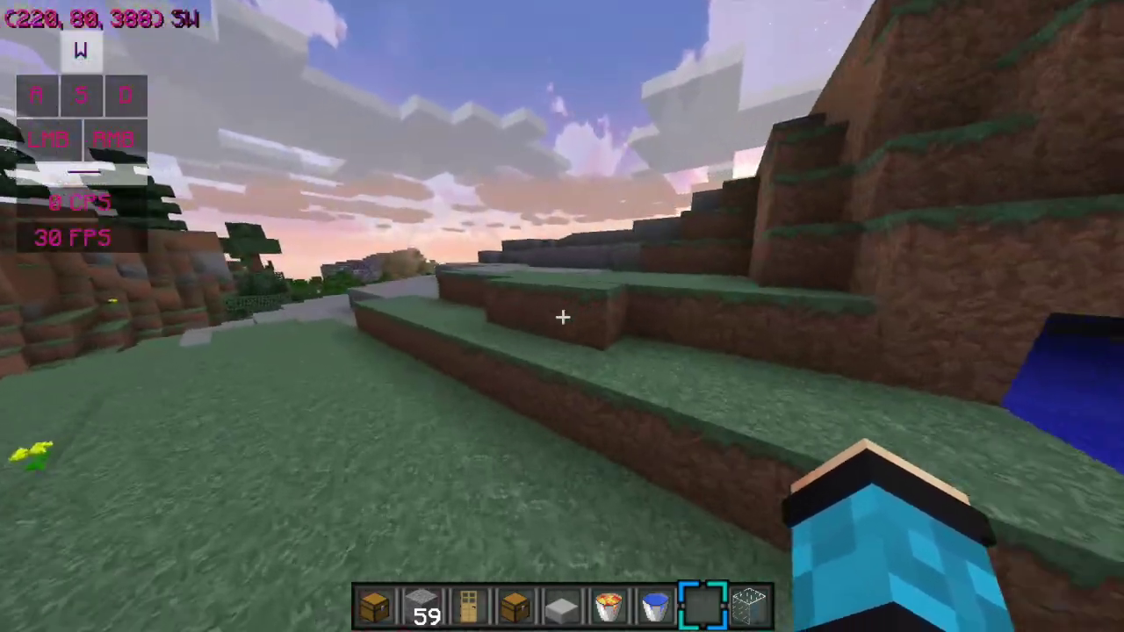
{"action": "key", "text": "w"}
{"action": "left_click", "coordinate": [563, 317]}
{"action": "left_click", "coordinate": [563, 317]}
{"action": "key", "text": "space"}
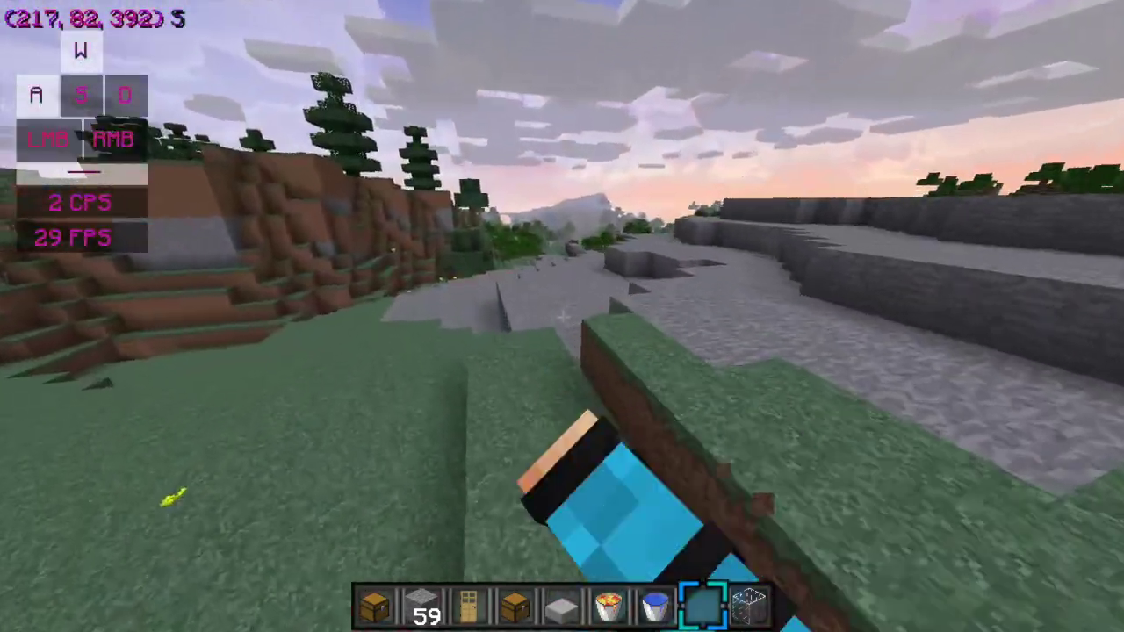
- Search the creative inventory for "dia" and place a Diamond Chestplate in the sixth hotbar slot
{"action": "key", "text": "e"}
{"action": "key", "text": "e"}
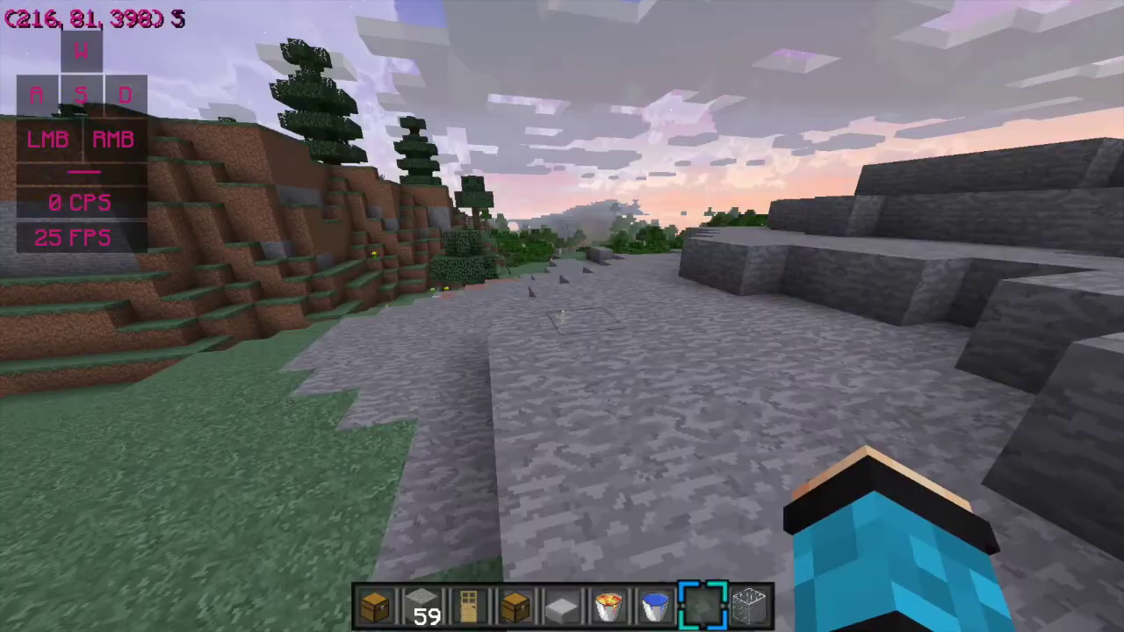
{"action": "key", "text": "e"}
{"action": "left_click", "coordinate": [714, 153]}
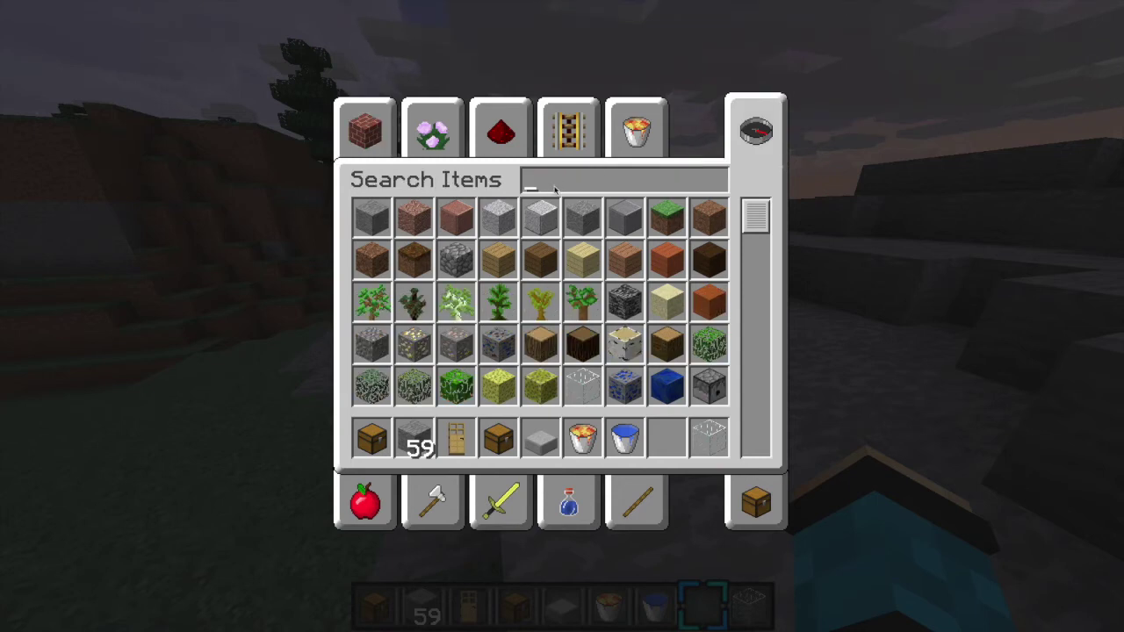
{"action": "type", "text": "dis"}
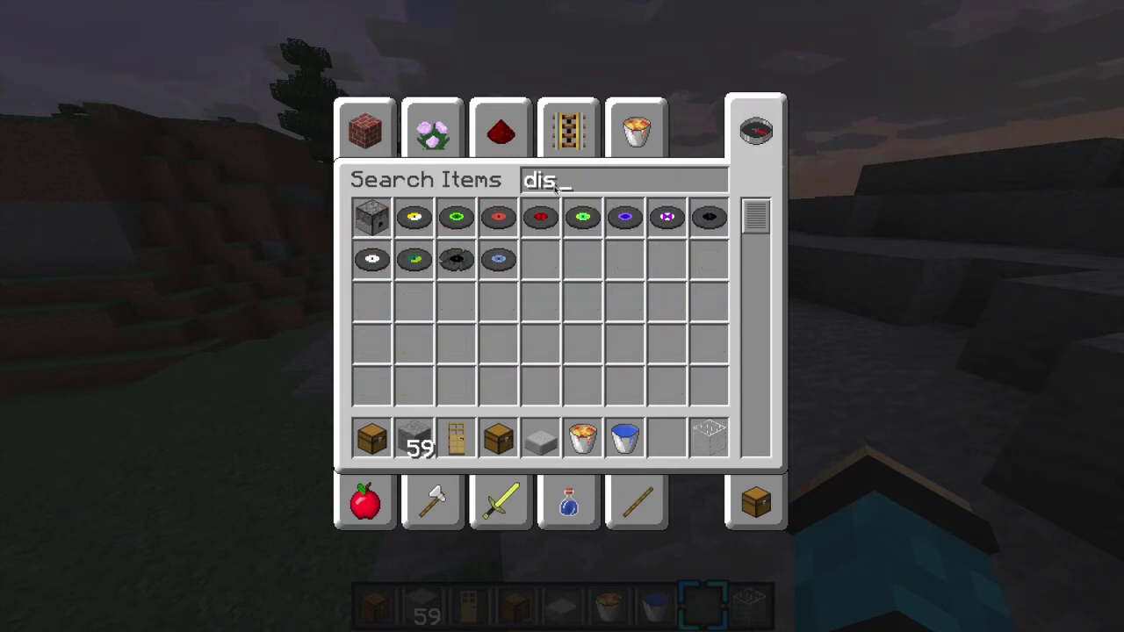
{"action": "key", "text": "BackSpace"}
{"action": "type", "text": "a"}
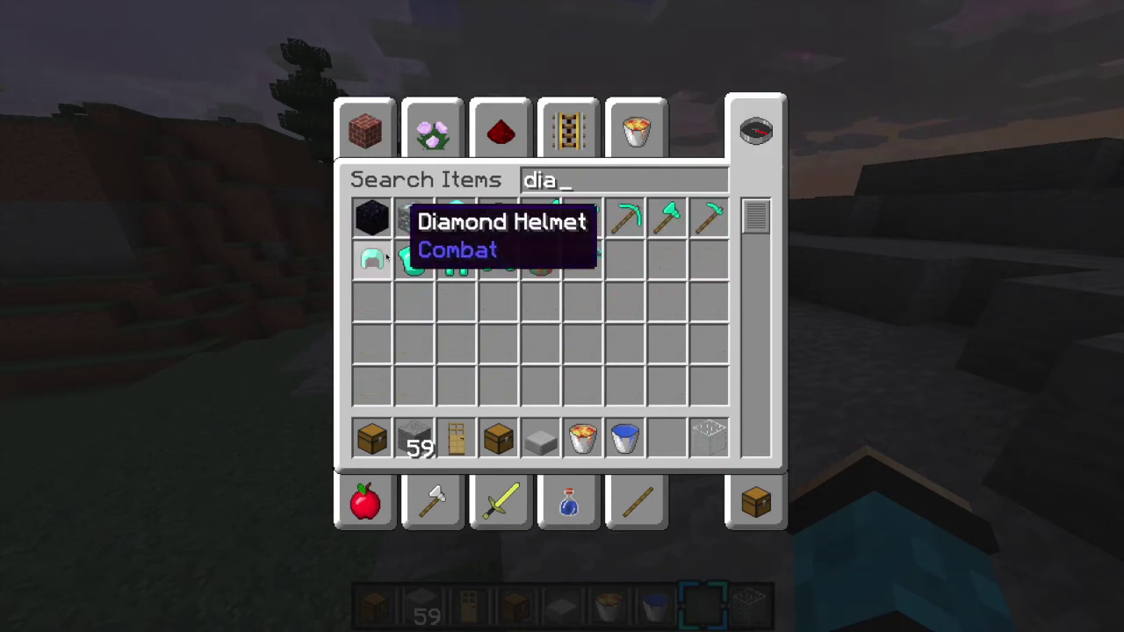
{"action": "type", "text": "q"}
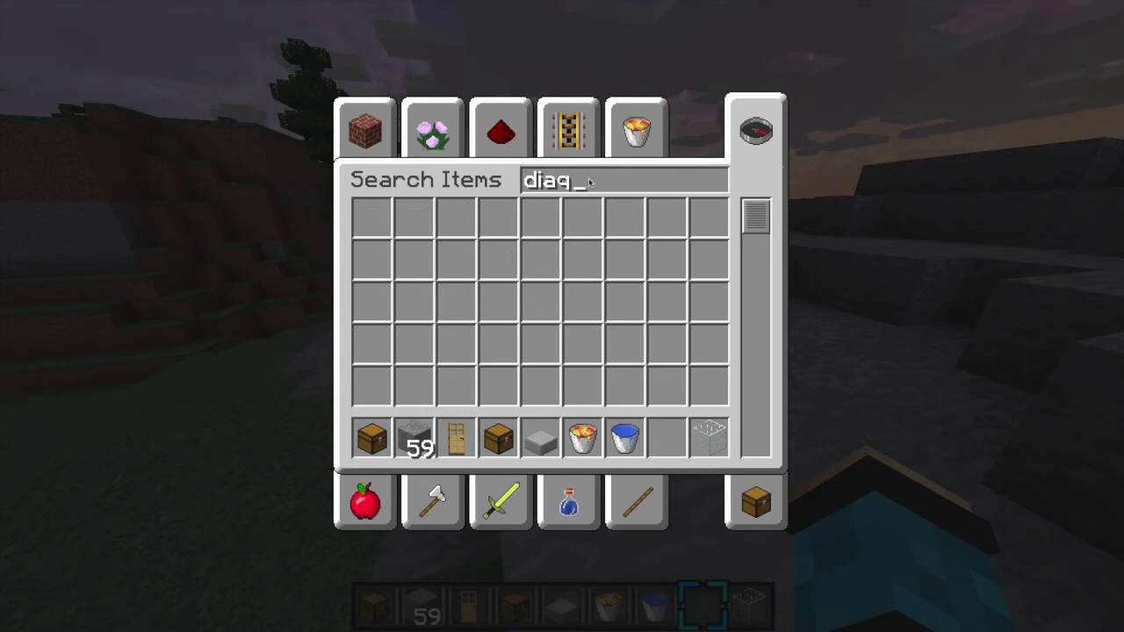
{"action": "key", "text": "BackSpace"}
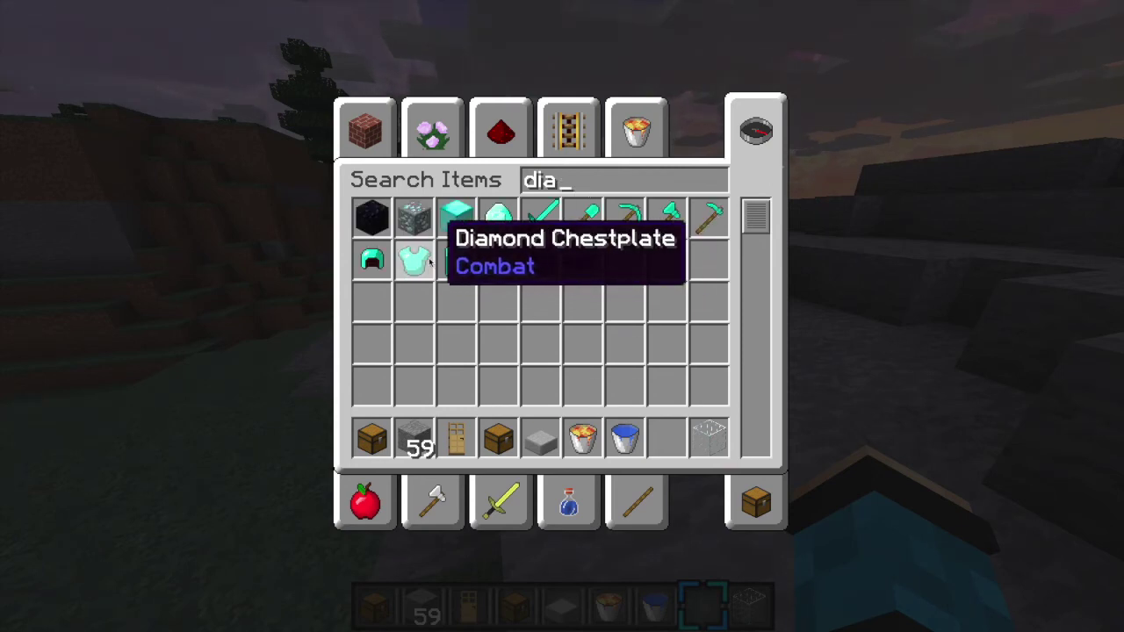
{"action": "key", "text": "6"}
- Clear the item search, return to the game world and put on the diamond chestplate to check the armor status module
{"action": "key", "text": "BackSpace"}
{"action": "key", "text": "BackSpace"}
{"action": "key", "text": "BackSpace"}
{"action": "type", "text": "e"}
{"action": "key", "text": "Escape"}
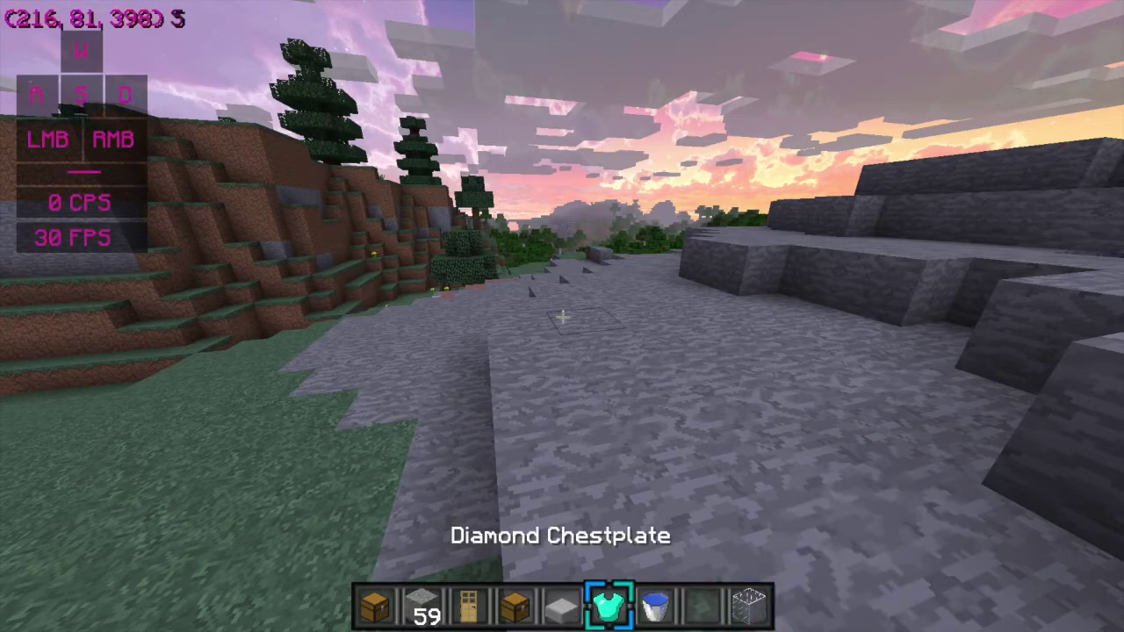
{"action": "key", "text": "w"}
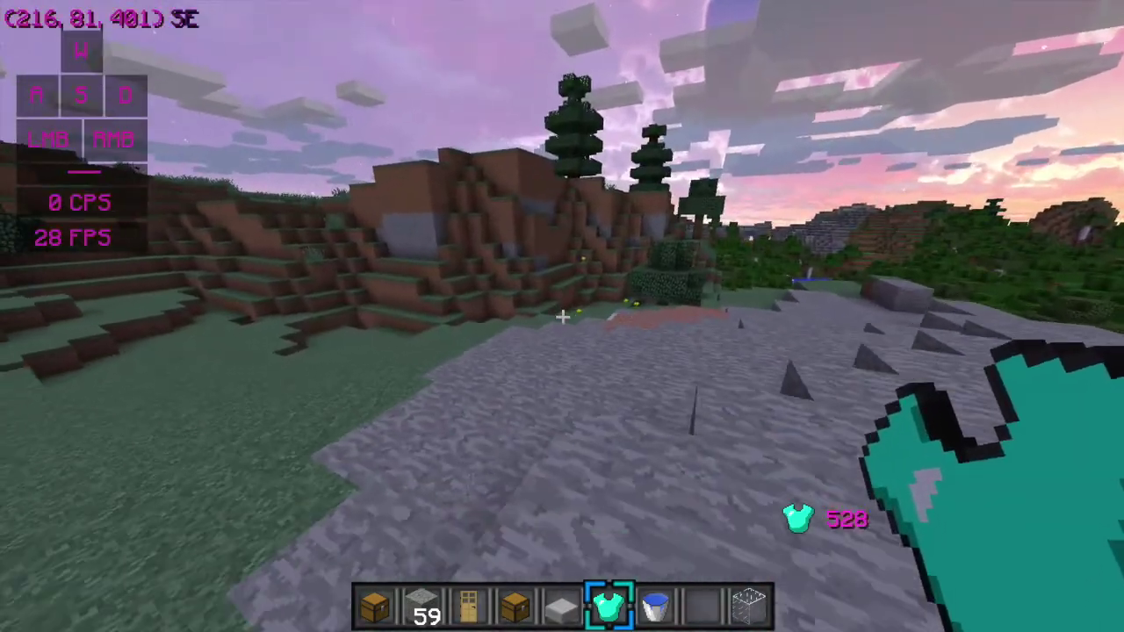
{"action": "key", "text": "t"}
{"action": "key", "text": "Escape"}
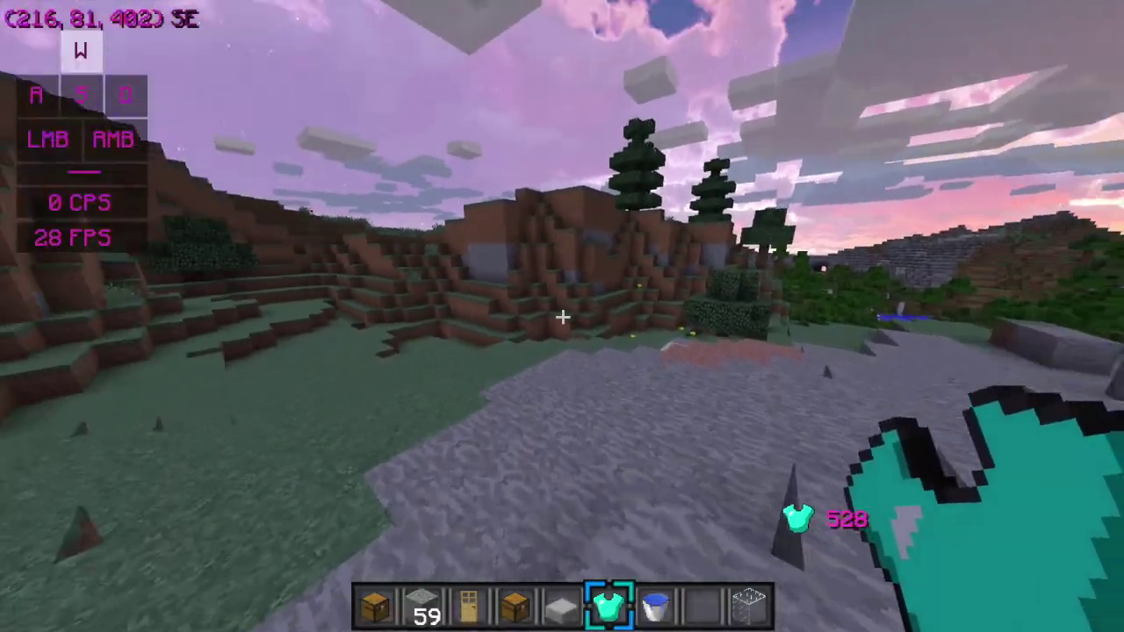
{"action": "key", "text": "s"}
- Throw the items in hotbar slots five to nine out of the creative inventory
{"action": "type", "text": "e"}
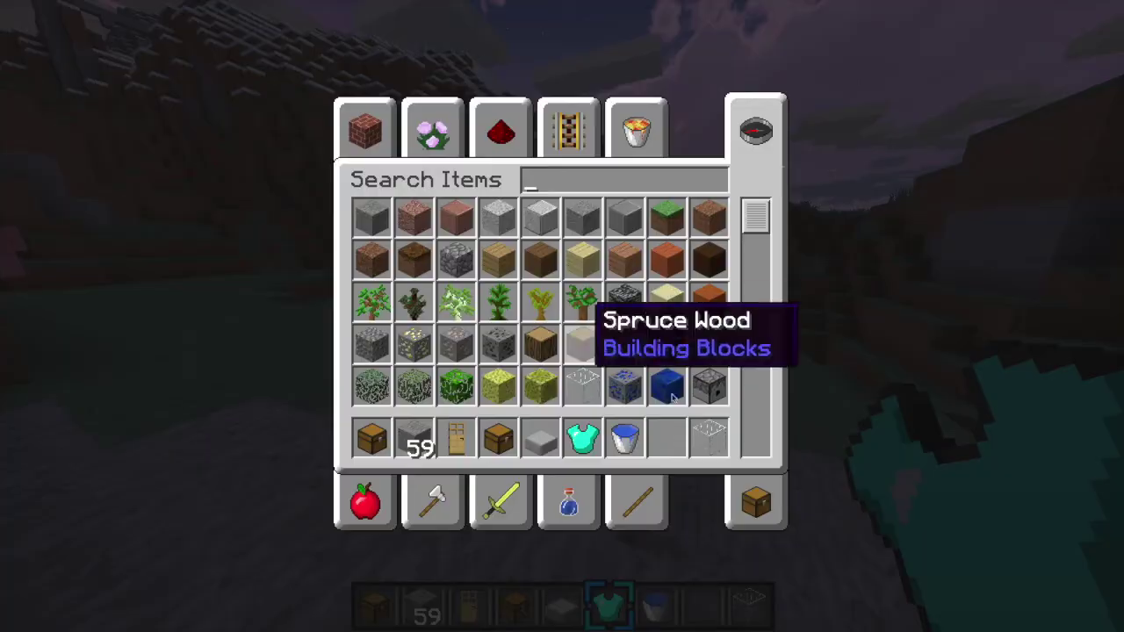
{"action": "type", "text": "qqqq"}
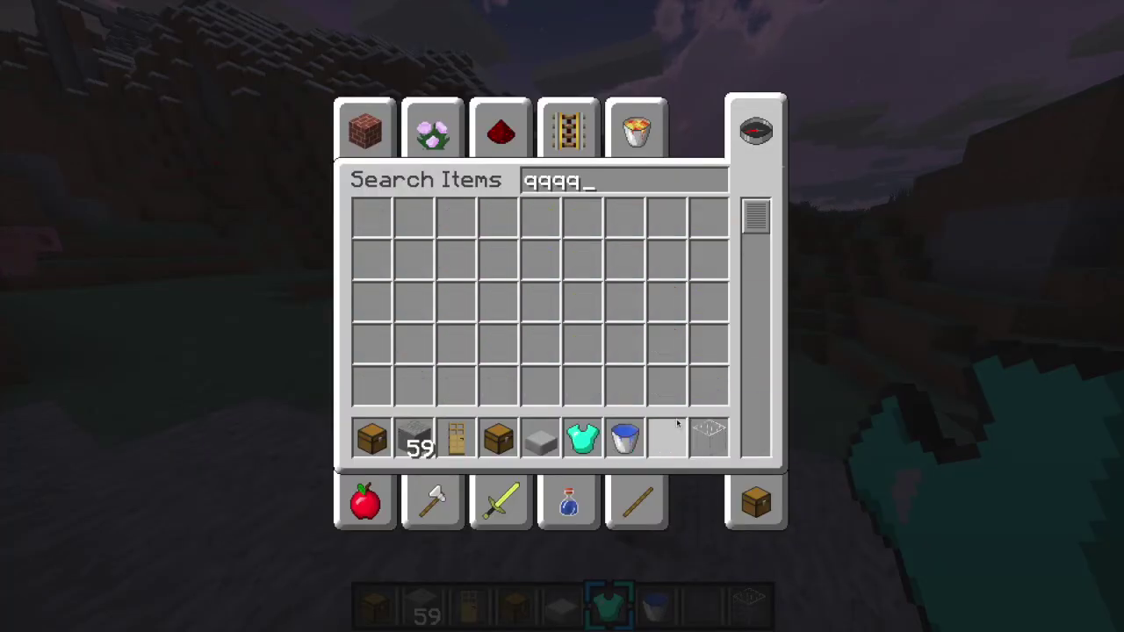
{"action": "left_click", "coordinate": [365, 130]}
{"action": "key", "text": "q"}
{"action": "key", "text": "q"}
{"action": "key", "text": "q"}
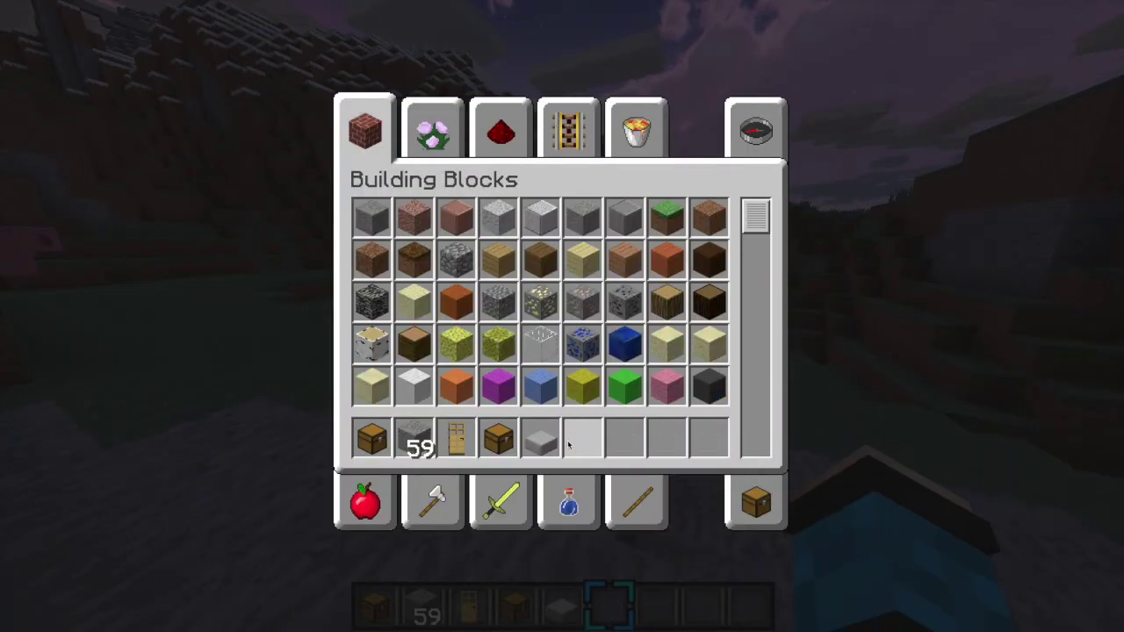
{"action": "key", "text": "q"}
- Search the creative items for "leg" and place Diamond Leggings in the fifth hotbar slot
{"action": "left_click", "coordinate": [755, 128]}
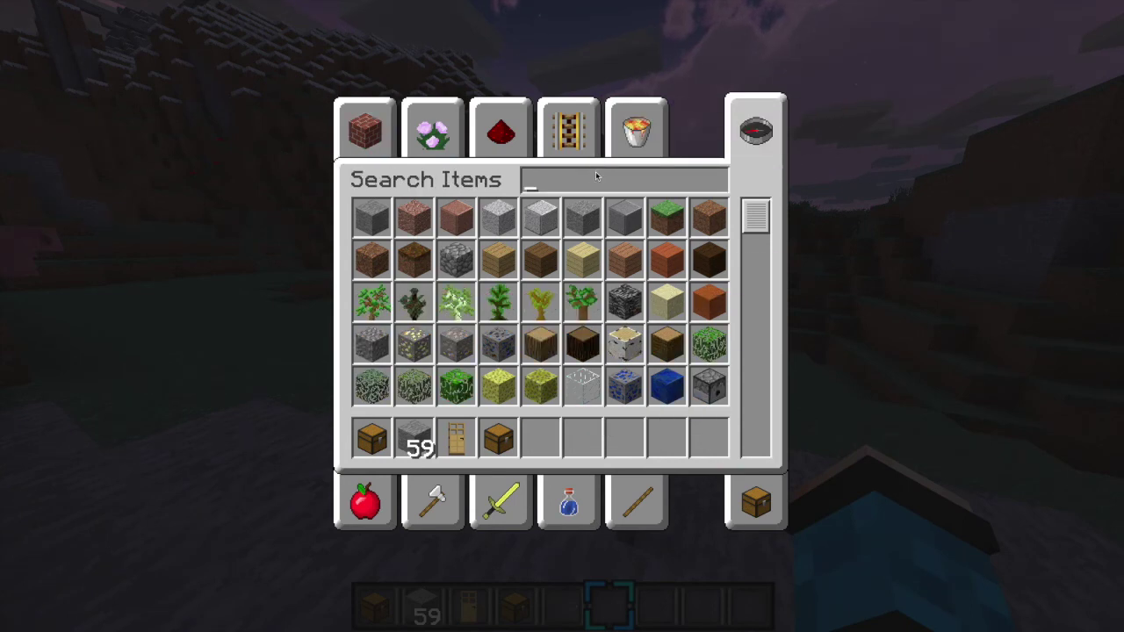
{"action": "type", "text": "leg"}
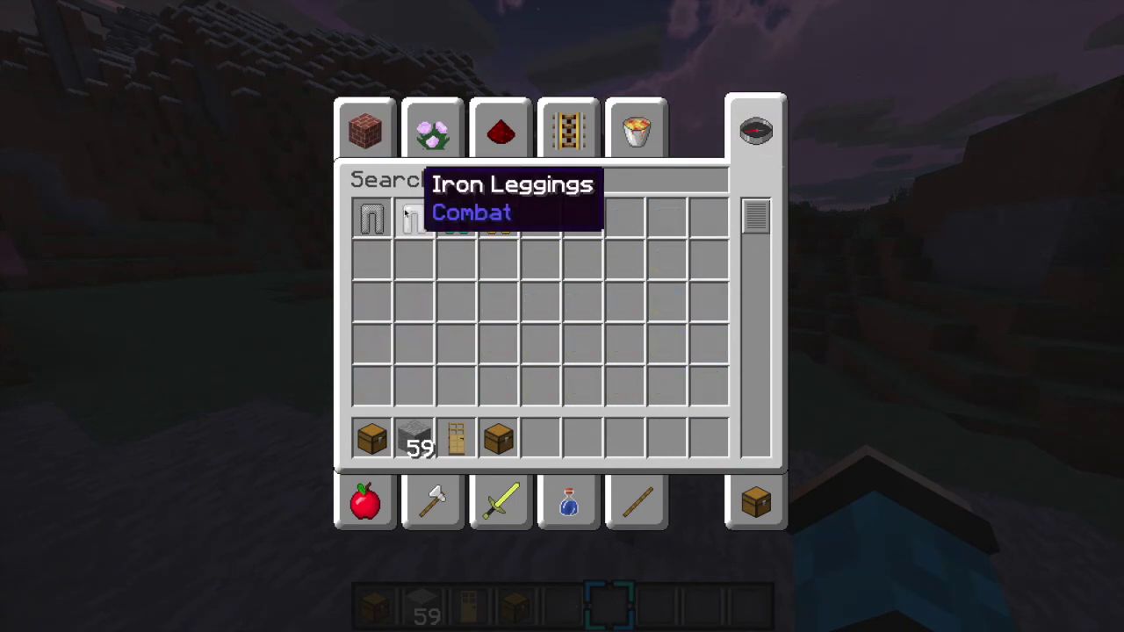
{"action": "left_click", "coordinate": [456, 218]}
{"action": "left_click", "coordinate": [543, 423]}
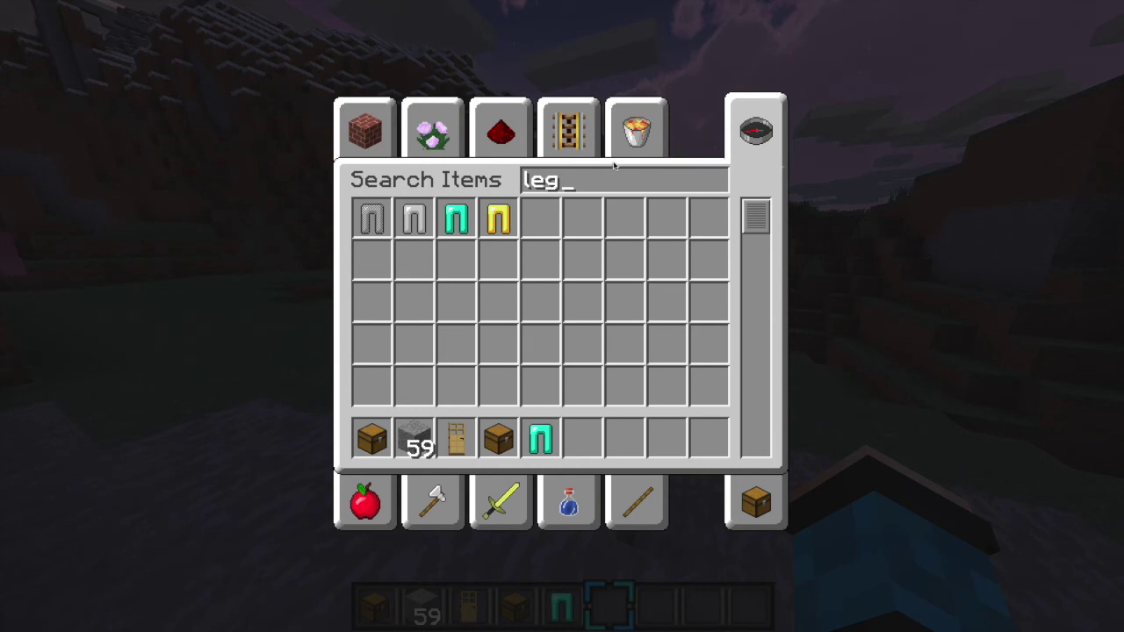
- Replace the item search with "boo" and place Diamond Boots in the sixth hotbar slot
{"action": "key", "text": "BackSpace"}
{"action": "key", "text": "BackSpace"}
{"action": "key", "text": "BackSpace"}
{"action": "type", "text": "boo"}
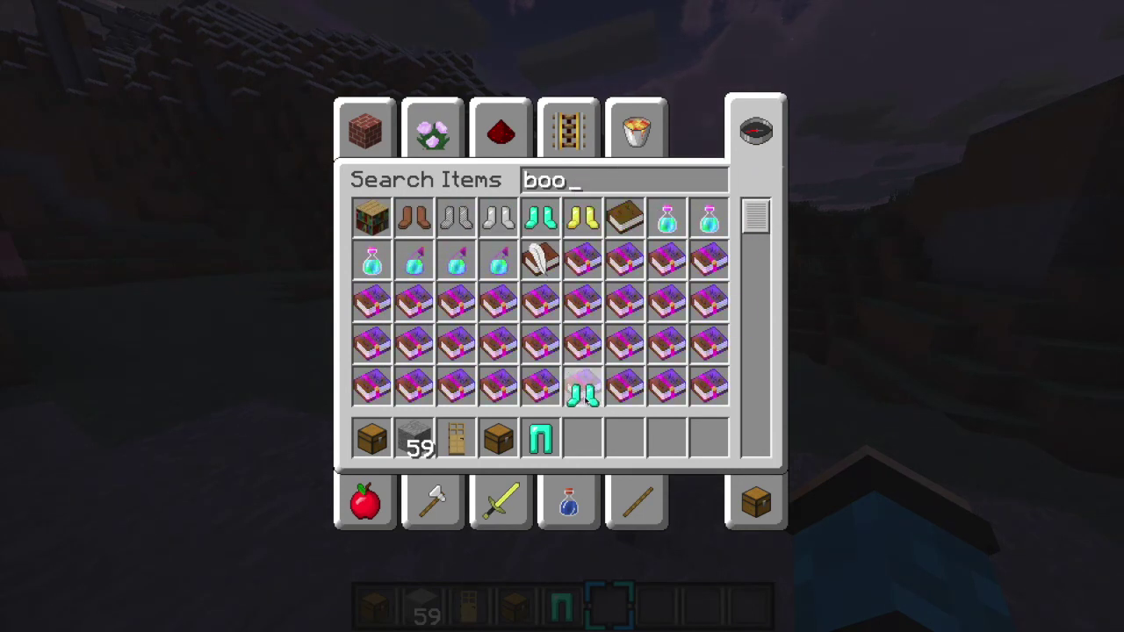
{"action": "left_click", "coordinate": [582, 439]}
- Replace the item search with "he" and place a Diamond Helmet in the seventh hotbar slot
{"action": "key", "text": "BackSpace"}
{"action": "key", "text": "BackSpace"}
{"action": "key", "text": "BackSpace"}
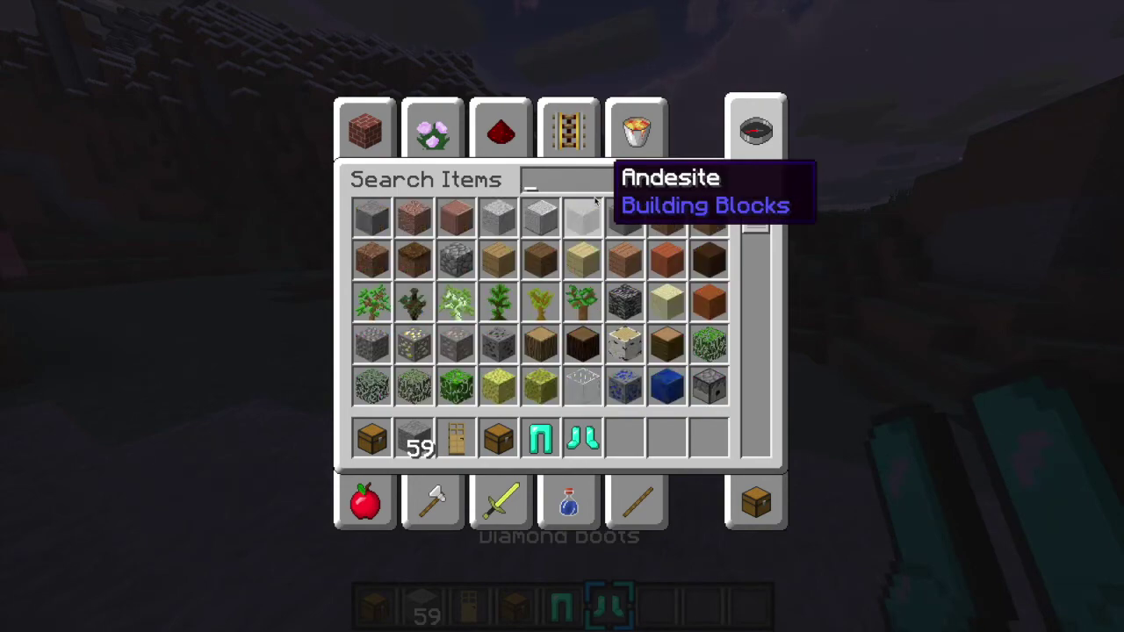
{"action": "type", "text": "he"}
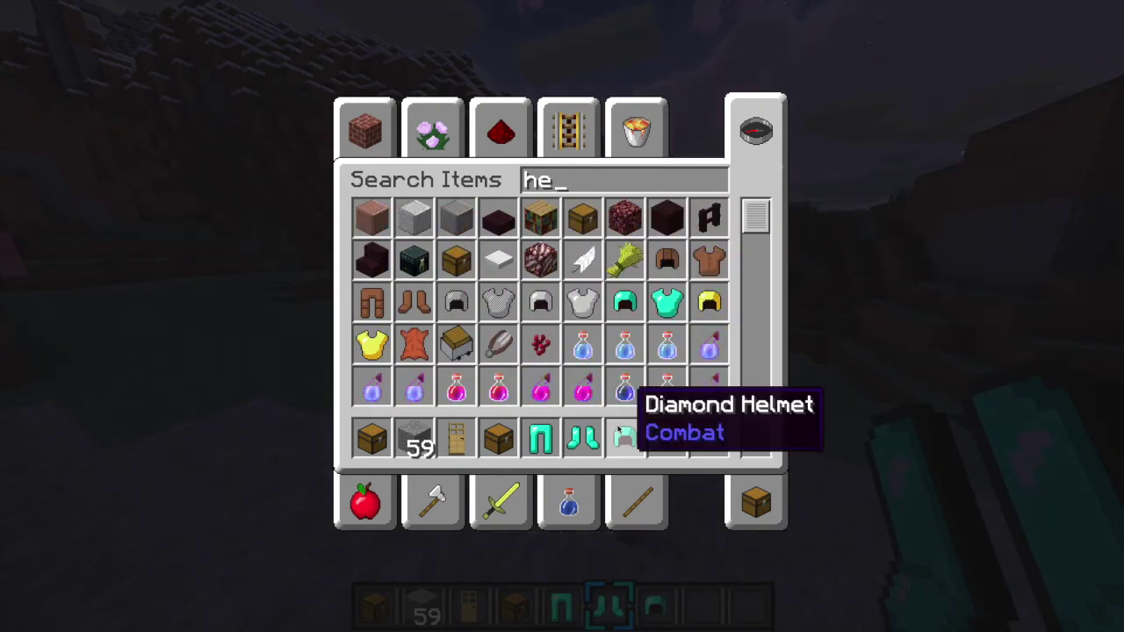
- Return to the game world and equip the diamond leggings, boots and helmet
{"action": "key", "text": "Escape"}
{"action": "key", "text": "5"}
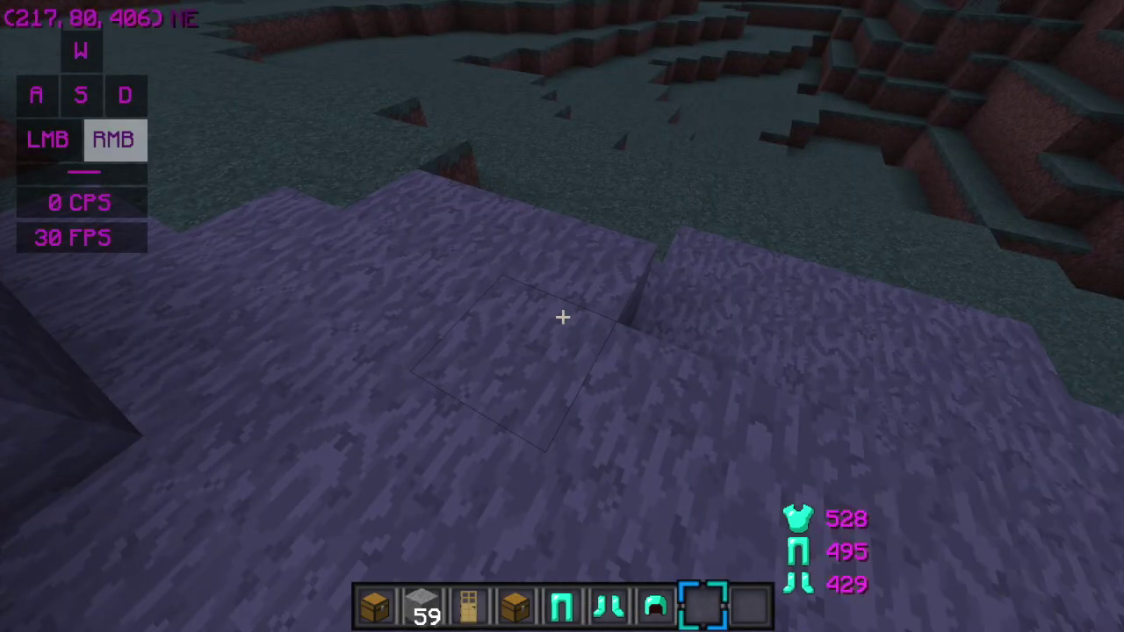
{"action": "key", "text": "w"}
{"action": "left_click", "coordinate": [563, 317]}
{"action": "left_click", "coordinate": [563, 317]}
{"action": "left_click", "coordinate": [563, 317]}
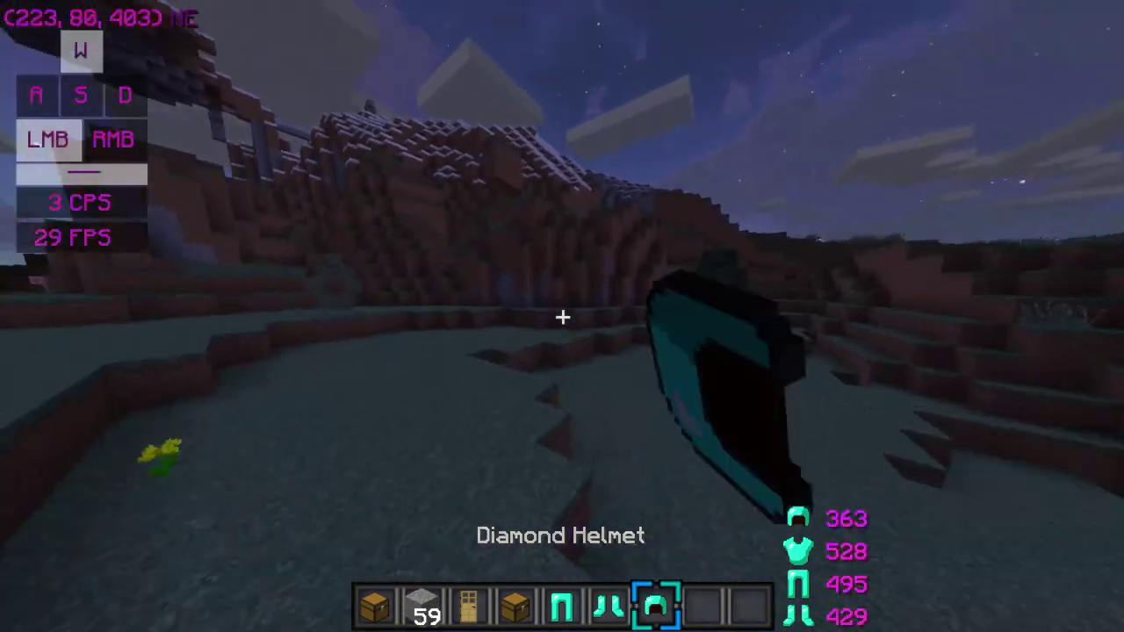
- Run across the stone slope while switching hotbar items to examine the armor status module with the full diamond set
{"action": "left_click", "coordinate": [562, 317]}
{"action": "left_click", "coordinate": [563, 317]}
{"action": "key", "text": "1"}
{"action": "key", "text": "4"}
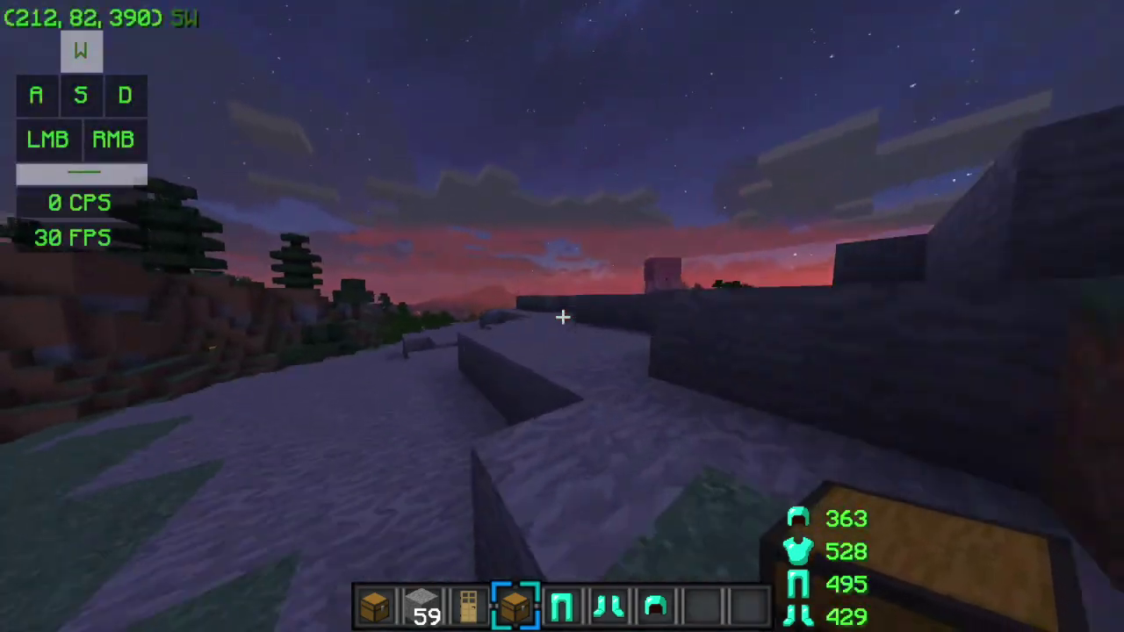
{"action": "left_click", "coordinate": [562, 317]}
{"action": "left_click", "coordinate": [563, 317]}
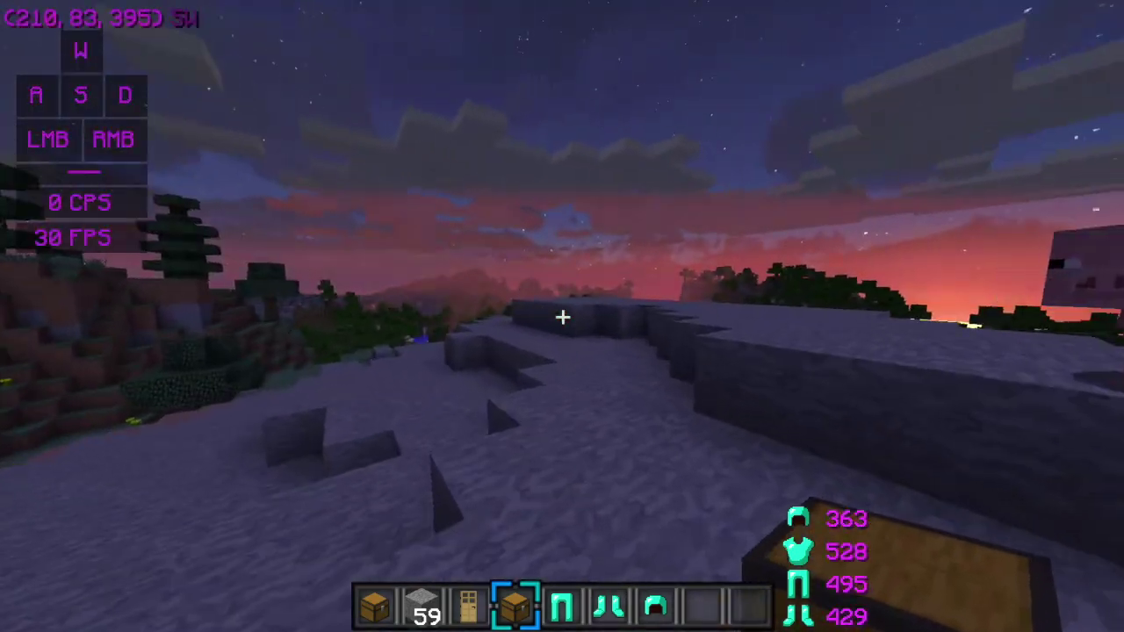
{"action": "scroll", "coordinate": [563, 316], "scroll_direction": "down", "scroll_amount": 4}
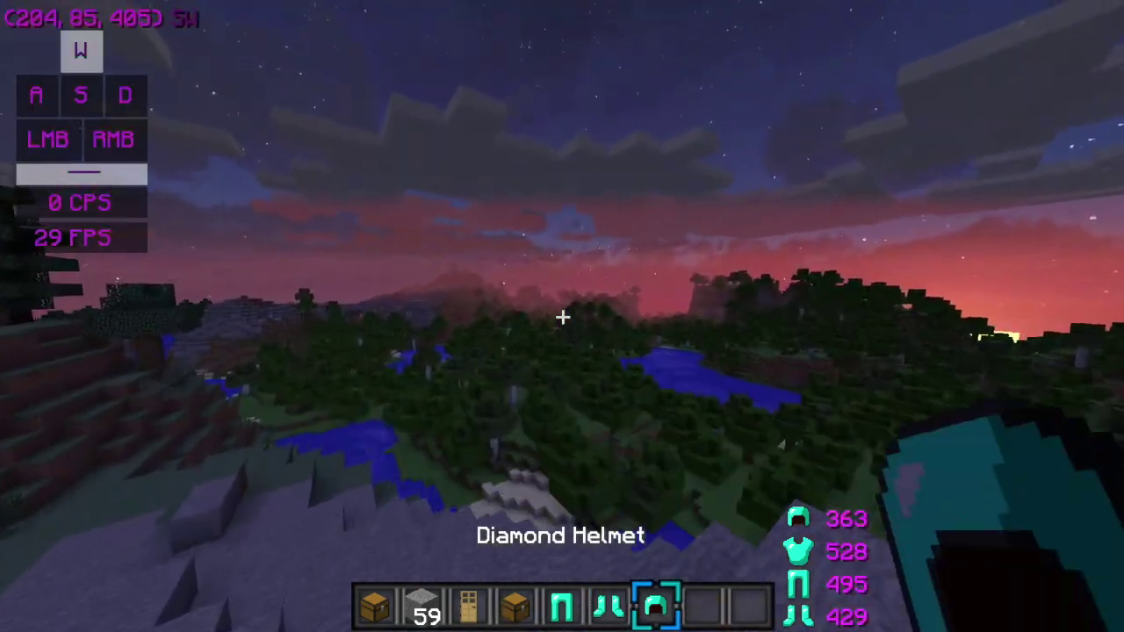
{"action": "left_click", "coordinate": [562, 317]}
- Switch to third-person view and run and jump over the terrain to examine the worn armor alongside the HUD
{"action": "key", "text": "F5"}
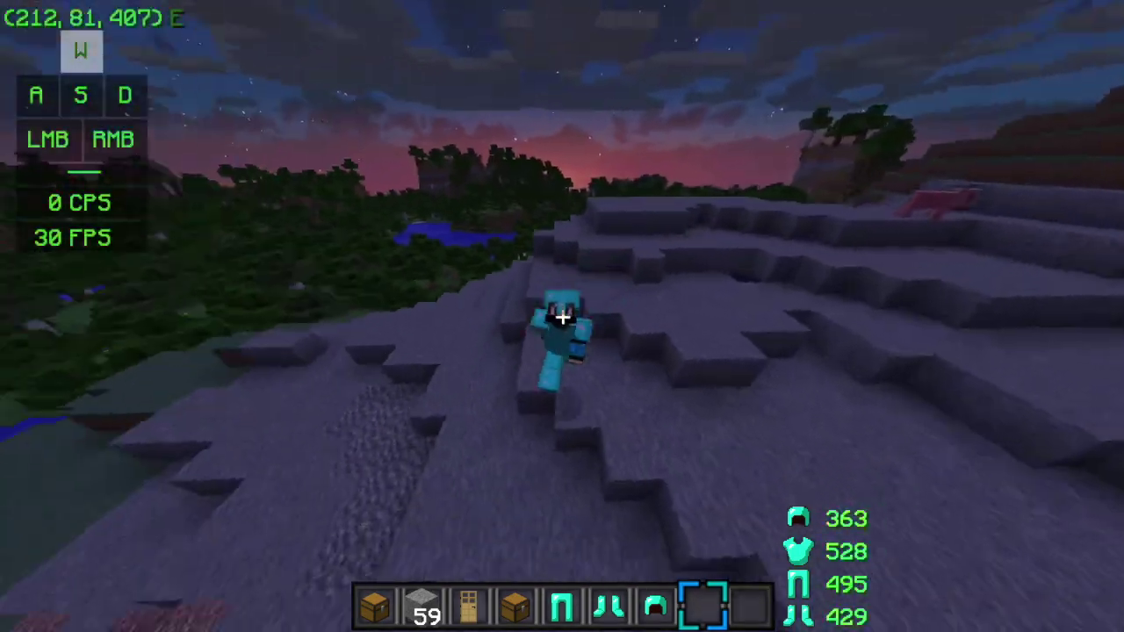
{"action": "left_click", "coordinate": [563, 317]}
{"action": "key", "text": "space"}
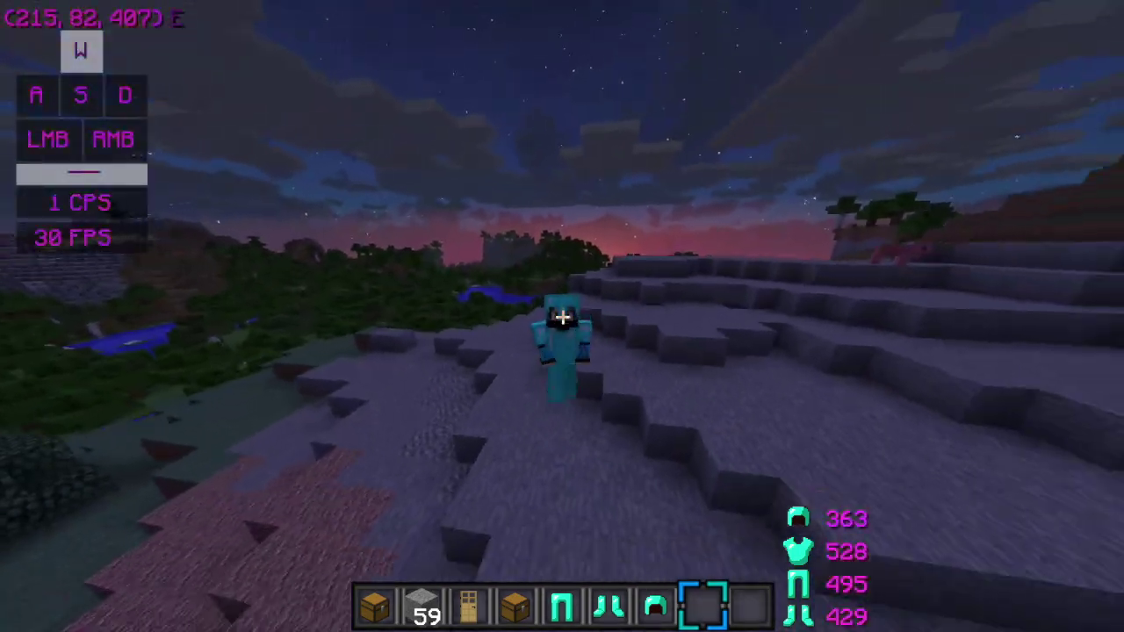
{"action": "key", "text": "space"}
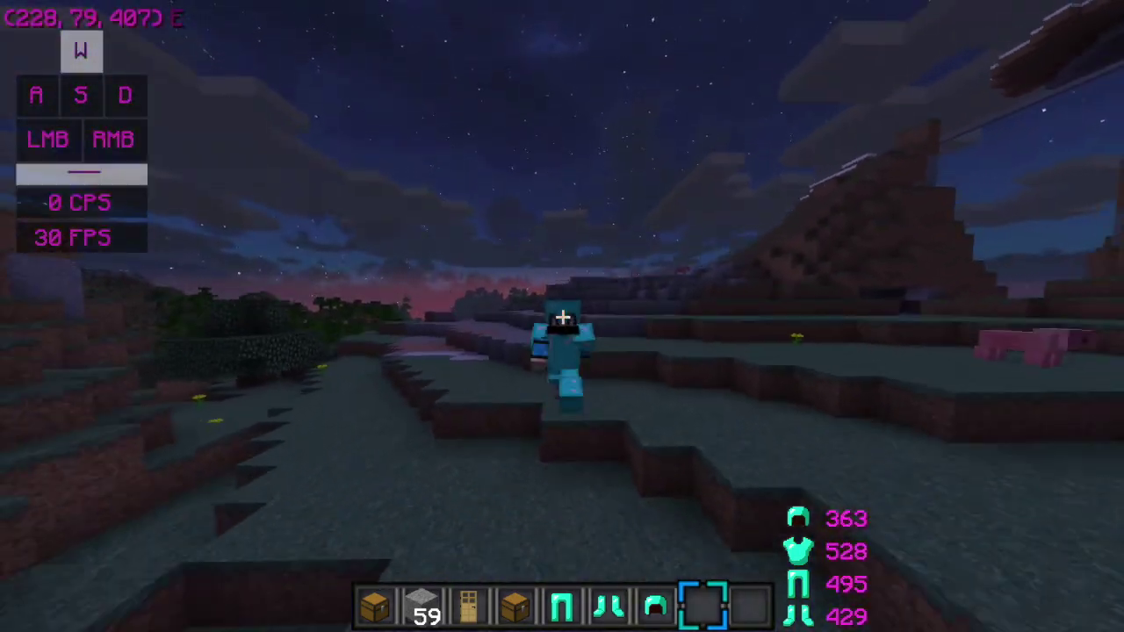